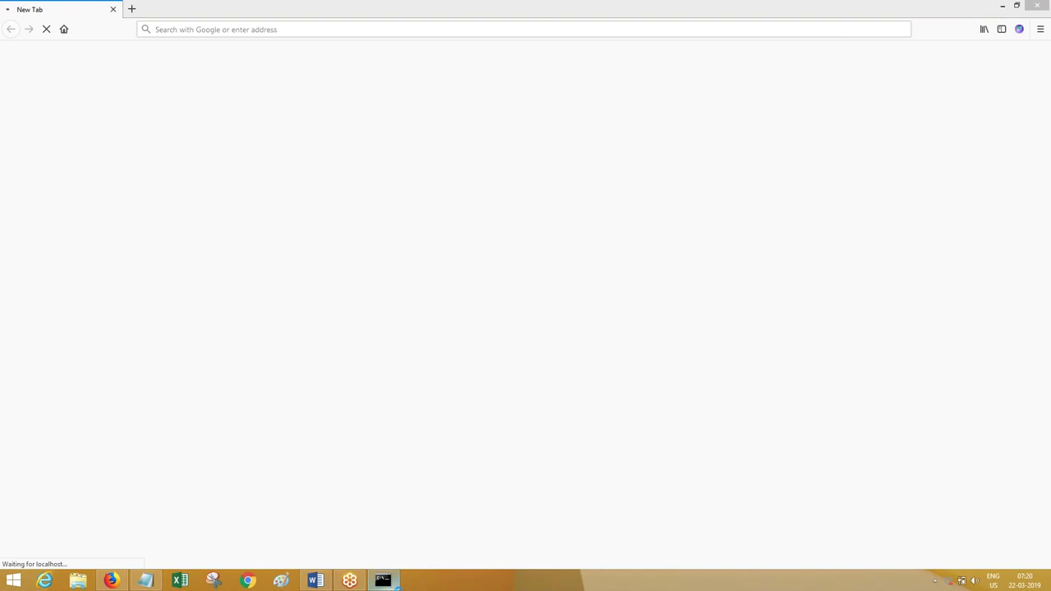
Step: Bring the Pega Platform 8.1.0 startup console forward and scroll its log to check startup progress
{"action": "left_click", "coordinate": [383, 581]}
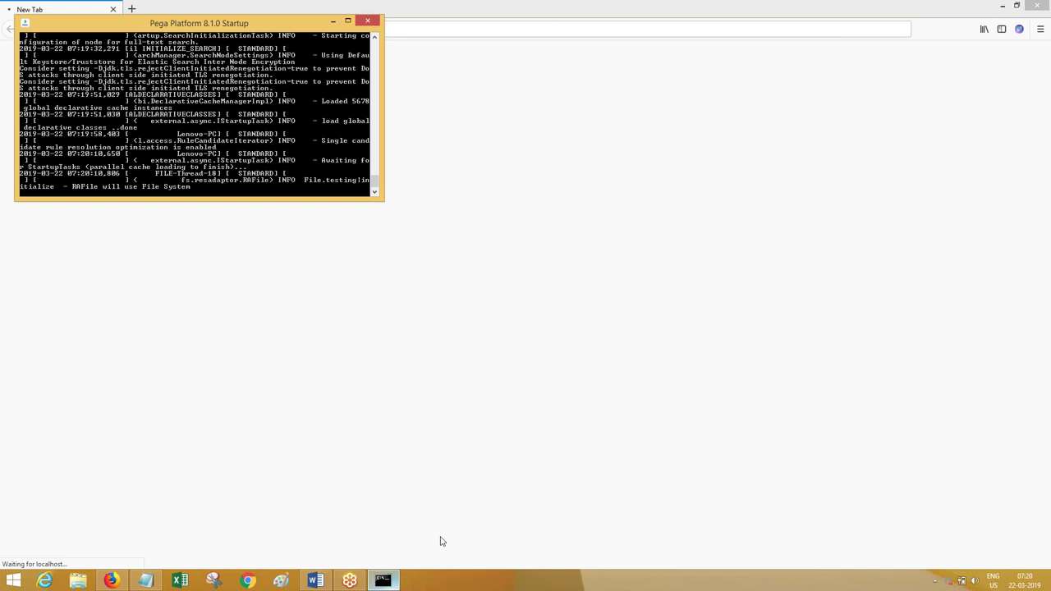
{"action": "left_click_drag", "start_coordinate": [375, 182], "coordinate": [356, 199]}
{"action": "left_click", "coordinate": [374, 194]}
{"action": "left_click", "coordinate": [374, 194]}
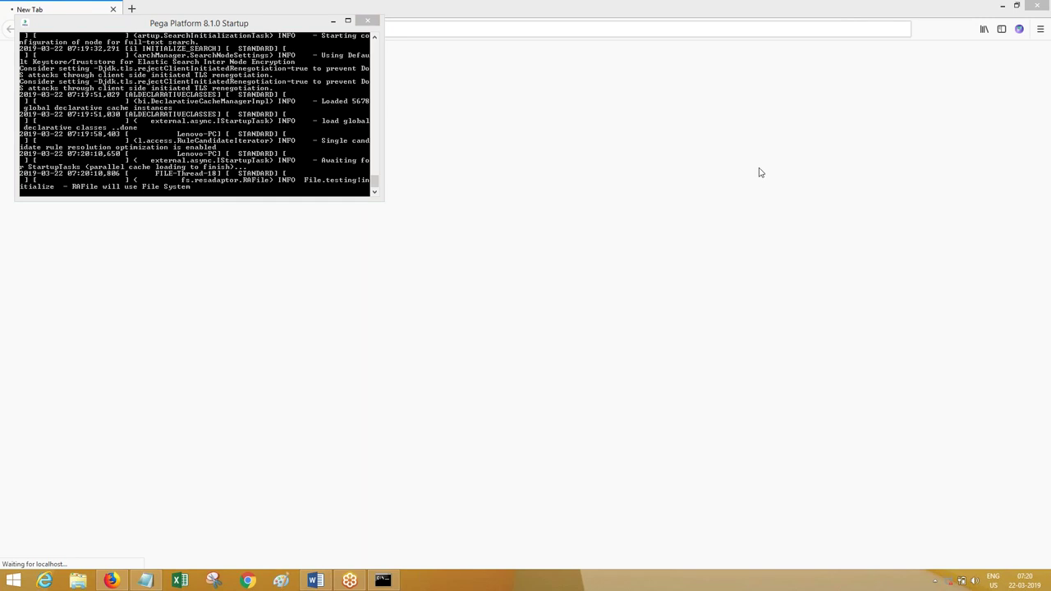
Step: Start a new blank Word 2013 document from the Word taskbar icon's jump list
{"action": "left_click", "coordinate": [513, 75]}
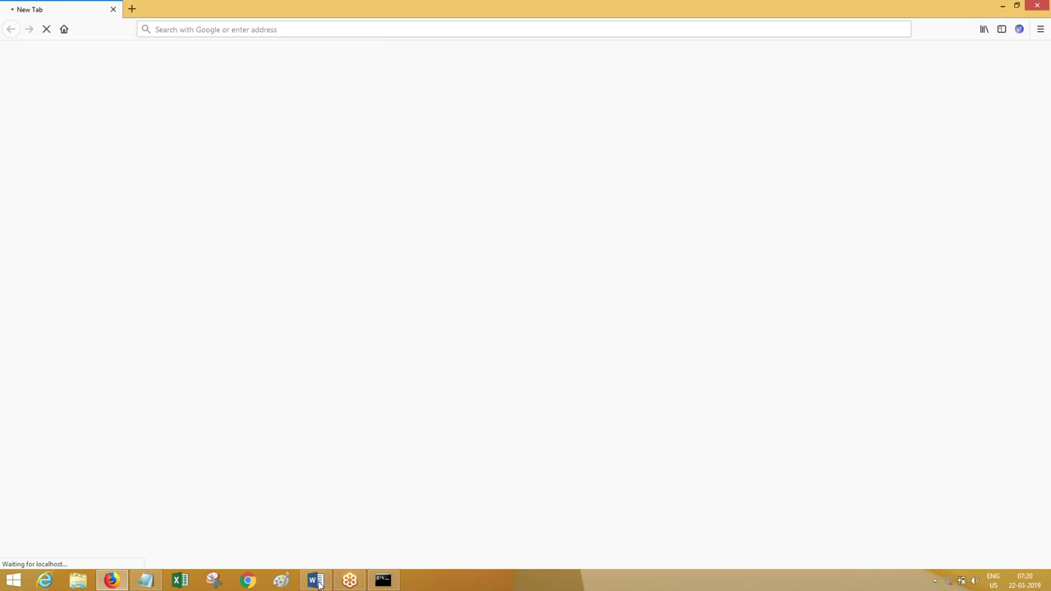
{"action": "mouse_move", "coordinate": [319, 584]}
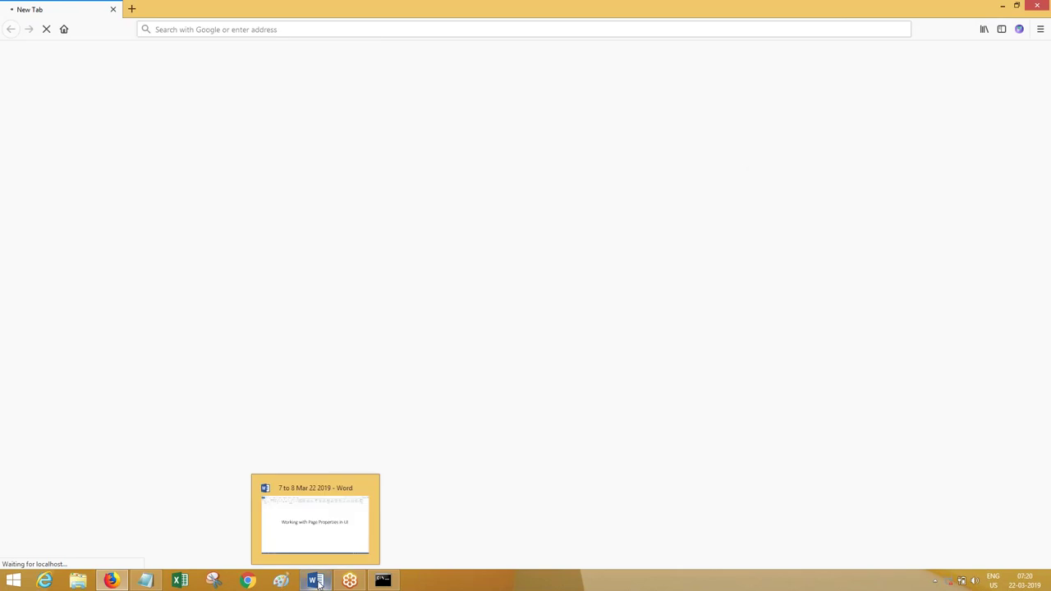
{"action": "left_click", "coordinate": [319, 584]}
{"action": "right_click", "coordinate": [318, 582]}
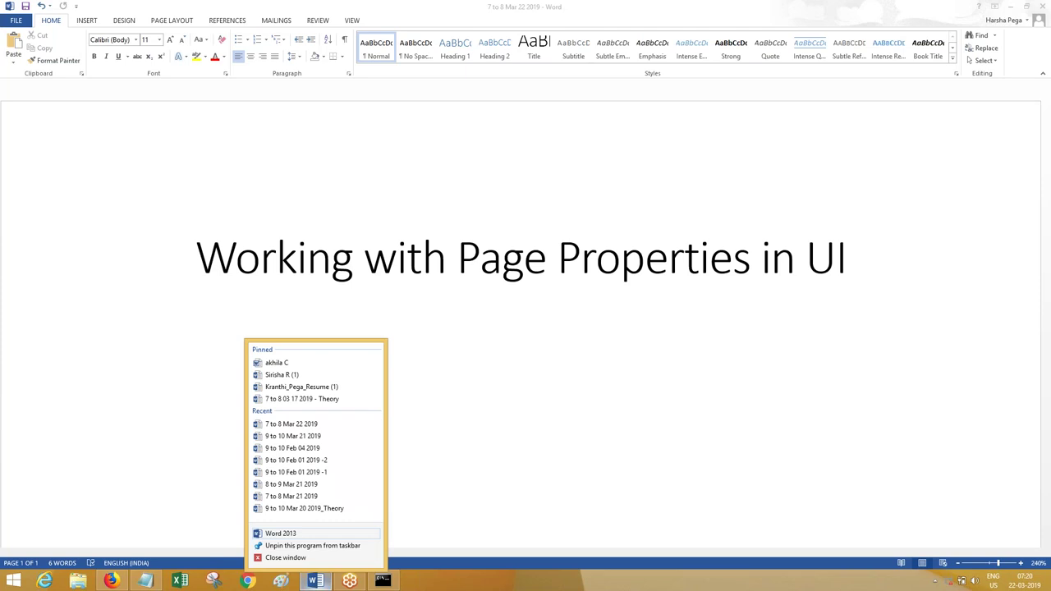
{"action": "left_click", "coordinate": [280, 533]}
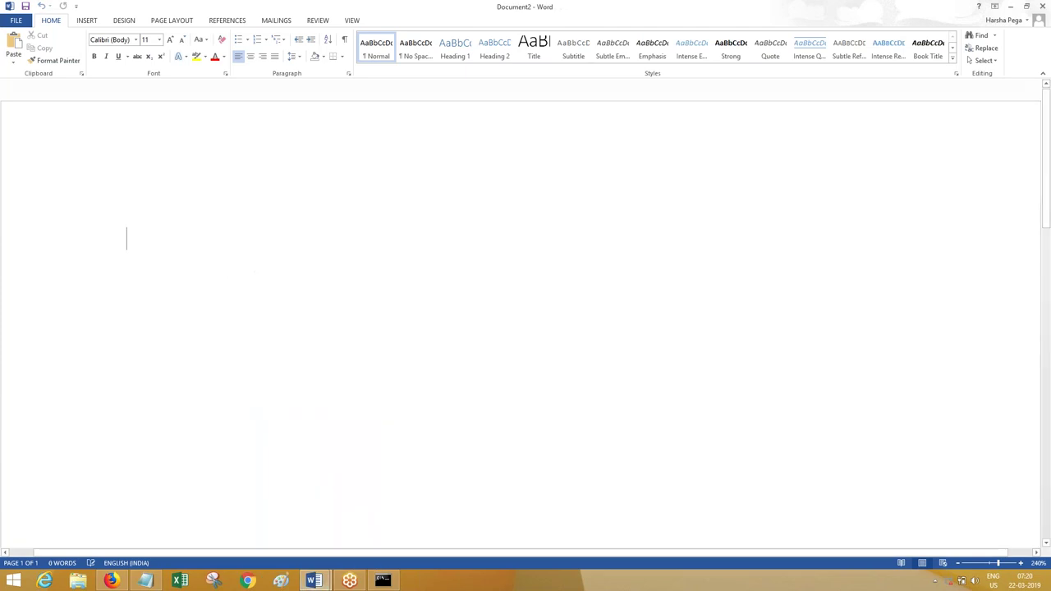
Step: Type 'When Rules', select it, and bring up the Save As options for this computer
{"action": "type", "text": "When "}
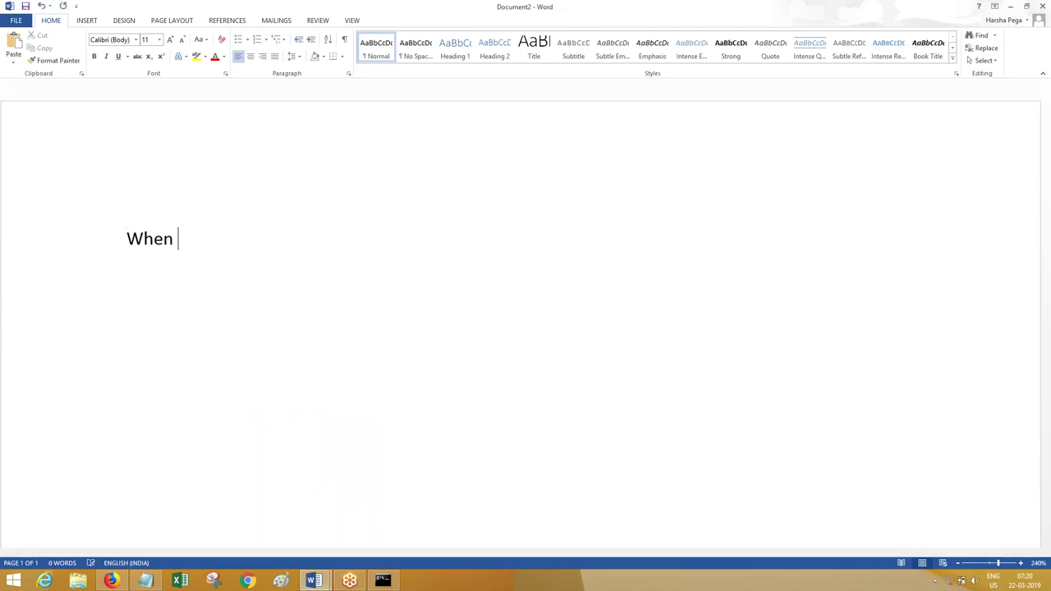
{"action": "type", "text": "Rules"}
{"action": "key", "text": "ctrl+a"}
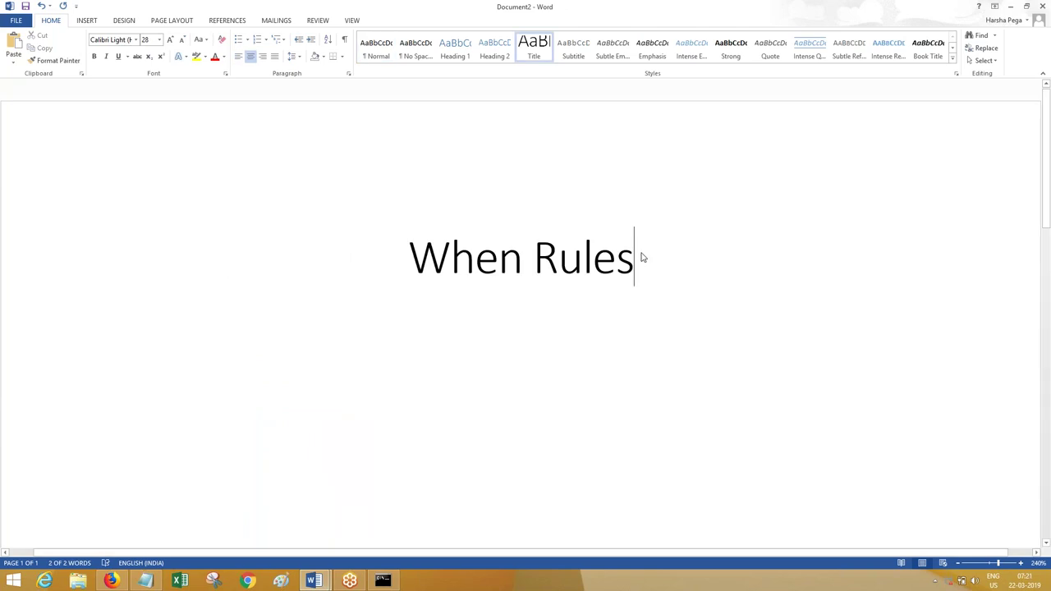
{"action": "key", "text": "ctrl+s"}
{"action": "key", "text": "Down"}
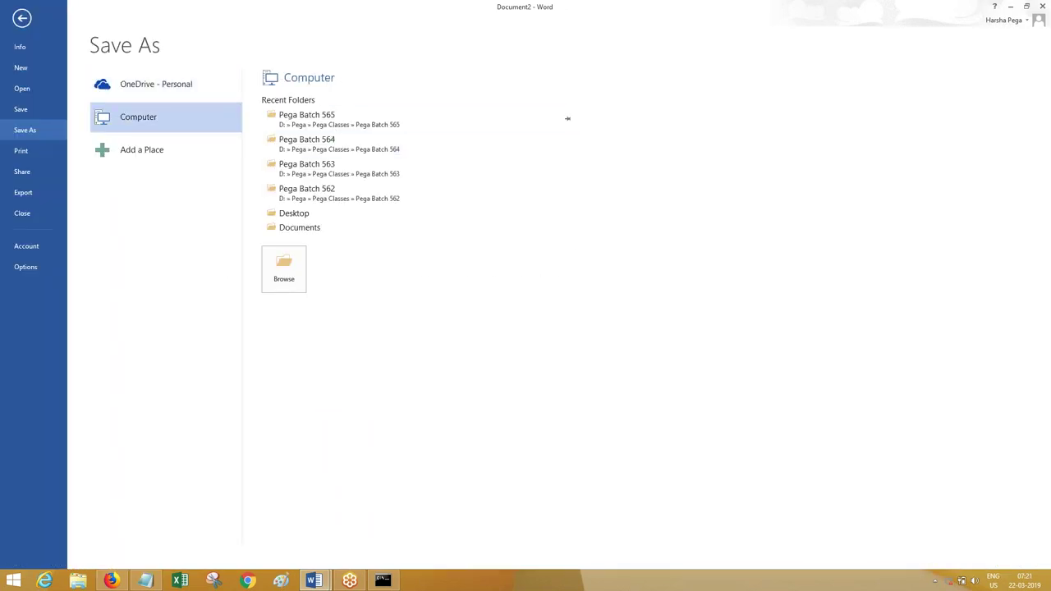
Step: Save the document as '7 to 8 Mar 21 2019 - Theory', adapting the Mar 20 Theory file name
{"action": "key", "text": "Return"}
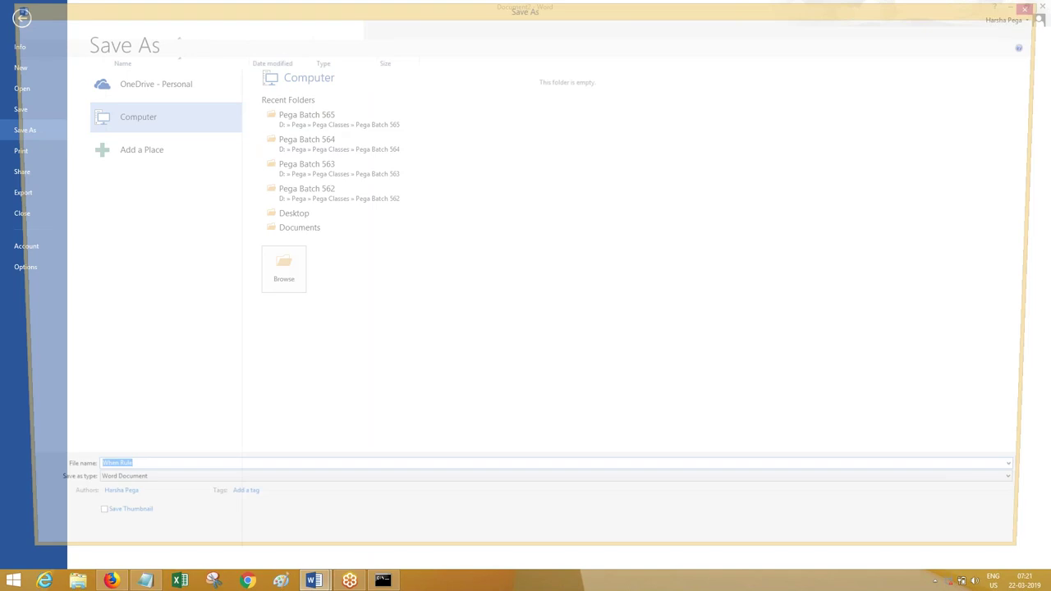
{"action": "left_click", "coordinate": [152, 180]}
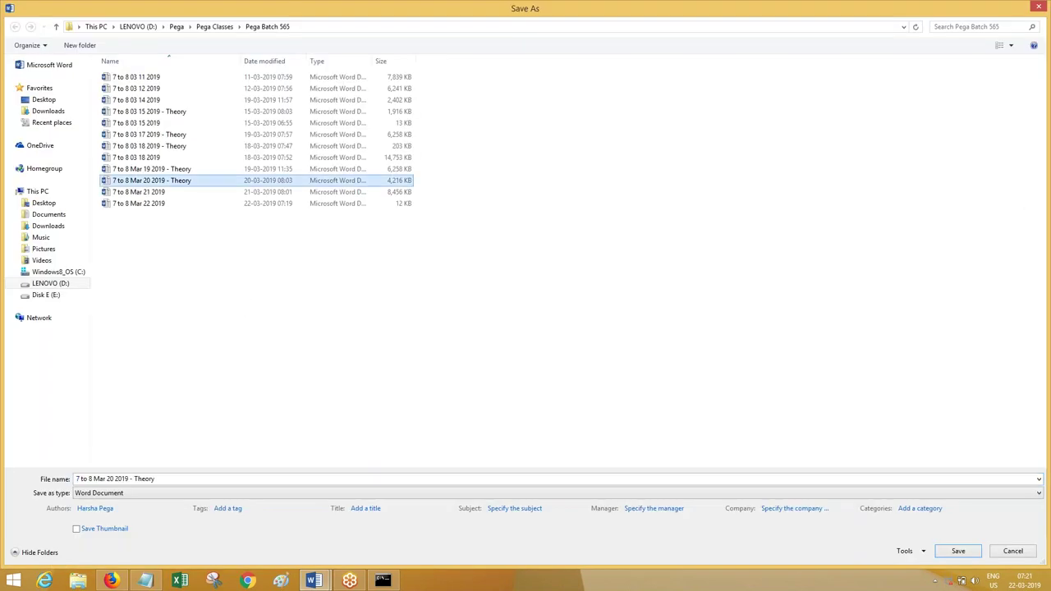
{"action": "double_click", "coordinate": [110, 478]}
{"action": "type", "text": "21"}
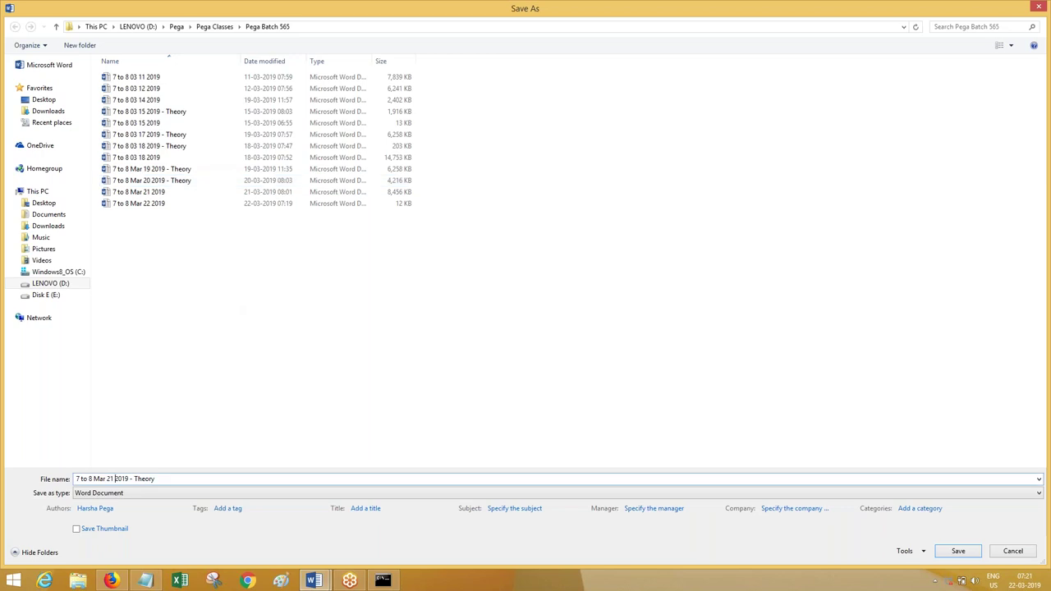
{"action": "key", "text": "Return"}
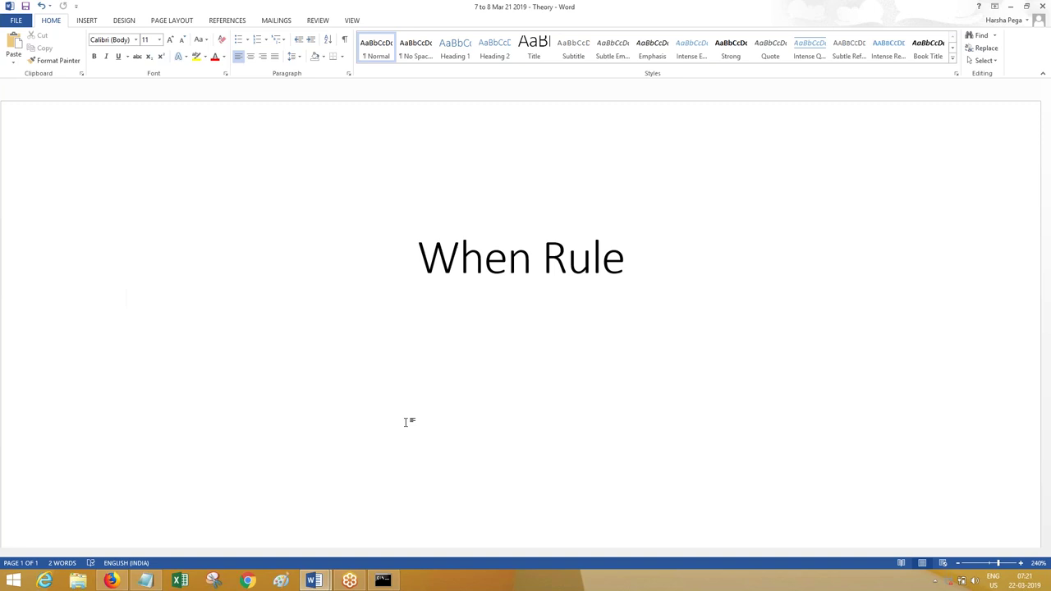
Step: Type 'This rule can be used to defined conditions based properties.' and fix the 'condtions' misspelling
{"action": "type", "text": "This rule can be used "}
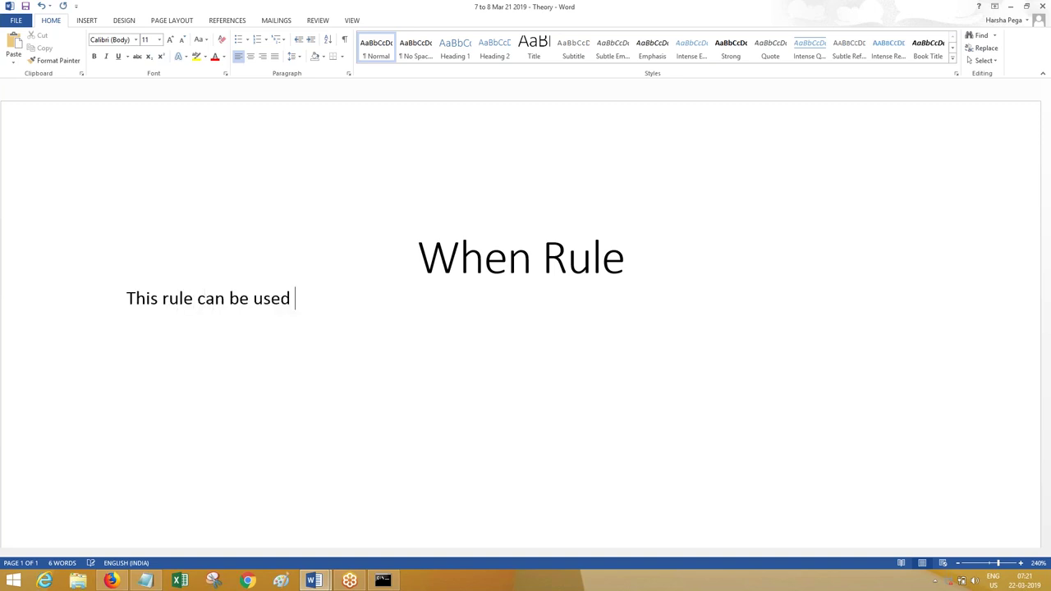
{"action": "type", "text": "to defined "}
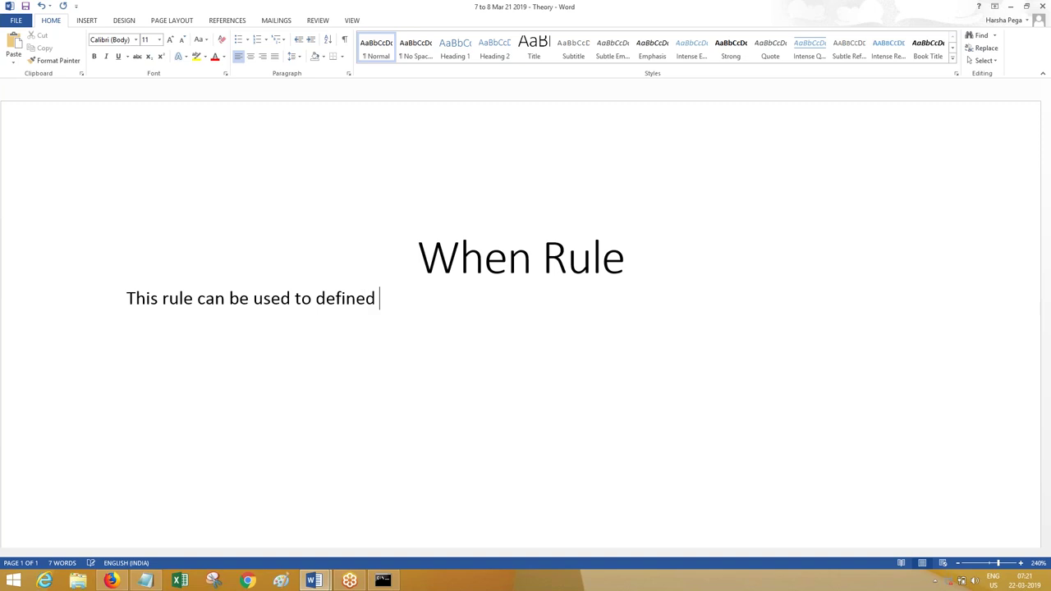
{"action": "type", "text": "condtionss"}
{"action": "key", "text": "BackSpace"}
{"action": "type", "text": "bas"}
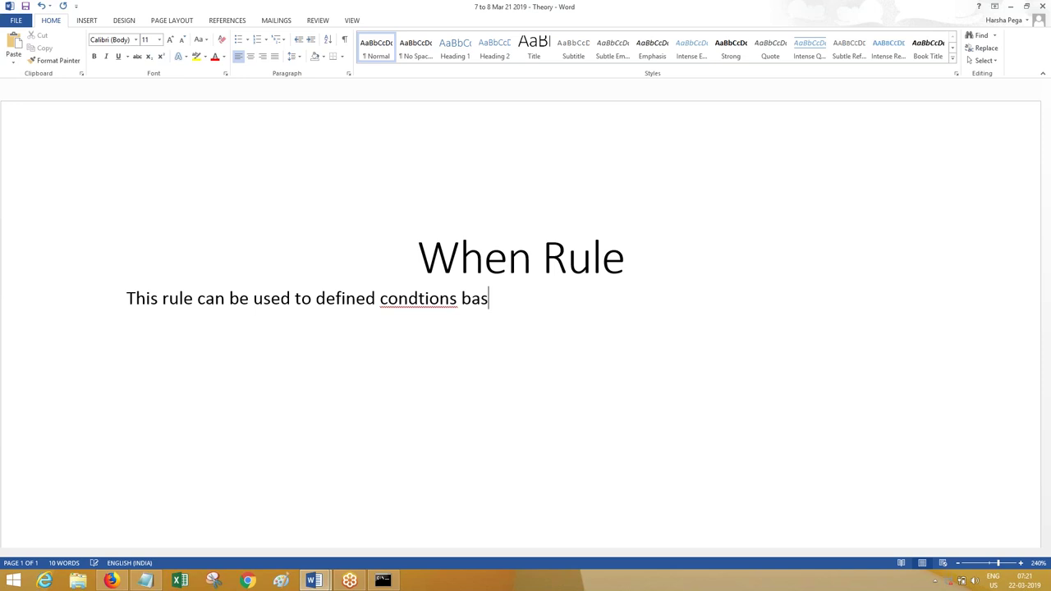
{"action": "type", "text": "ed properties."}
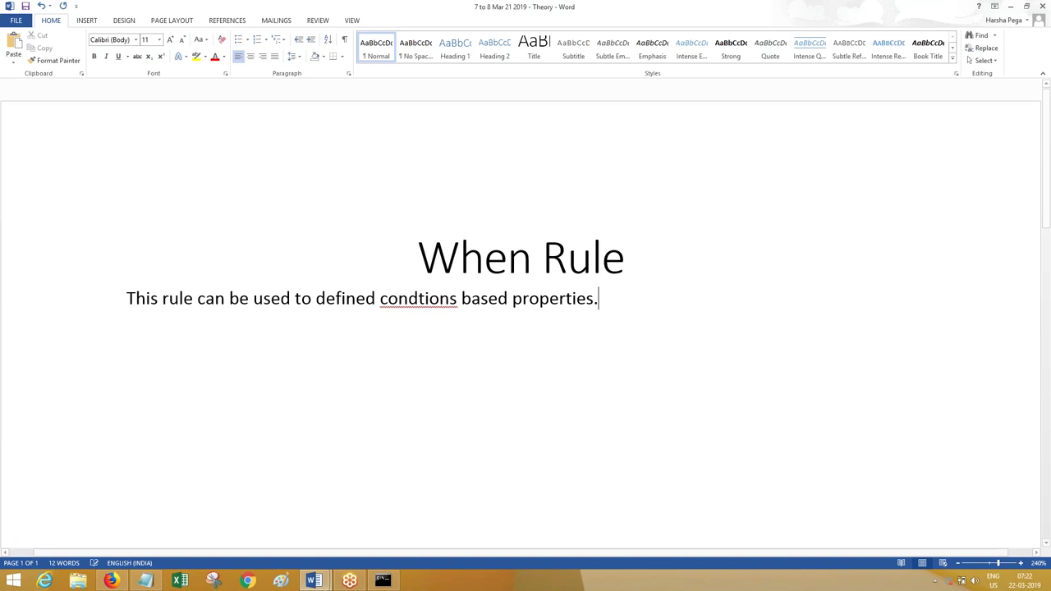
{"action": "right_click", "coordinate": [427, 305]}
{"action": "left_click", "coordinate": [490, 317]}
Step: Insert a blank line between the When Rule heading and the first sentence
{"action": "key", "text": "Home"}
{"action": "key", "text": "Return"}
{"action": "key", "text": "Up"}
Step: Add a new paragraph reading 'This can be created under Decision Category.'
{"action": "left_click", "coordinate": [689, 339]}
{"action": "key", "text": "Return"}
{"action": "type", "text": "This can be created under"}
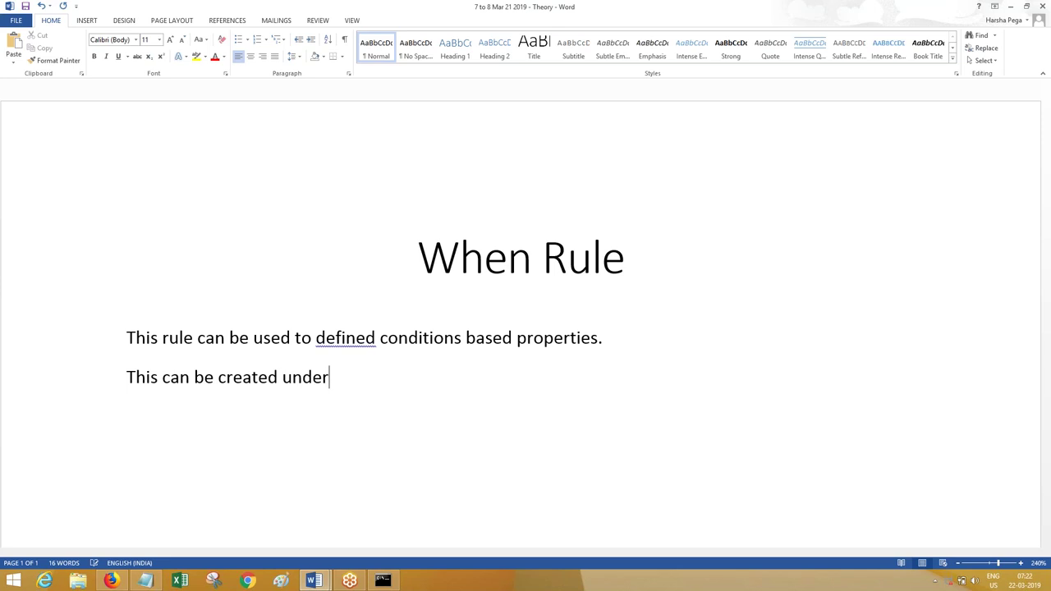
{"action": "type", "text": " Decision Cate"}
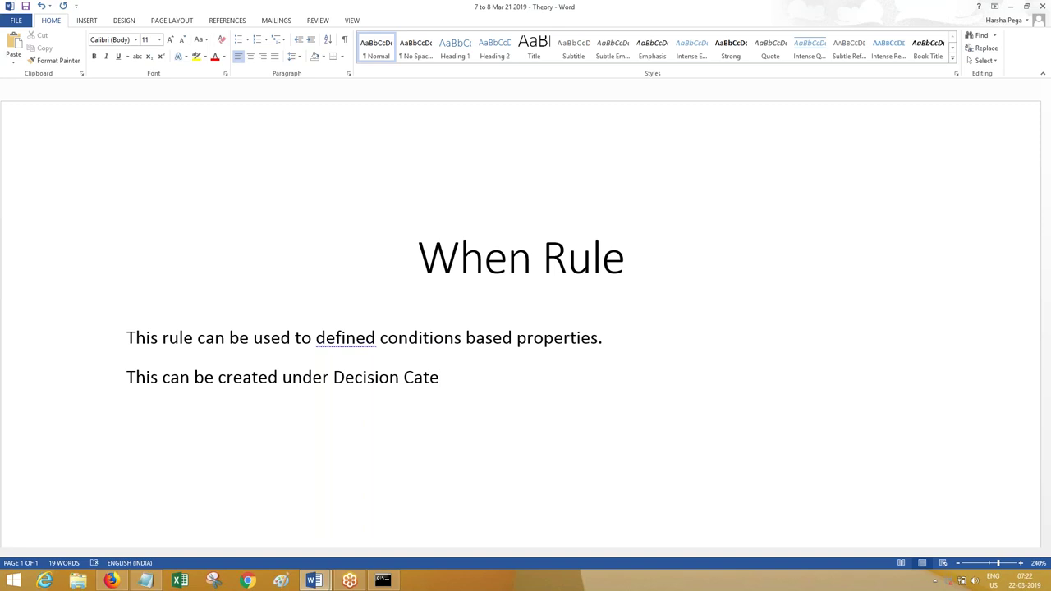
{"action": "type", "text": "gory."}
Step: Change 'defined' to 'define' in the first sentence using the spelling suggestions
{"action": "left_click", "coordinate": [355, 337]}
{"action": "right_click", "coordinate": [375, 344]}
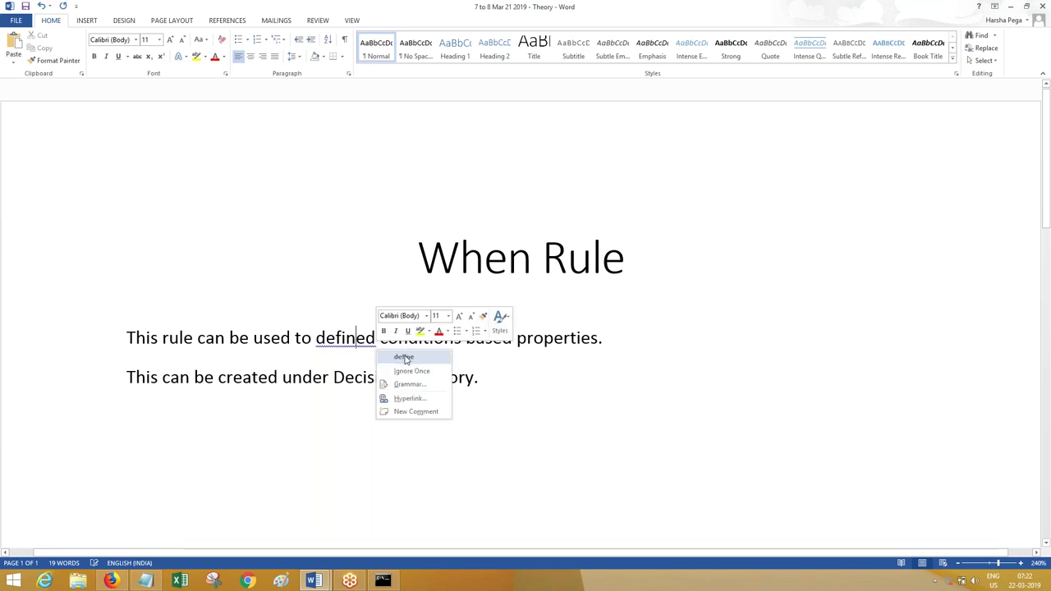
{"action": "left_click", "coordinate": [404, 358]}
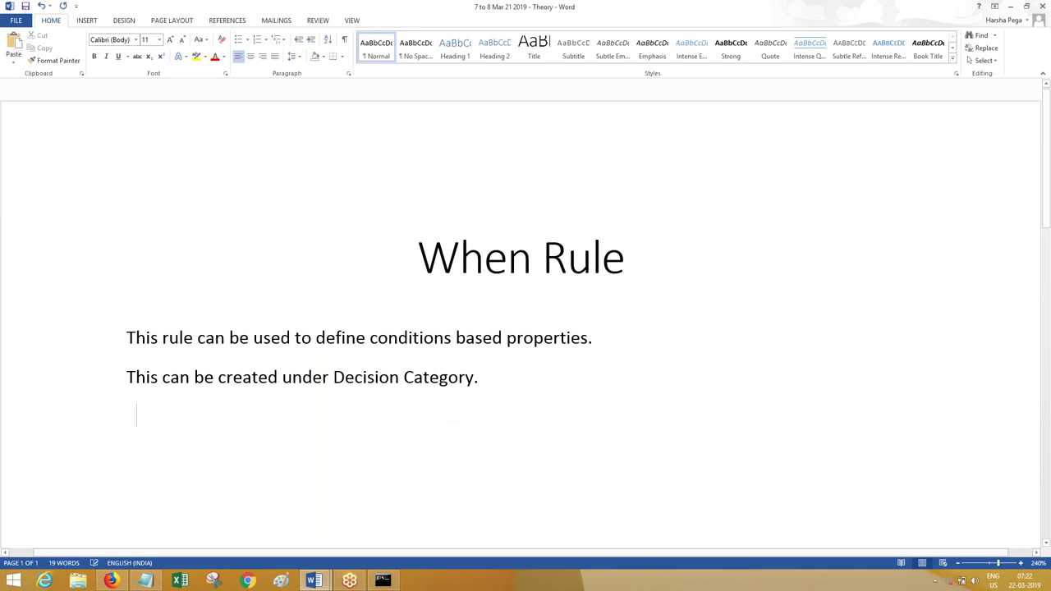
{"action": "key", "text": "alt+Tab"}
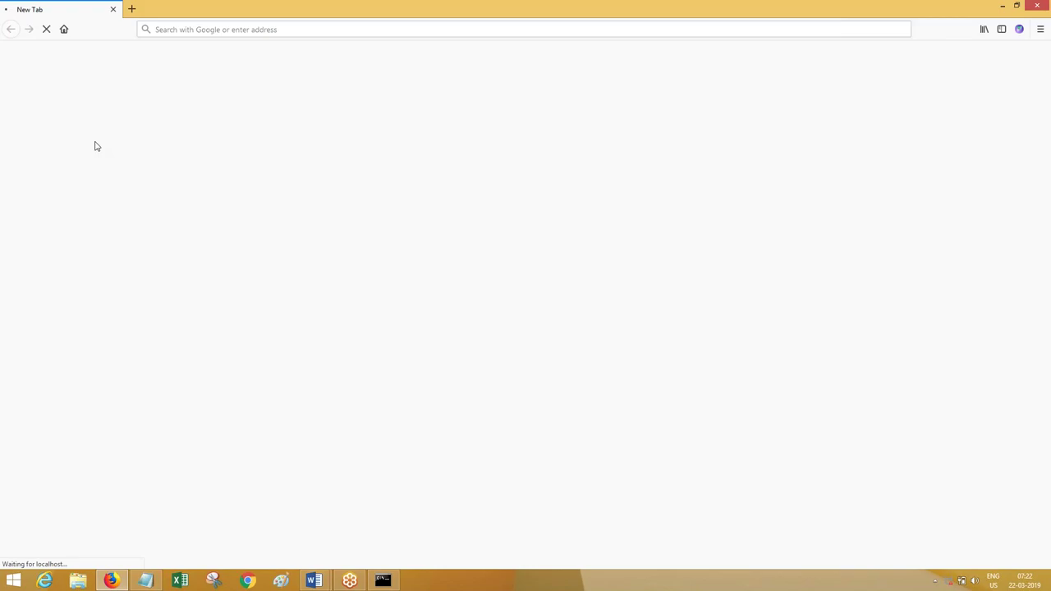
{"action": "key", "text": "alt+Tab"}
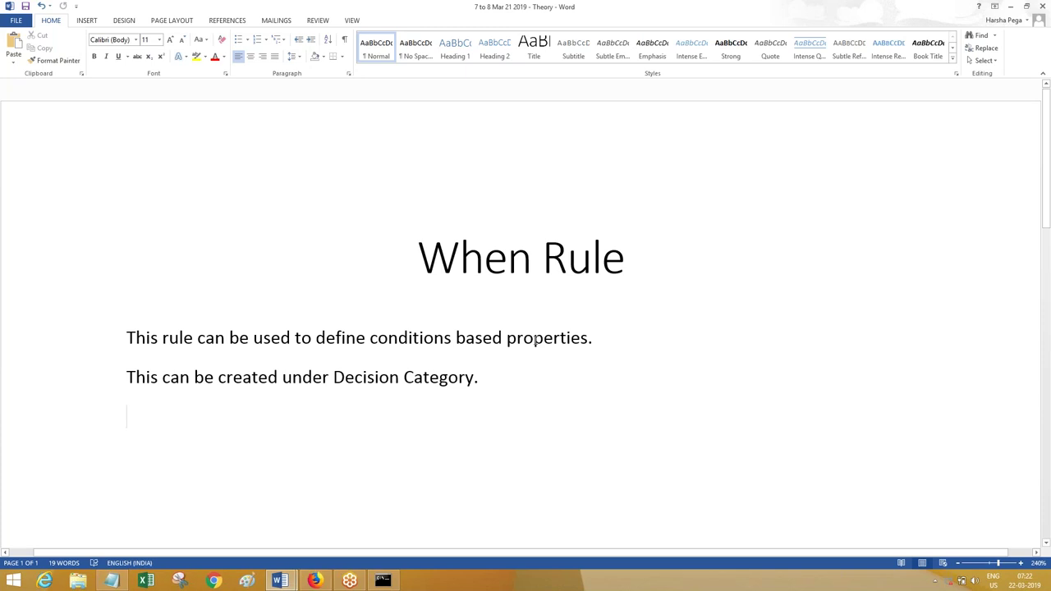
Step: Type 'A When rule defines condtions and retrun either true / false based on condition satisfied.'
{"action": "type", "text": "A When ru"}
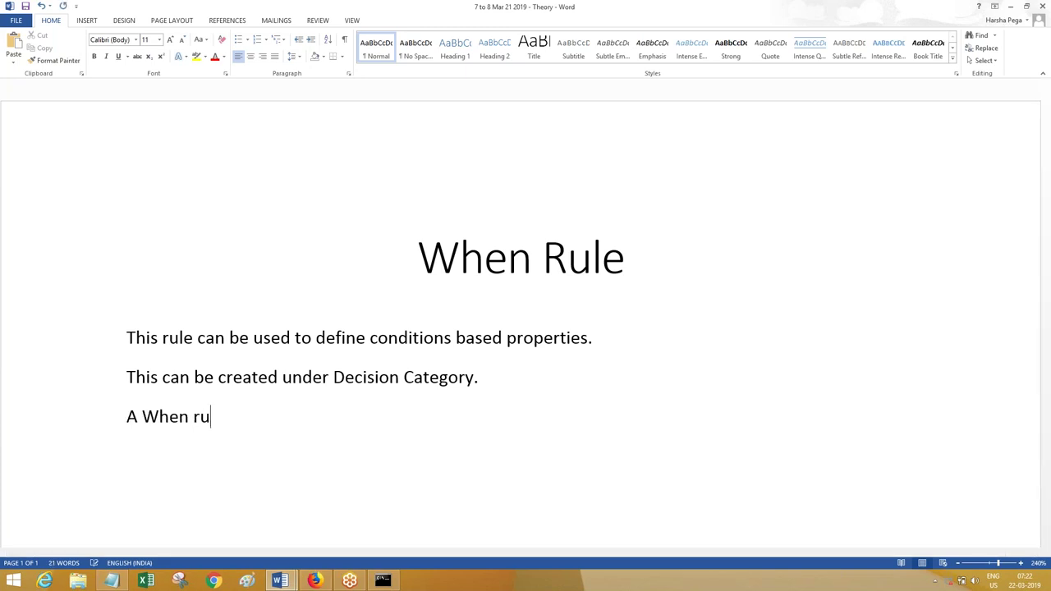
{"action": "type", "text": "le defines condtions"}
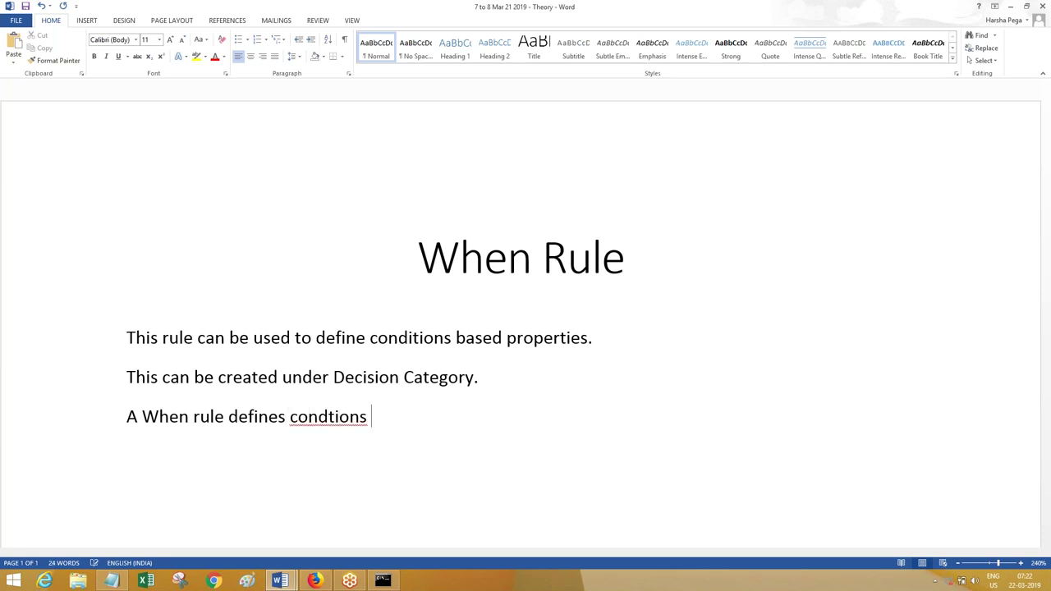
{"action": "type", "text": " and retrun either "}
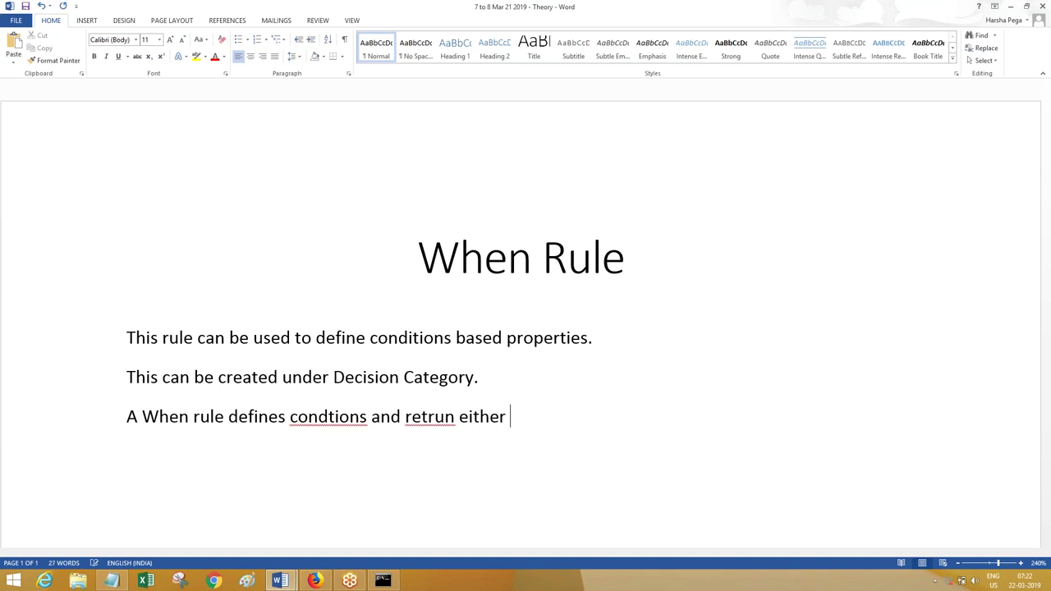
{"action": "type", "text": "true / false based on condtions"}
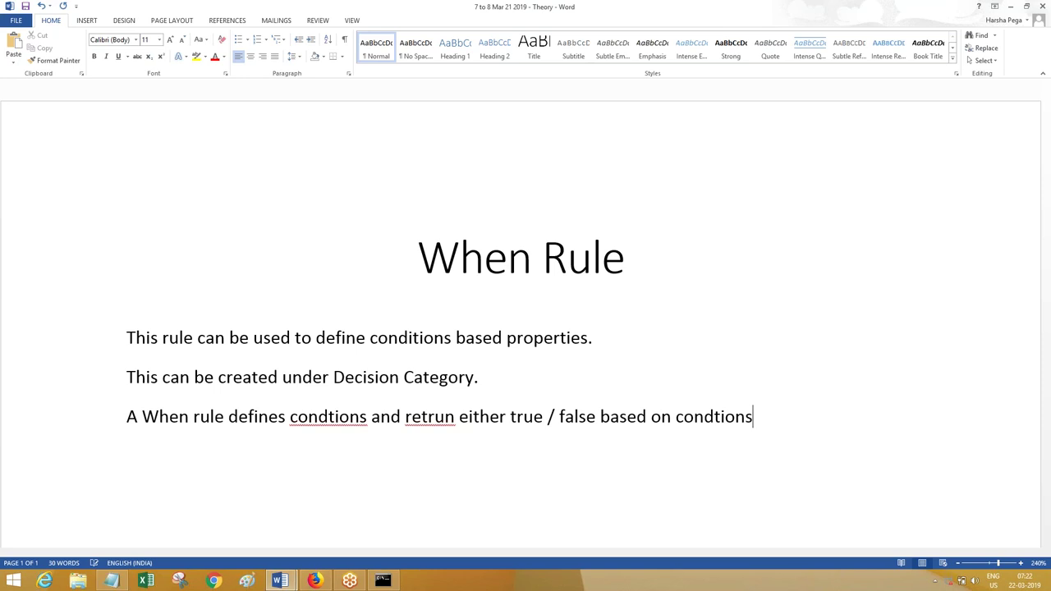
{"action": "key", "text": "BackSpace"}
{"action": "type", "text": "satisfied."}
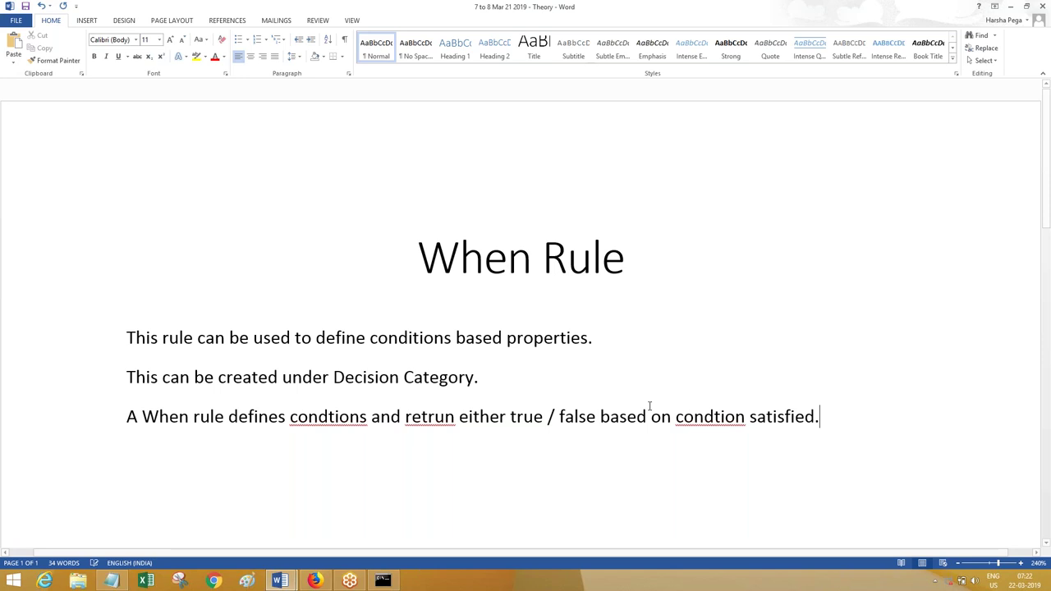
{"action": "left_click", "coordinate": [716, 417]}
{"action": "type", "text": "i"}
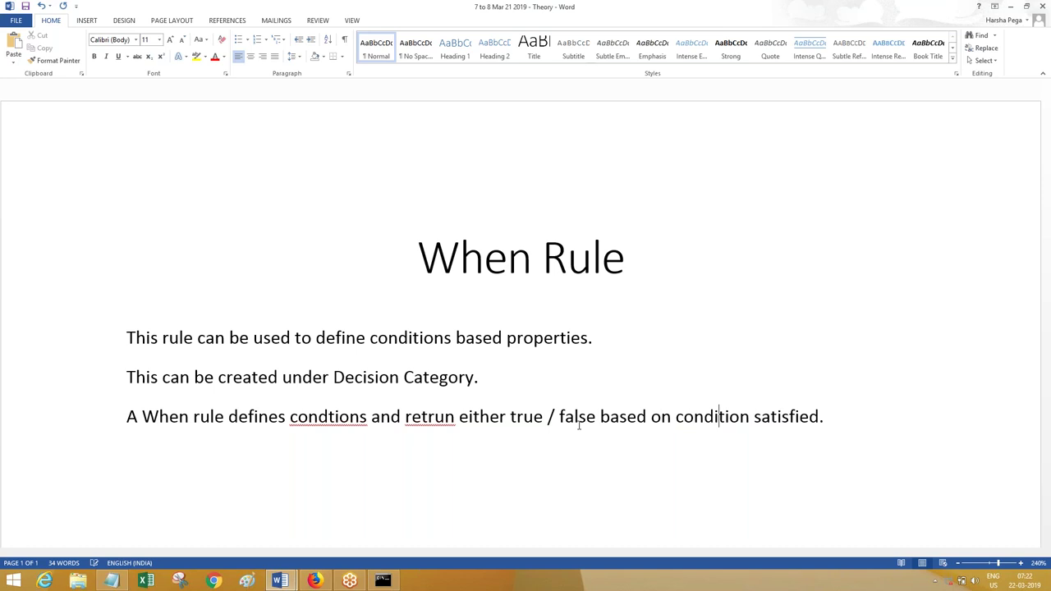
Step: Correct 'retrun' to 'return' and 'condtions' to 'conditions' with the spelling checker
{"action": "key", "text": "alt+F7"}
{"action": "key", "text": "Return"}
{"action": "key", "text": "alt+F7"}
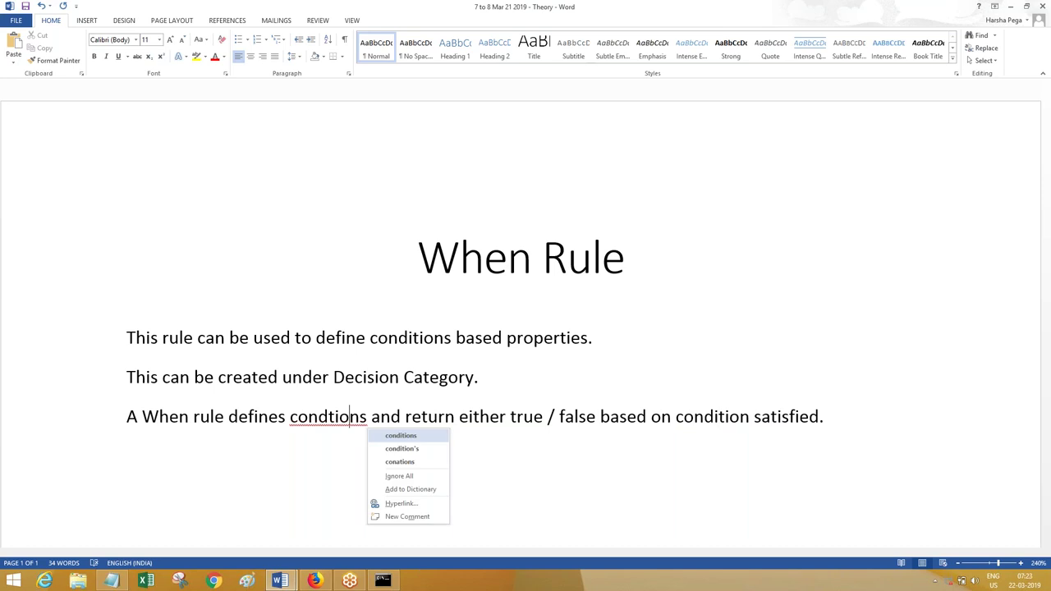
{"action": "key", "text": "Return"}
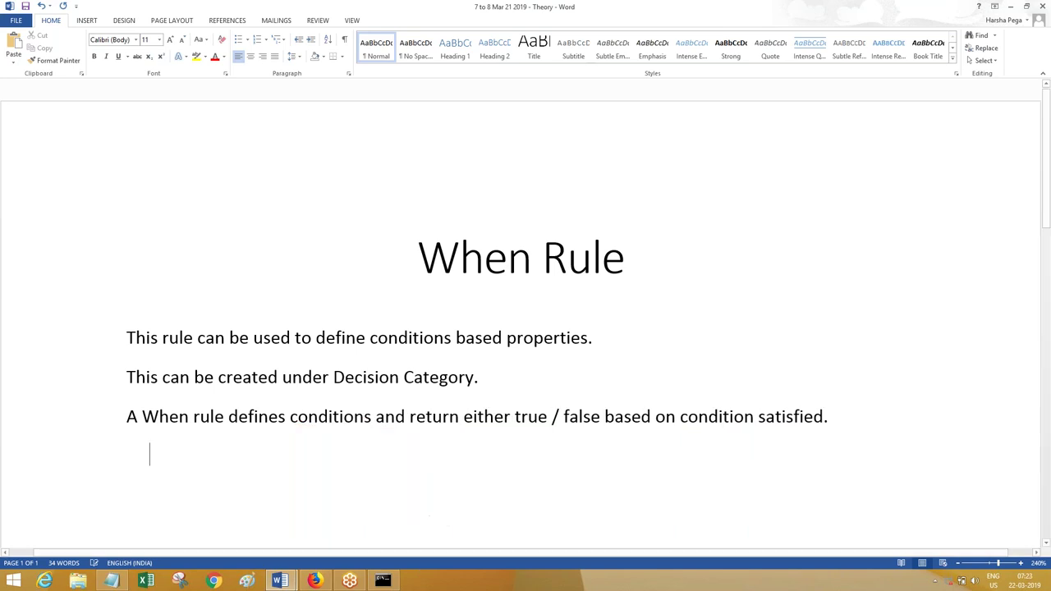
Step: Add 'We can use when rule for conditional visibility of UI layout and controls.' as the fourth sentence
{"action": "key", "text": "Return"}
{"action": "type", "text": "We can use when rule for"}
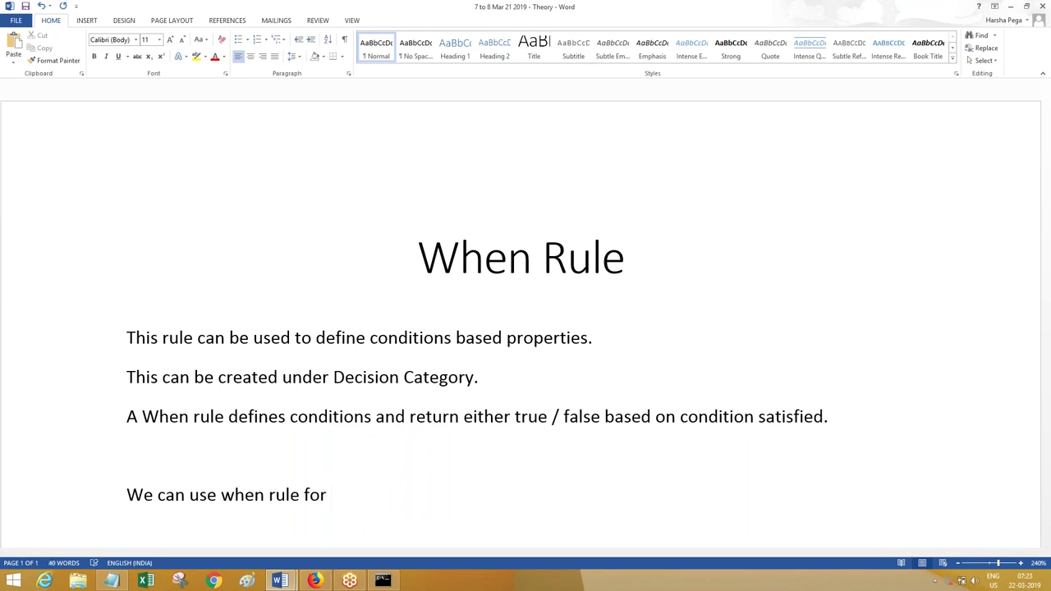
{"action": "type", "text": "conditional"}
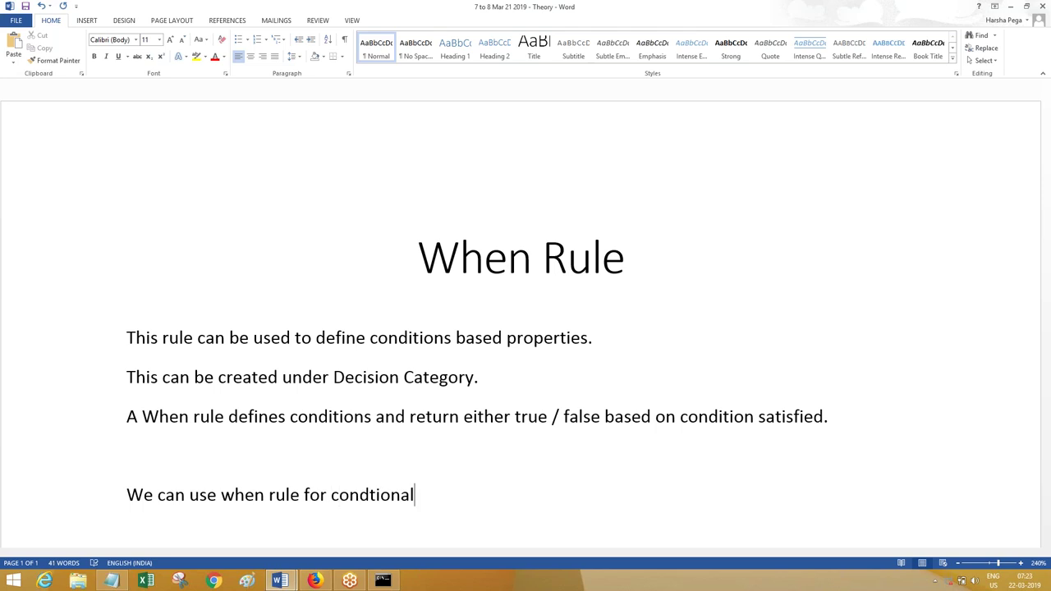
{"action": "type", "text": " visi"}
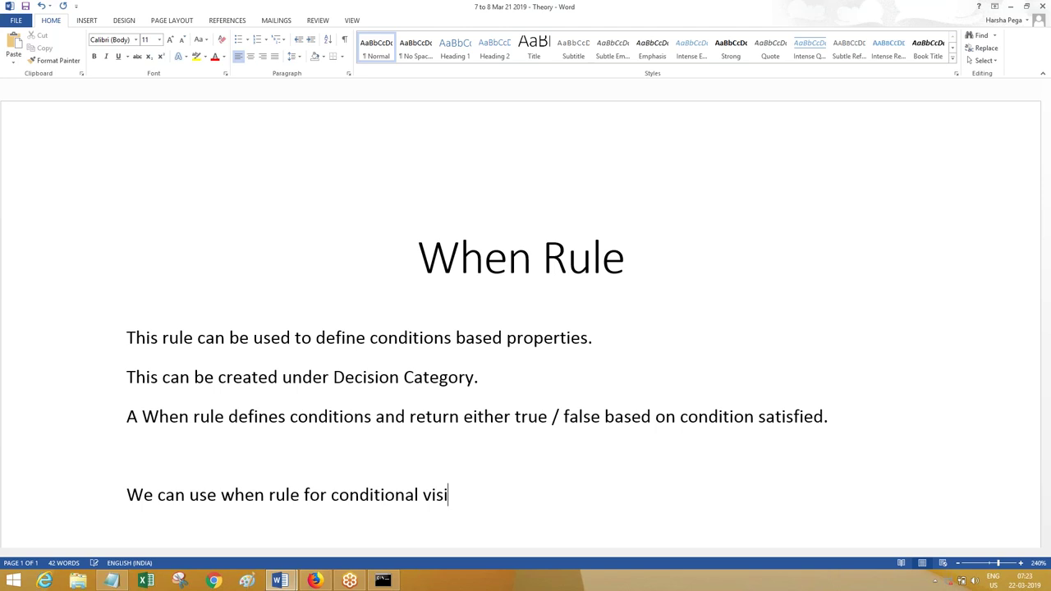
{"action": "type", "text": "bility of UI layout and controls."}
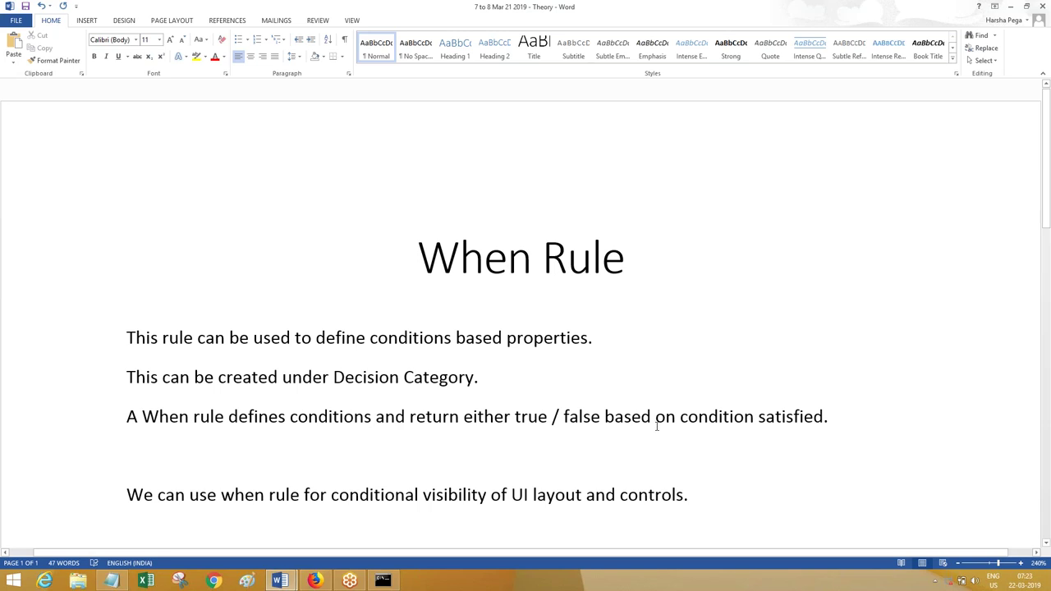
{"action": "key", "text": "BackSpace"}
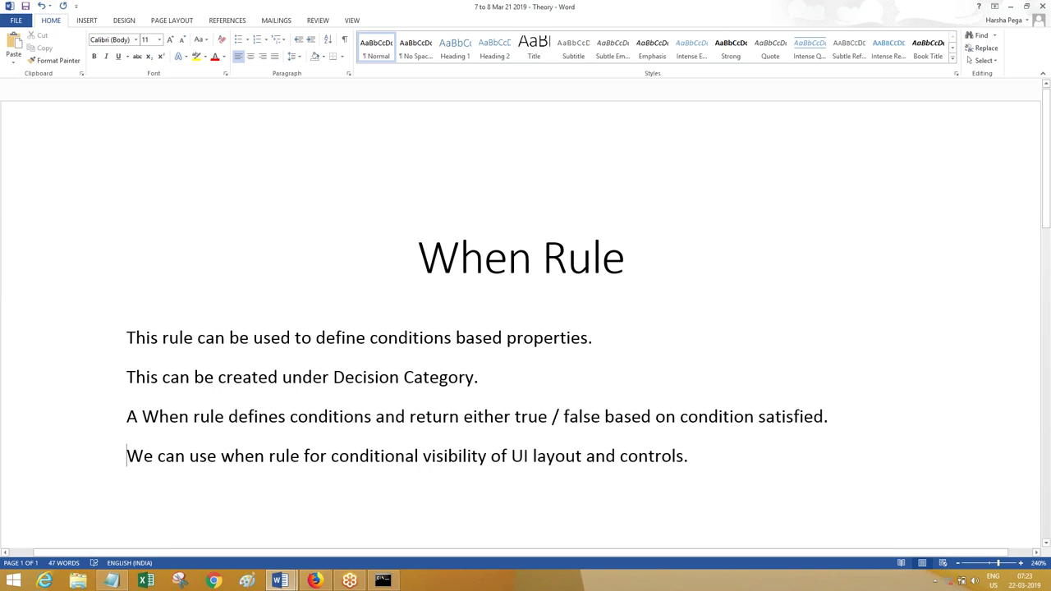
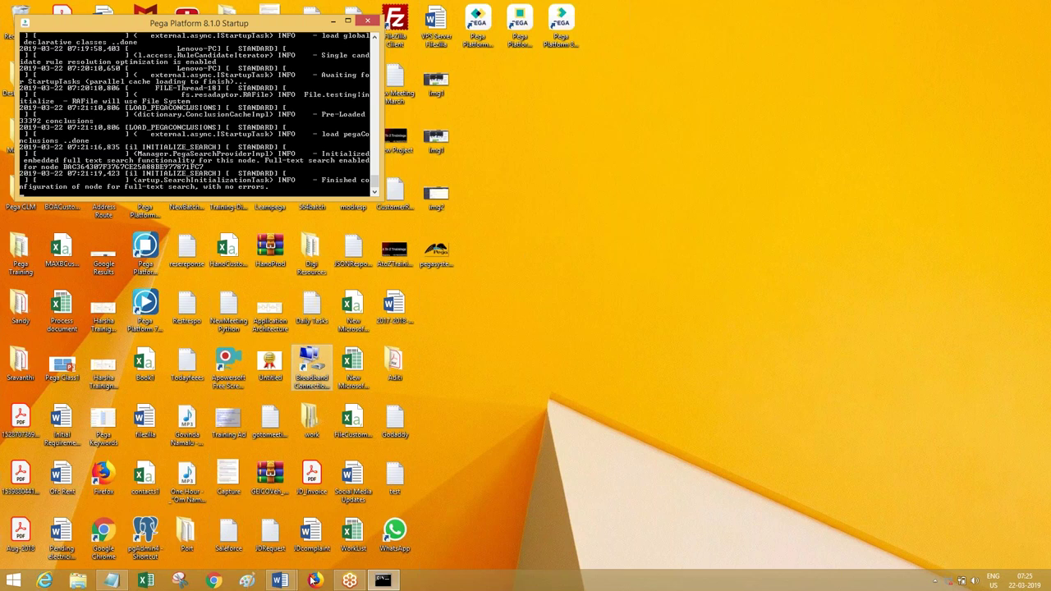
Step: Launch Pega Platform and bring up its localhost:9090 login page in Firefox
{"action": "double_click", "coordinate": [465, 54]}
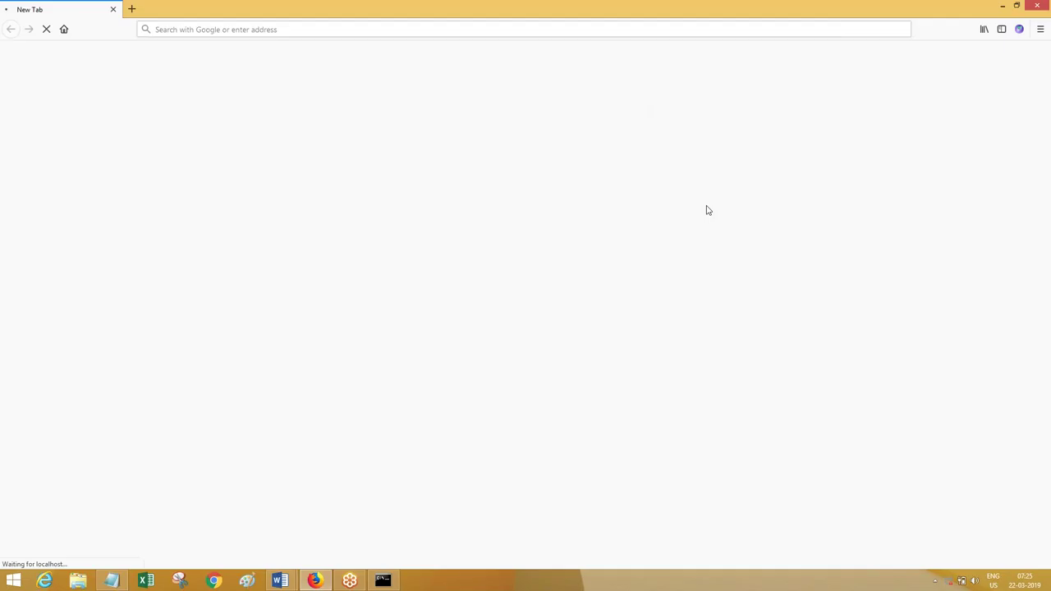
{"action": "left_click", "coordinate": [382, 582]}
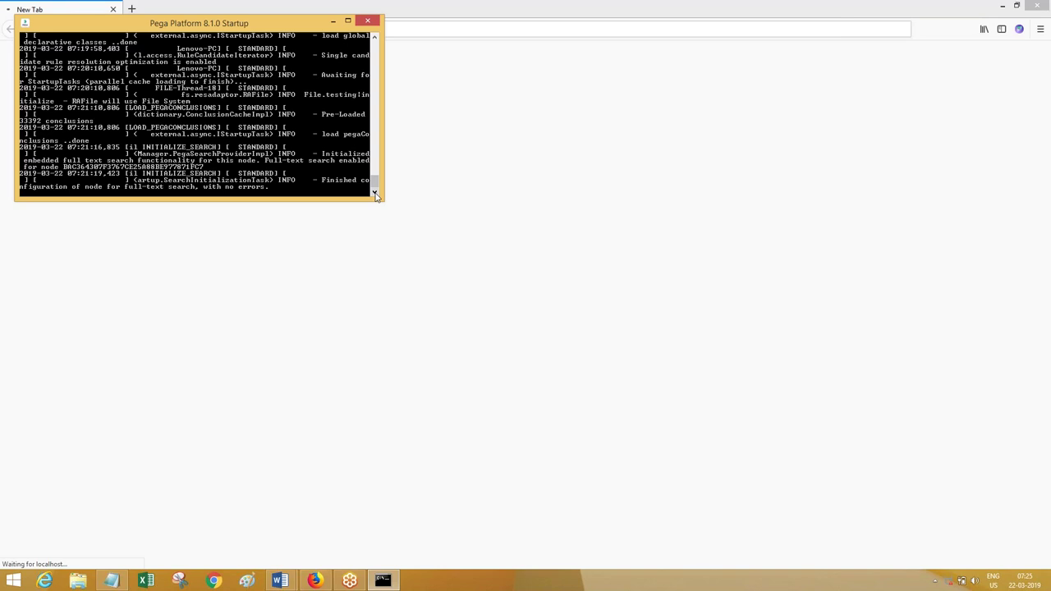
{"action": "left_click", "coordinate": [392, 583]}
{"action": "left_click", "coordinate": [392, 582]}
{"action": "left_click", "coordinate": [772, 97]}
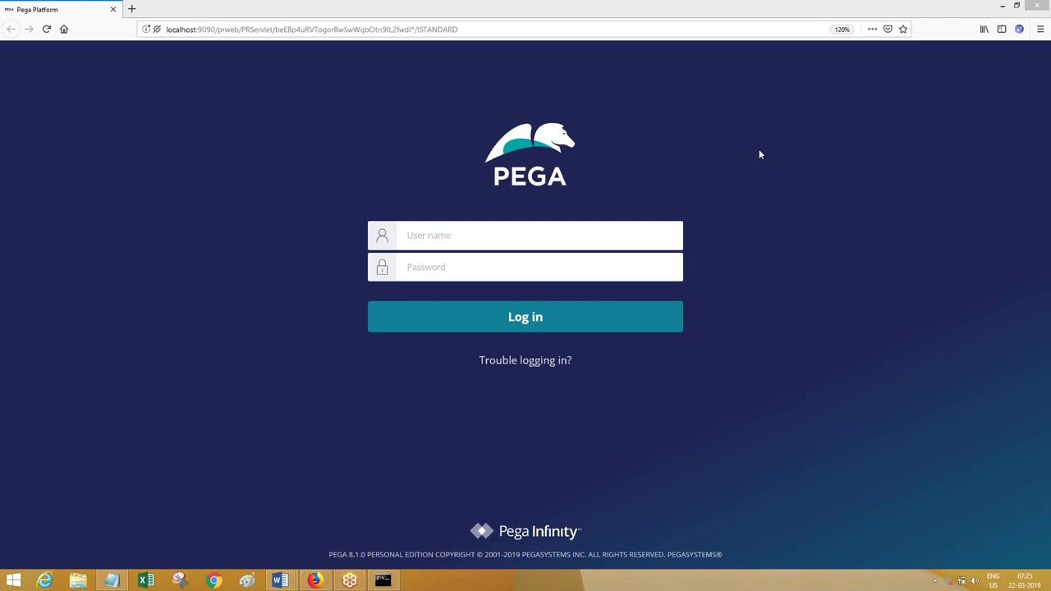
Step: Log in with the saved administrator account and its password
{"action": "left_click", "coordinate": [518, 238]}
{"action": "left_click", "coordinate": [485, 272]}
{"action": "left_click", "coordinate": [485, 271]}
{"action": "key", "text": "Return"}
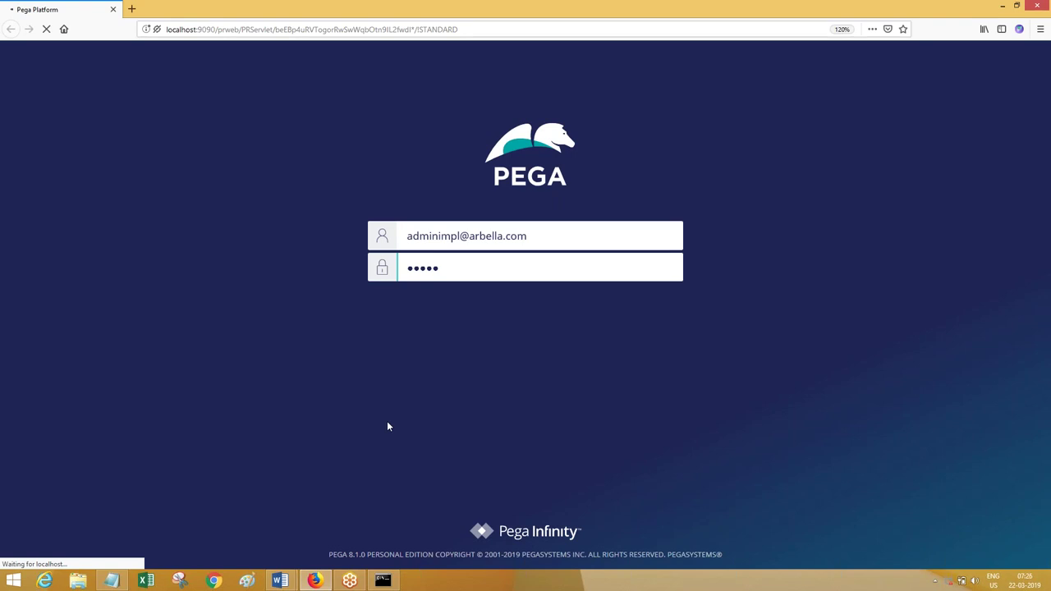
Step: Glance at the Word notes and the startup console while the studio loads
{"action": "left_click", "coordinate": [287, 582]}
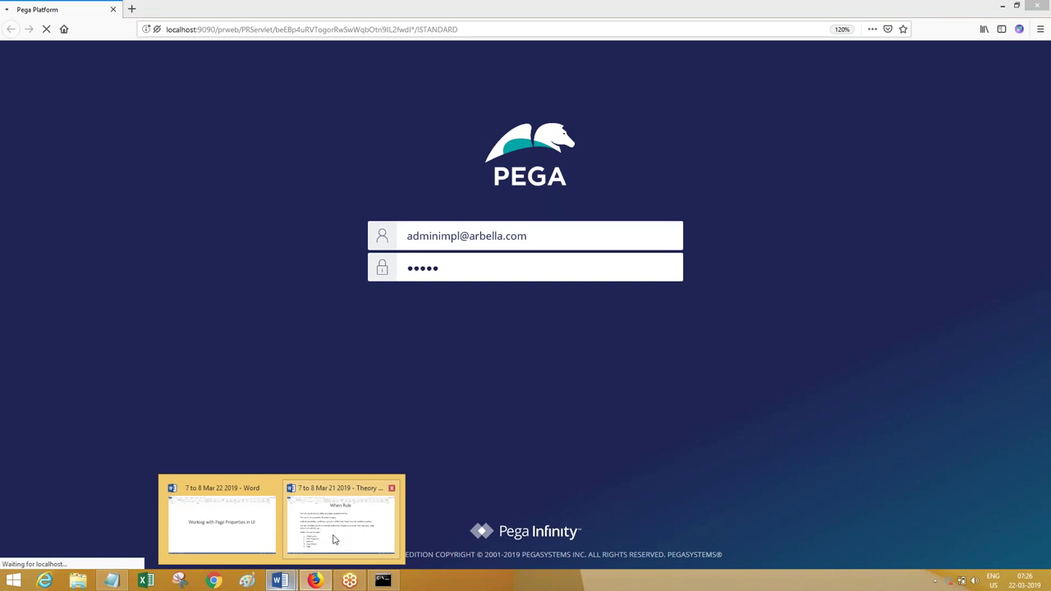
{"action": "left_click", "coordinate": [602, 226]}
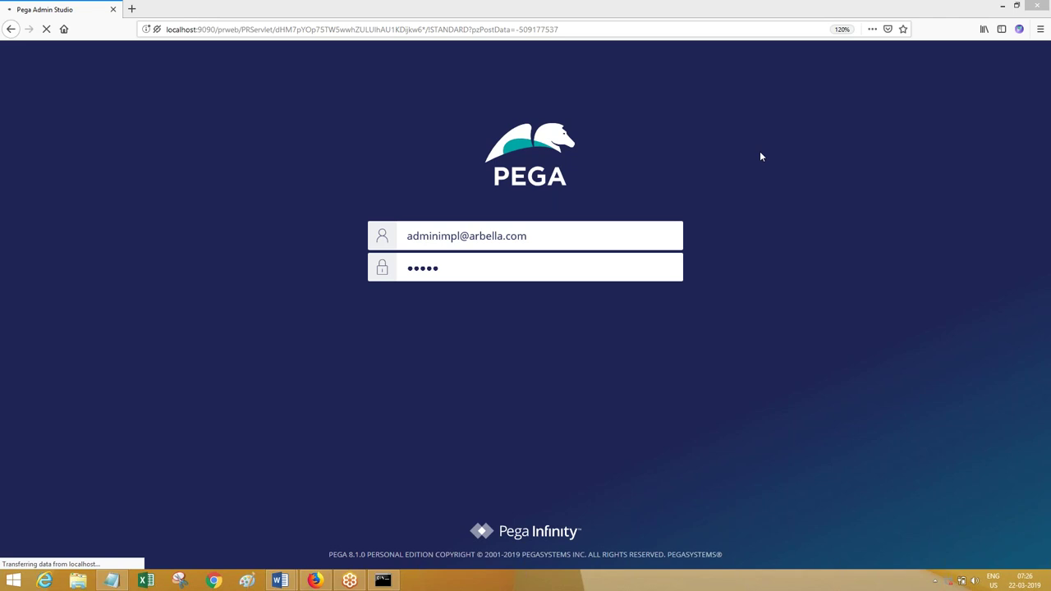
{"action": "left_click", "coordinate": [383, 583]}
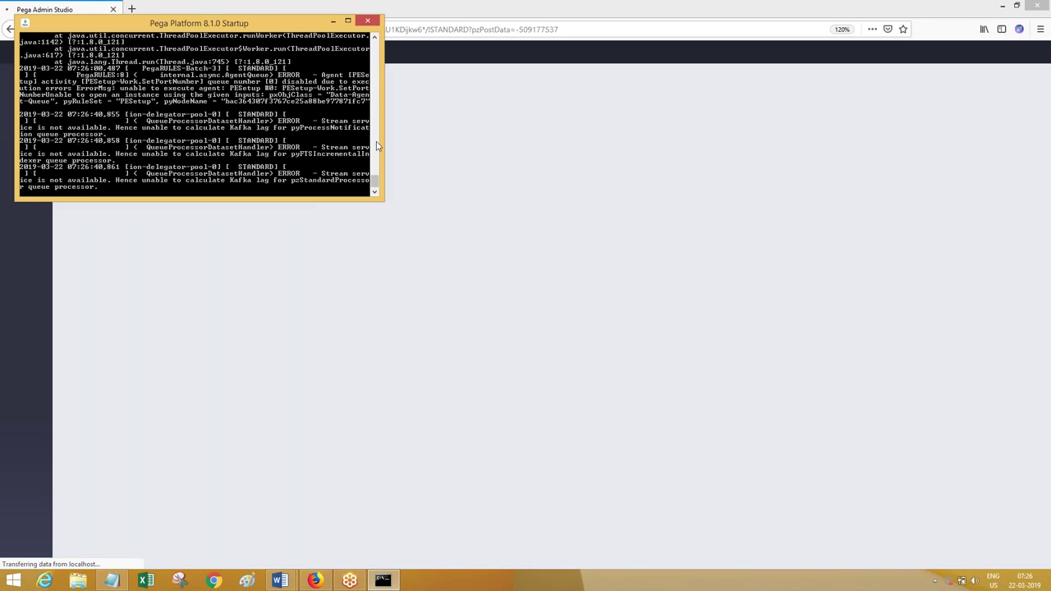
Step: Minimize the startup console so Dev Studio can finish loading
{"action": "left_click", "coordinate": [332, 21]}
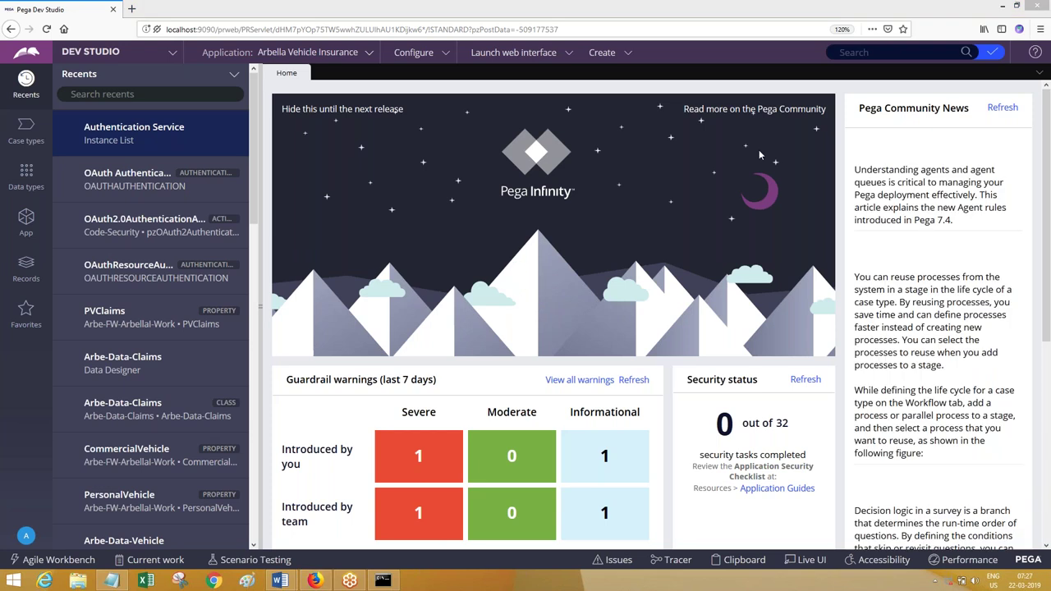
Step: From the App explorer, start a new Decision > When rule on class Arbe-ArbellaV-Work
{"action": "left_click", "coordinate": [26, 220]}
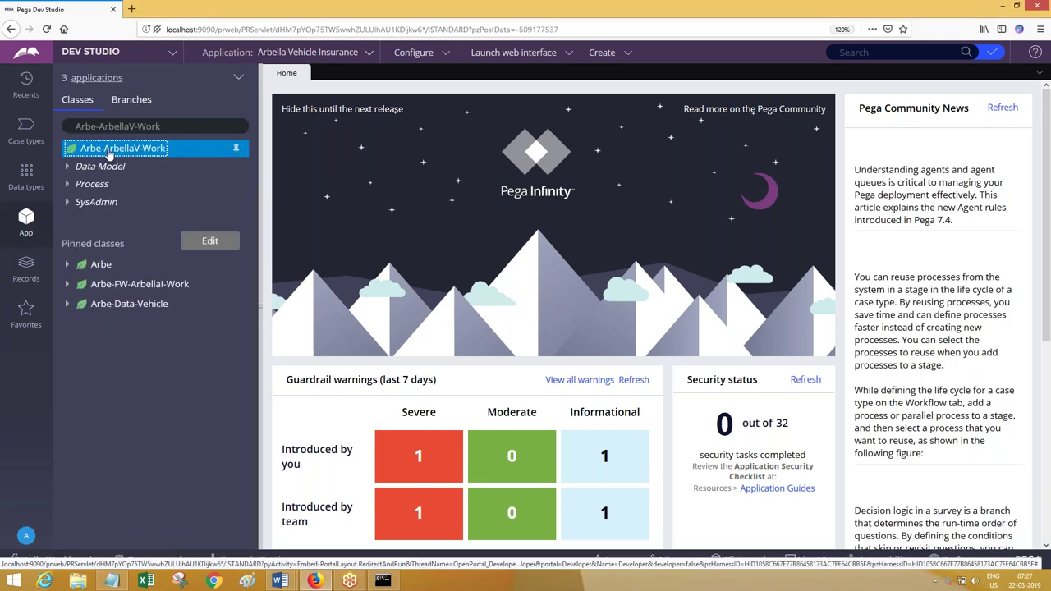
{"action": "right_click", "coordinate": [109, 155]}
{"action": "mouse_move", "coordinate": [197, 169]}
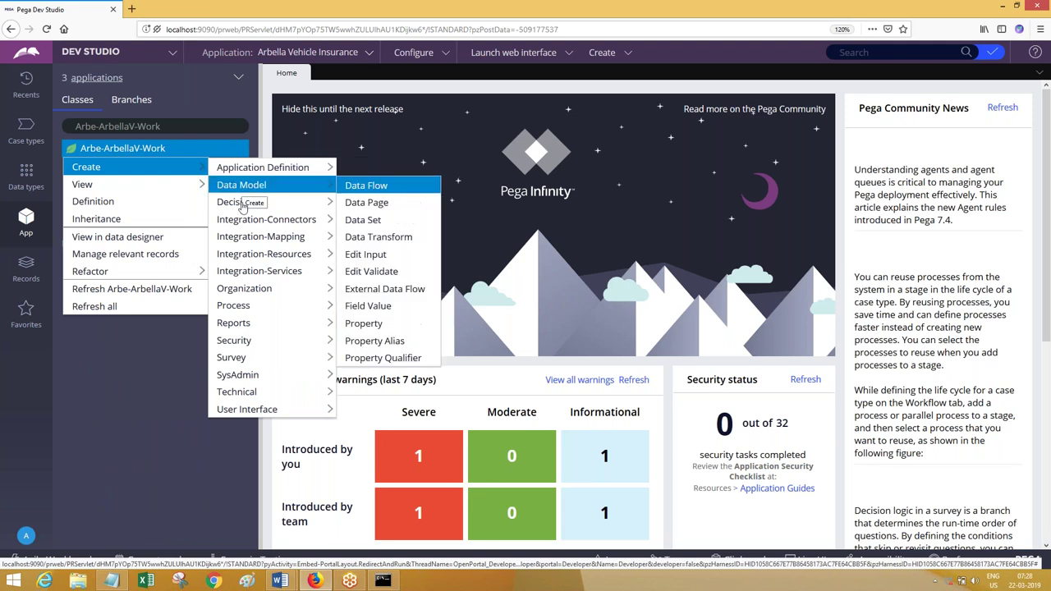
{"action": "mouse_move", "coordinate": [243, 209]}
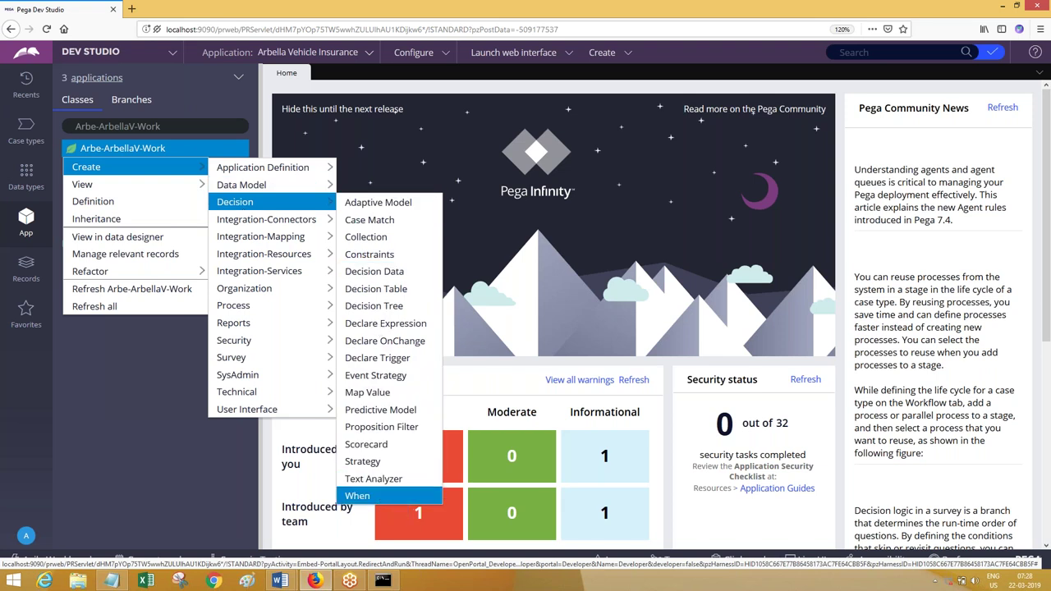
{"action": "left_click", "coordinate": [357, 495]}
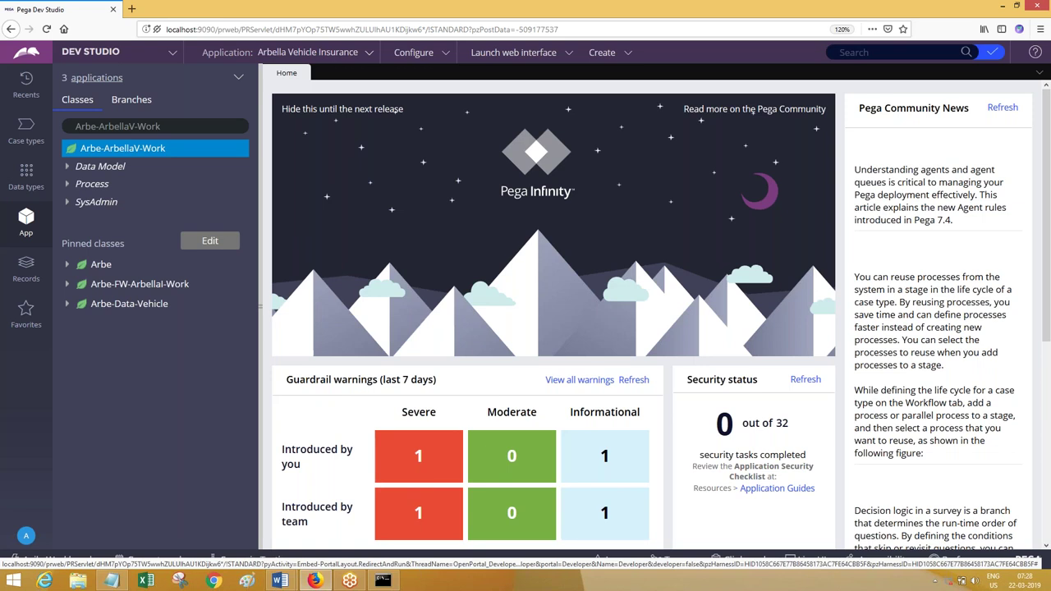
{"action": "mouse_move", "coordinate": [279, 581]}
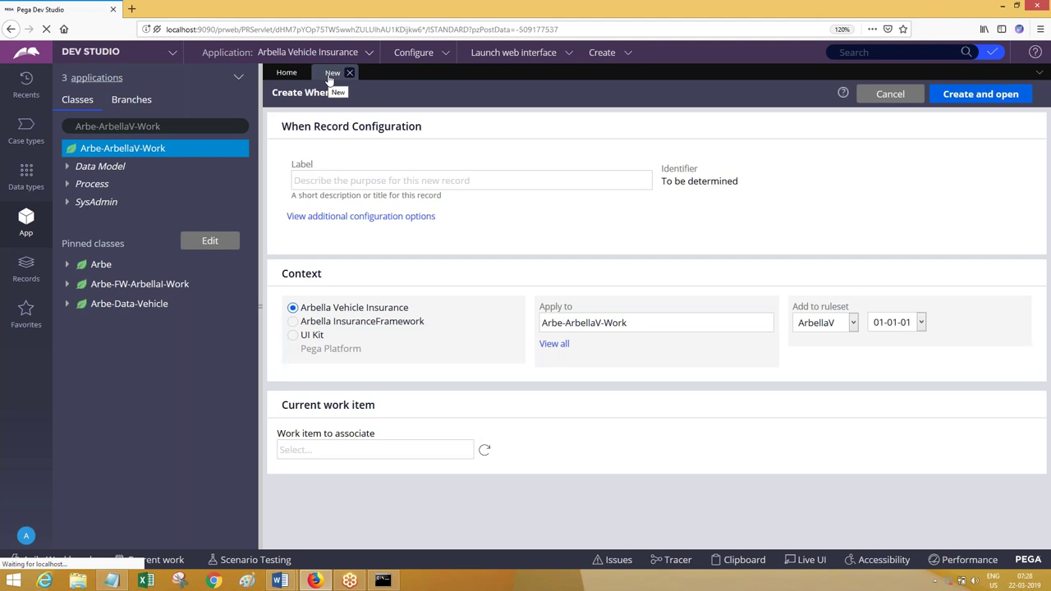
Step: Enter 'test' as the label of the new When rule
{"action": "type", "text": "test"}
{"action": "key", "text": "Tab"}
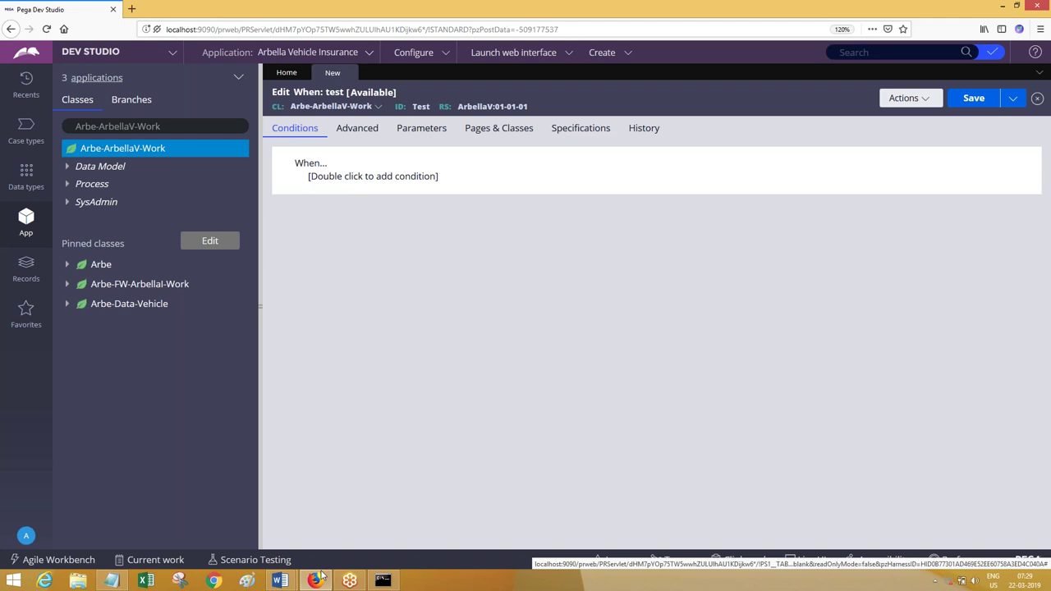
Step: Add the condition .Gender = Male to the test When rule
{"action": "left_click", "coordinate": [314, 579]}
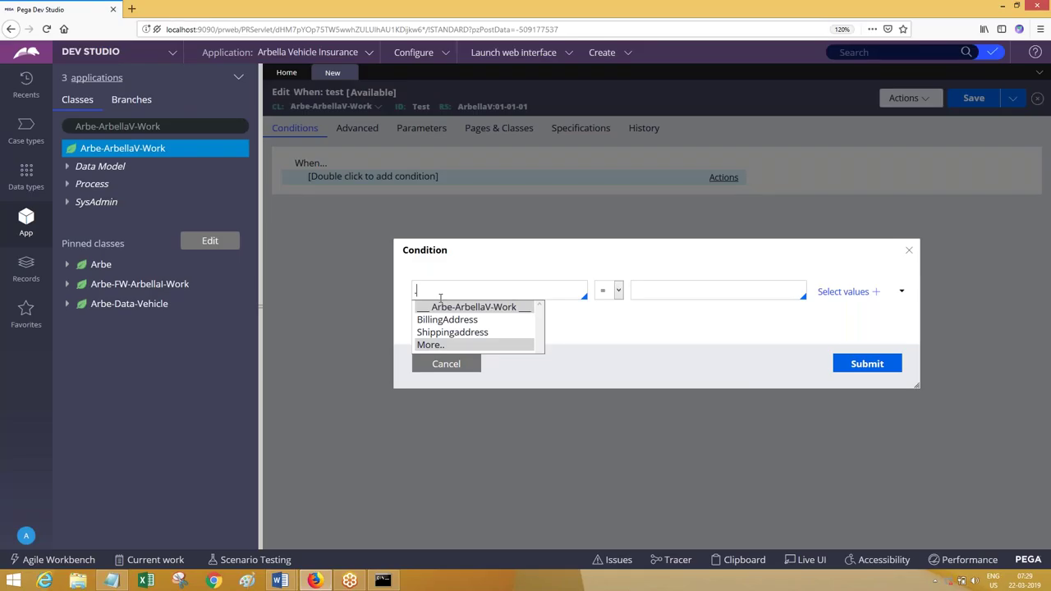
{"action": "left_click", "coordinate": [445, 345]}
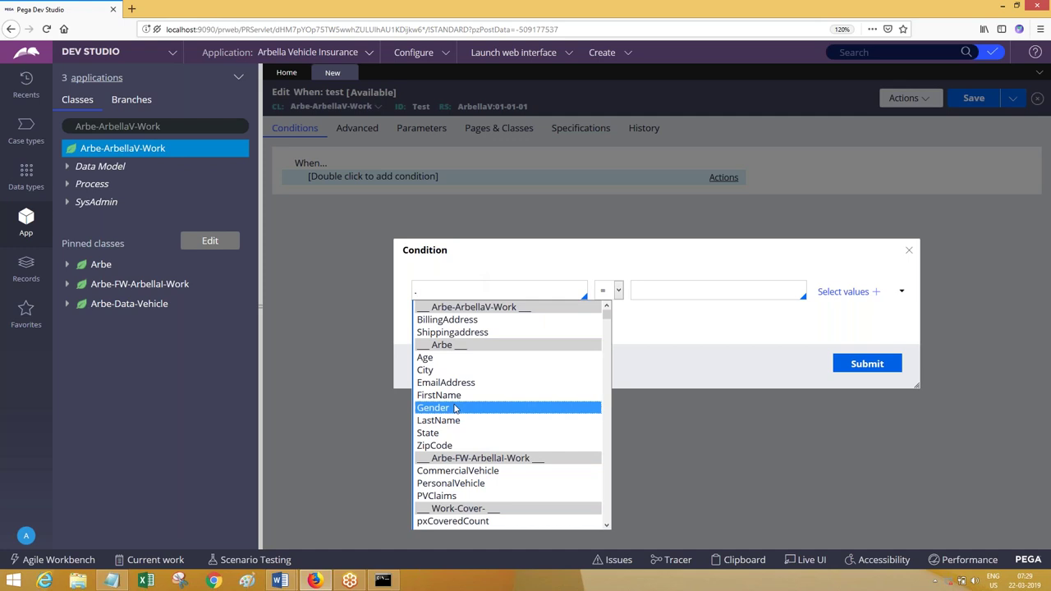
{"action": "left_click", "coordinate": [447, 407]}
{"action": "type", "text": "Male"}
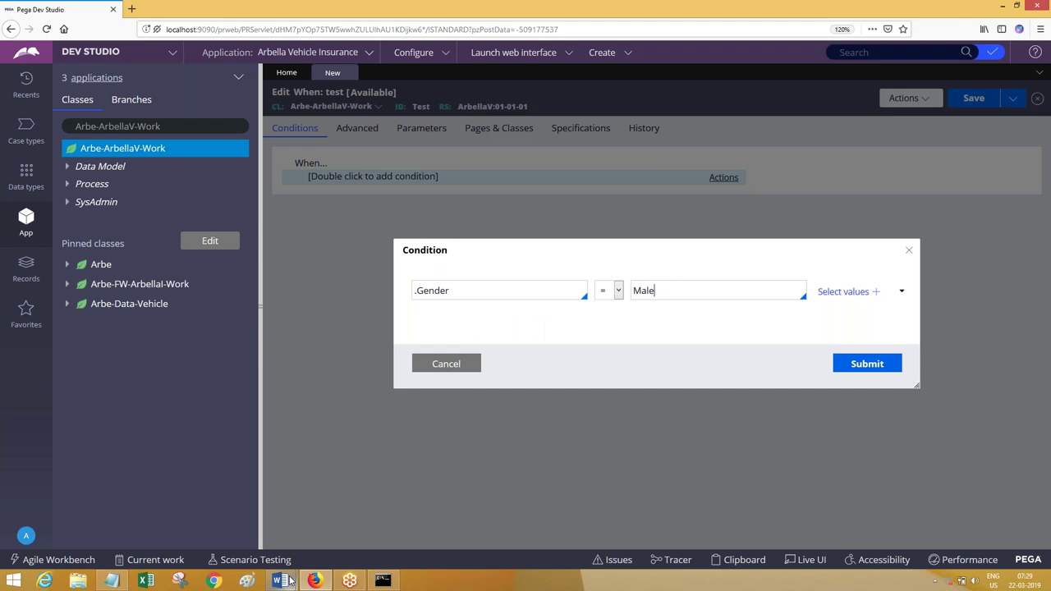
Step: Check the Theory notes document in Word, then return to Dev Studio
{"action": "mouse_move", "coordinate": [289, 580]}
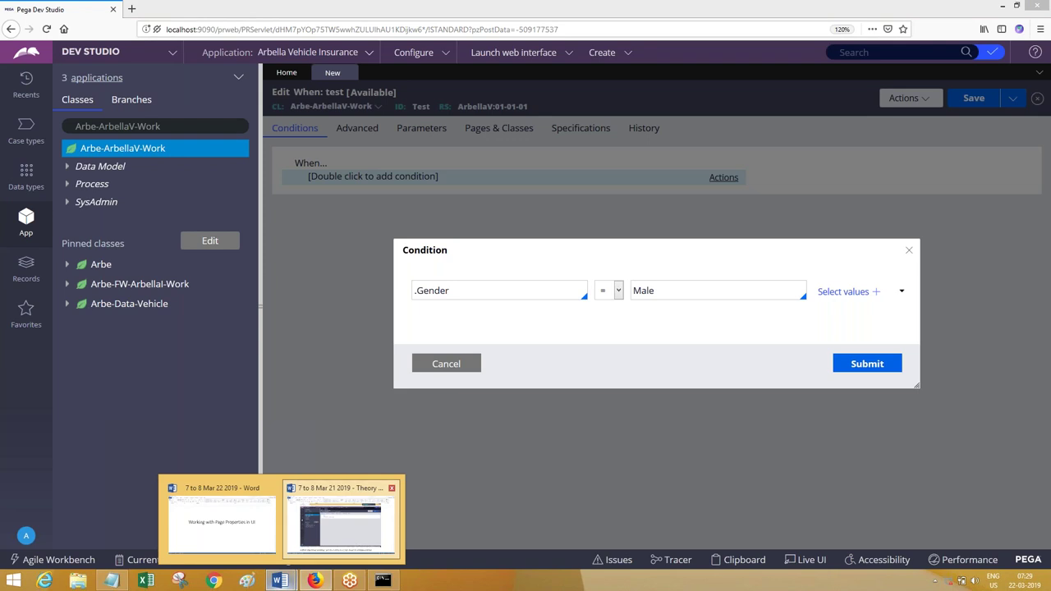
{"action": "left_click", "coordinate": [341, 518]}
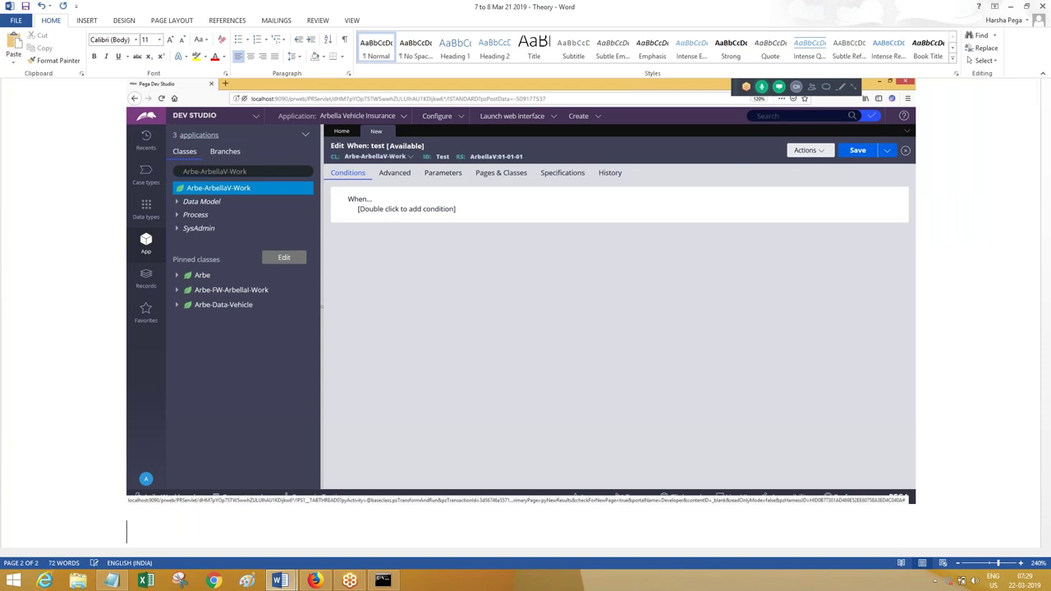
{"action": "left_click", "coordinate": [307, 576]}
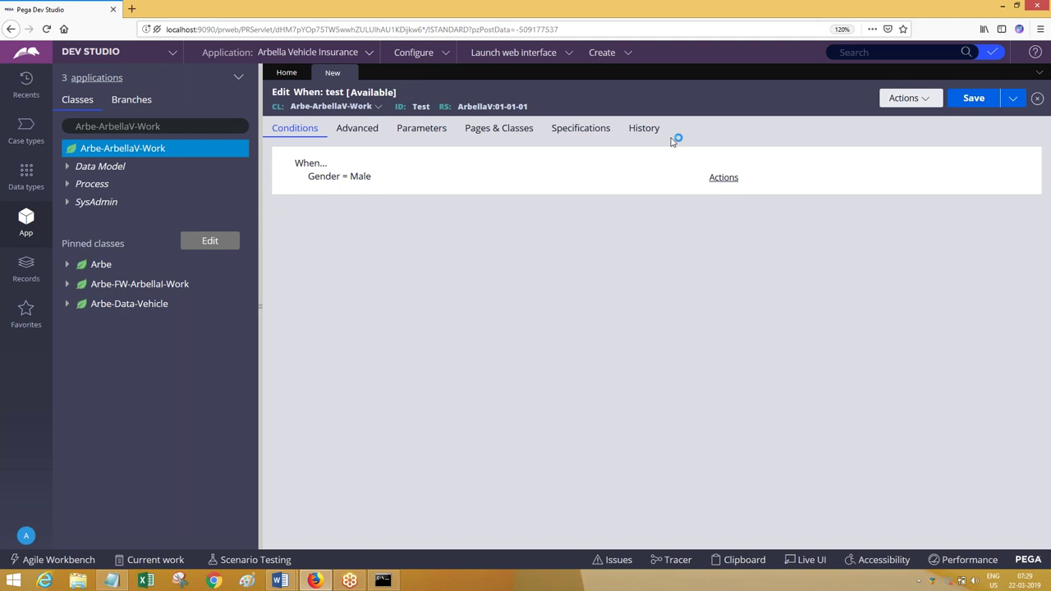
Step: Select the Test rule identifier and close the When rule's tab
{"action": "left_click_drag", "start_coordinate": [411, 107], "coordinate": [434, 111]}
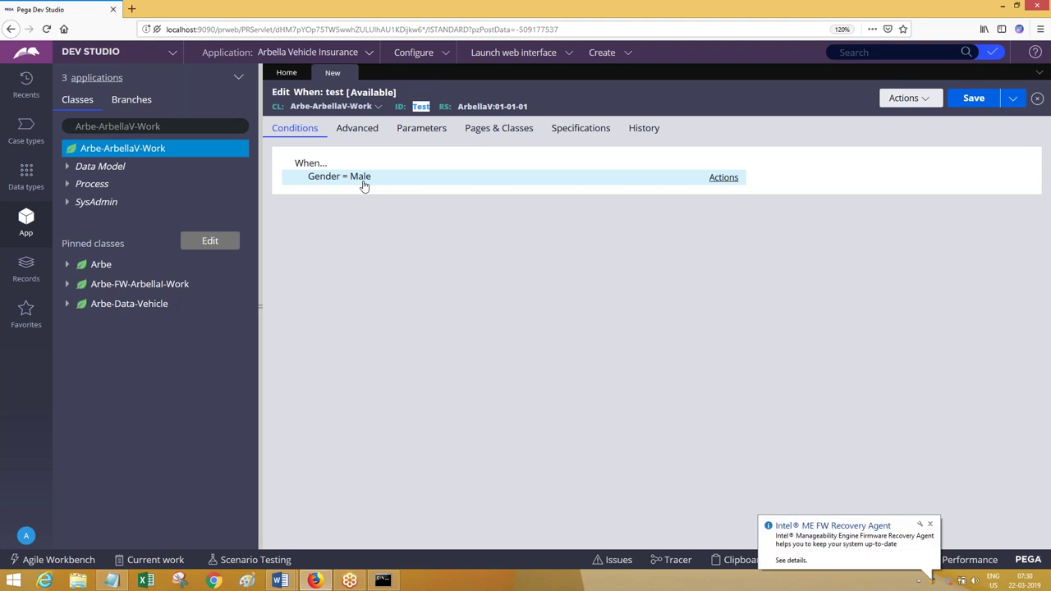
{"action": "left_click", "coordinate": [355, 114]}
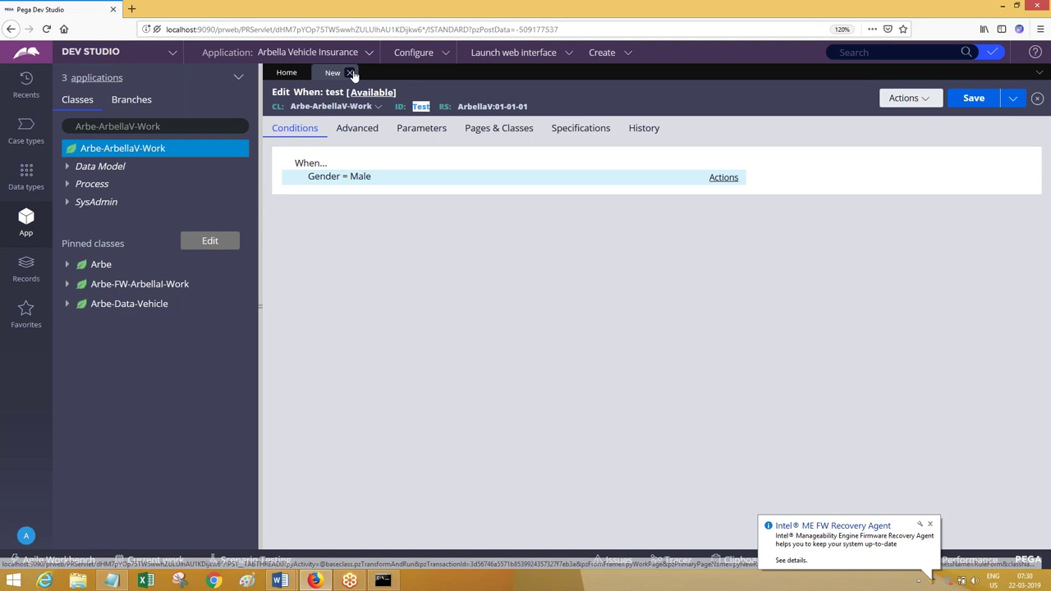
{"action": "left_click", "coordinate": [350, 73]}
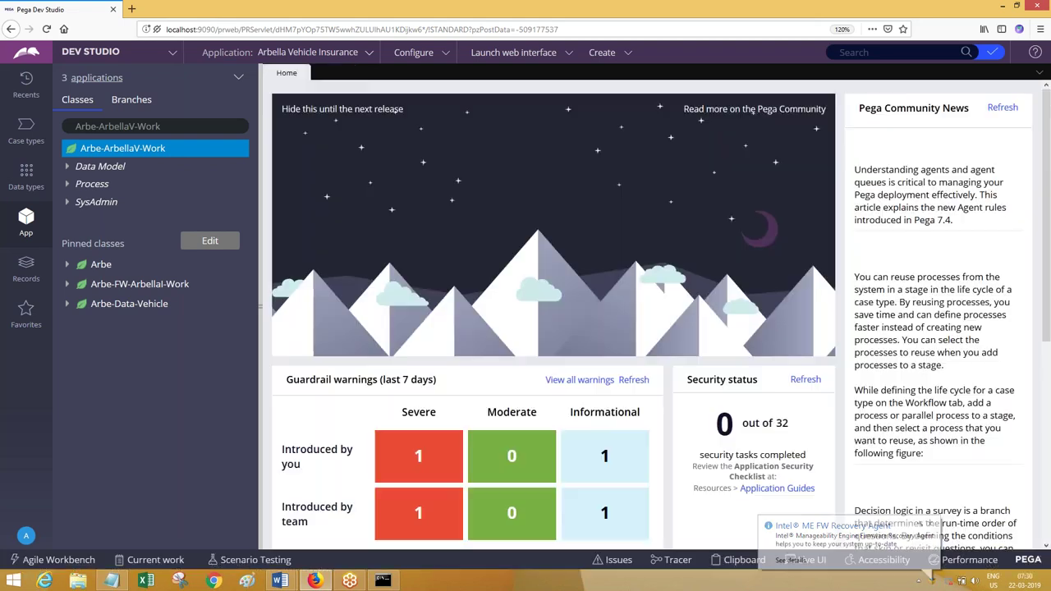
Step: In the Word notes, write 'Requirement : Create UI to capture personal vehicle and Claims Details.' and 'Implementation :'
{"action": "key", "text": "alt+Tab"}
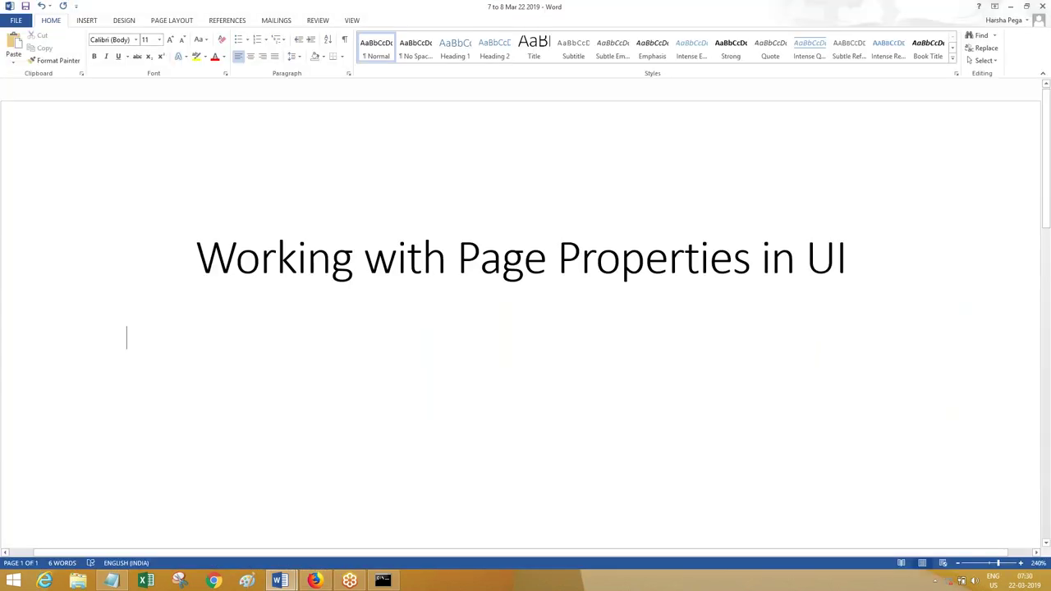
{"action": "type", "text": "c"}
{"action": "key", "text": "BackSpace"}
{"action": "type", "text": "Requirement : Create "}
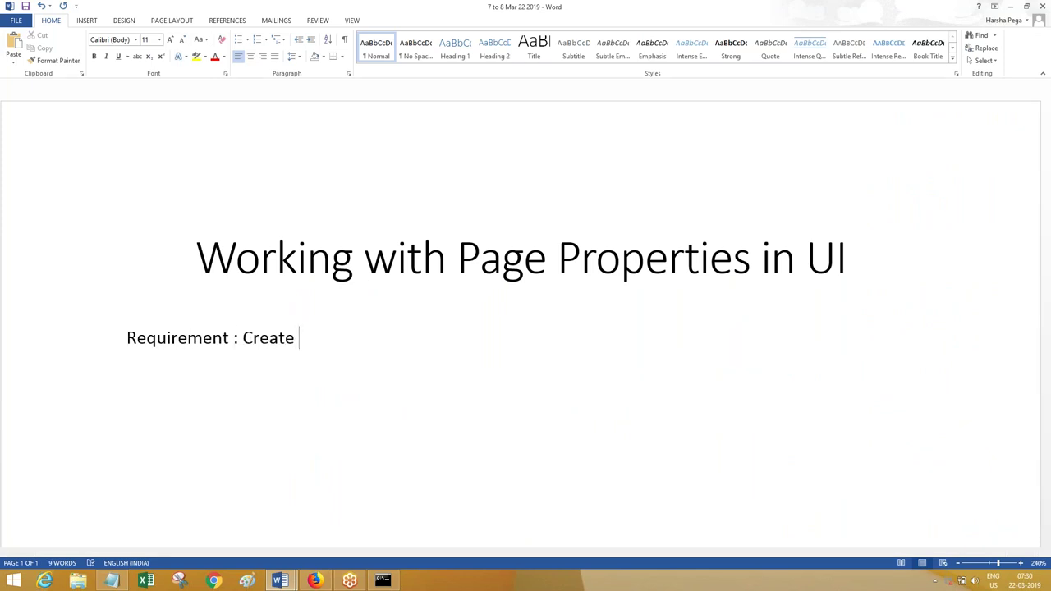
{"action": "type", "text": "UI to ca"}
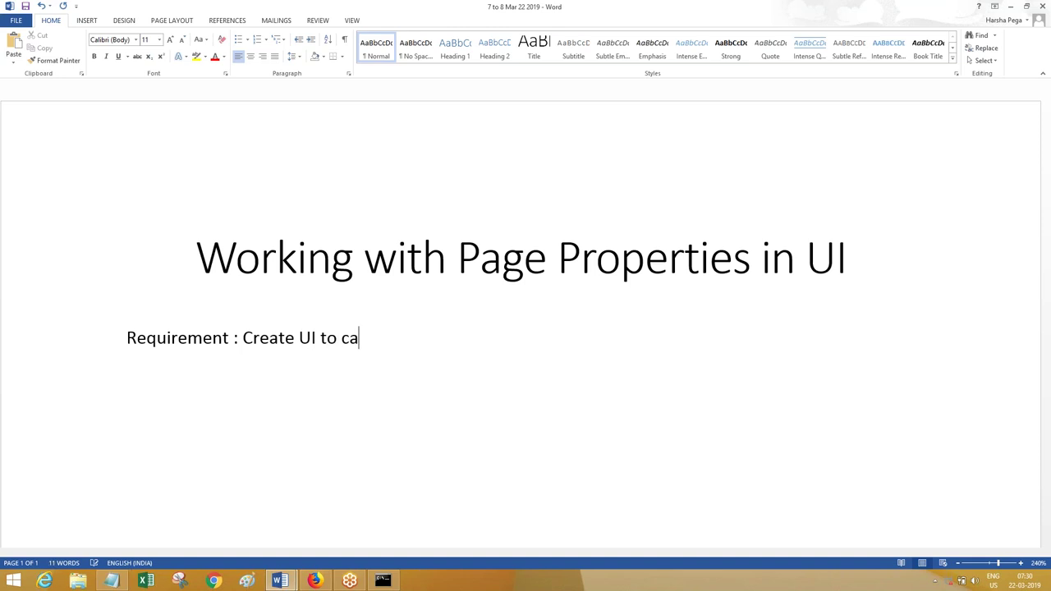
{"action": "type", "text": "pture personal v"}
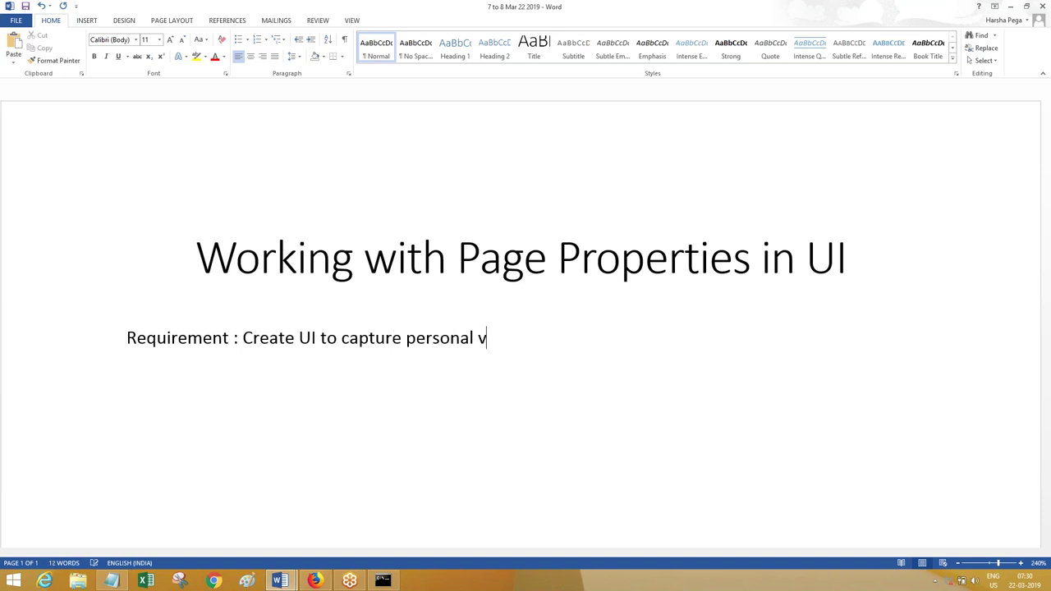
{"action": "type", "text": "ehicle and "}
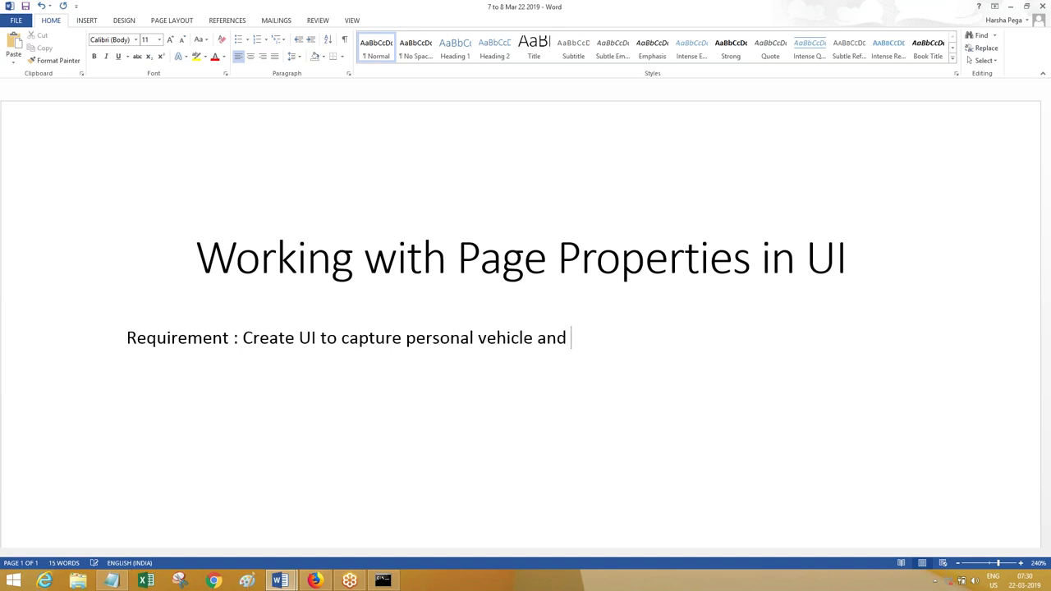
{"action": "type", "text": "Claims Details."}
{"action": "key", "text": "Return"}
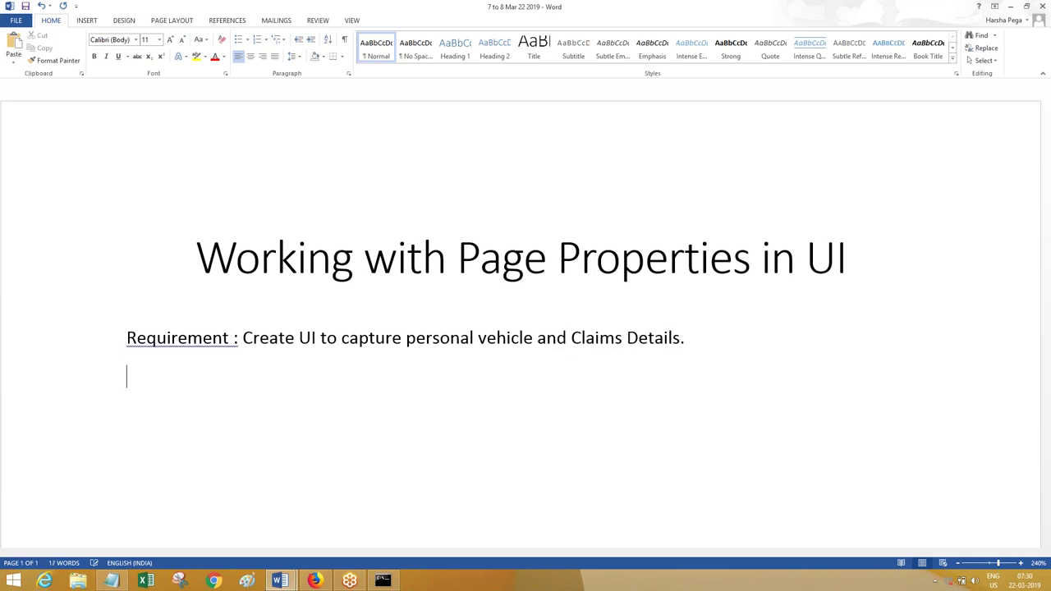
{"action": "type", "text": "Implementation :"}
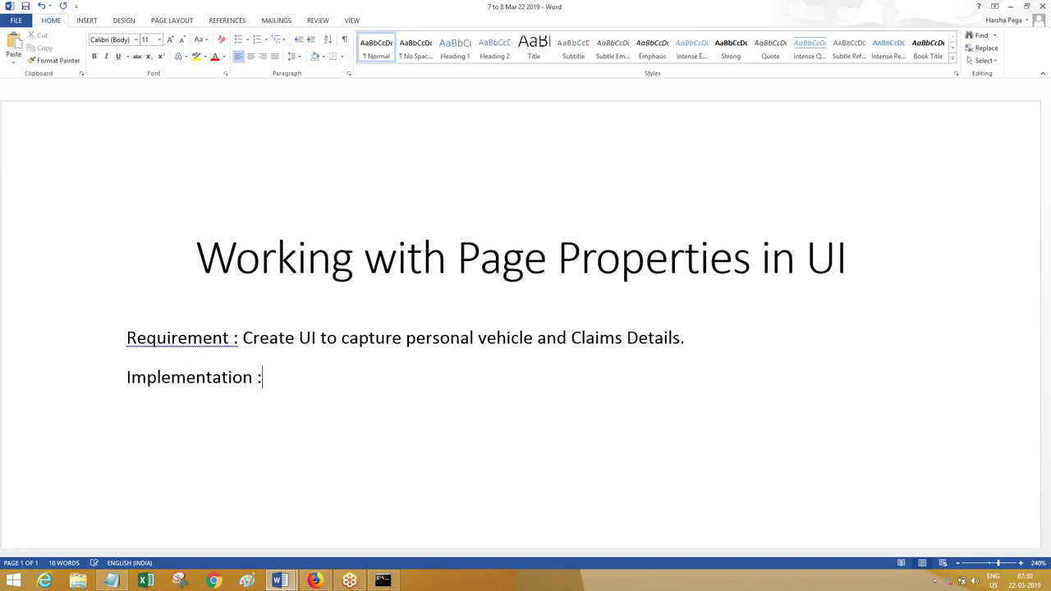
{"action": "key", "text": "Return"}
Step: Save the notes and filter Dev Studio's class explorer to Arbe-ArbellaV-Work
{"action": "key", "text": "ctrl+s"}
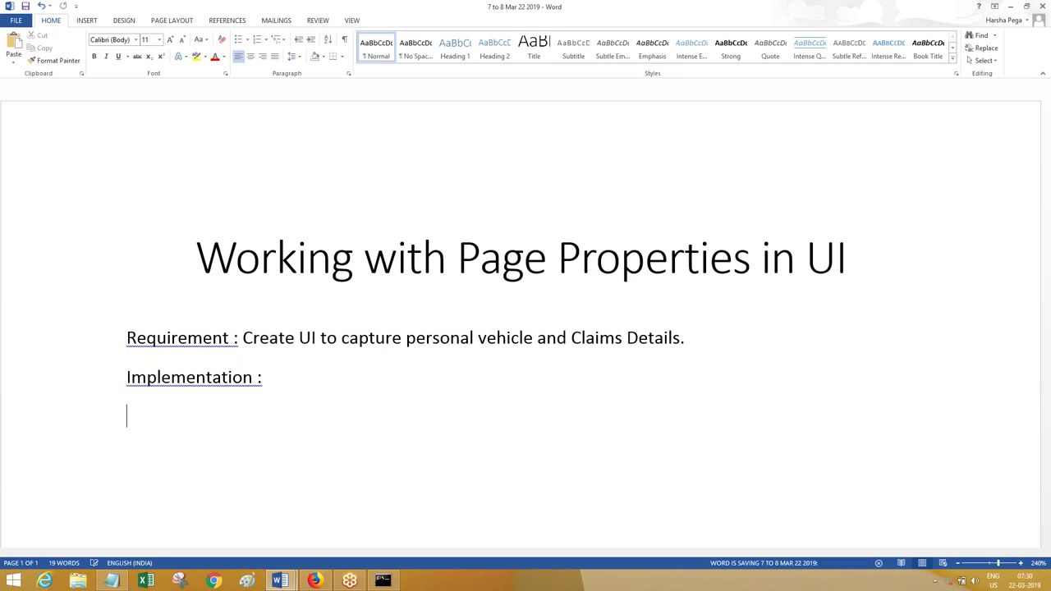
{"action": "key", "text": "alt+Tab"}
{"action": "left_click", "coordinate": [189, 128]}
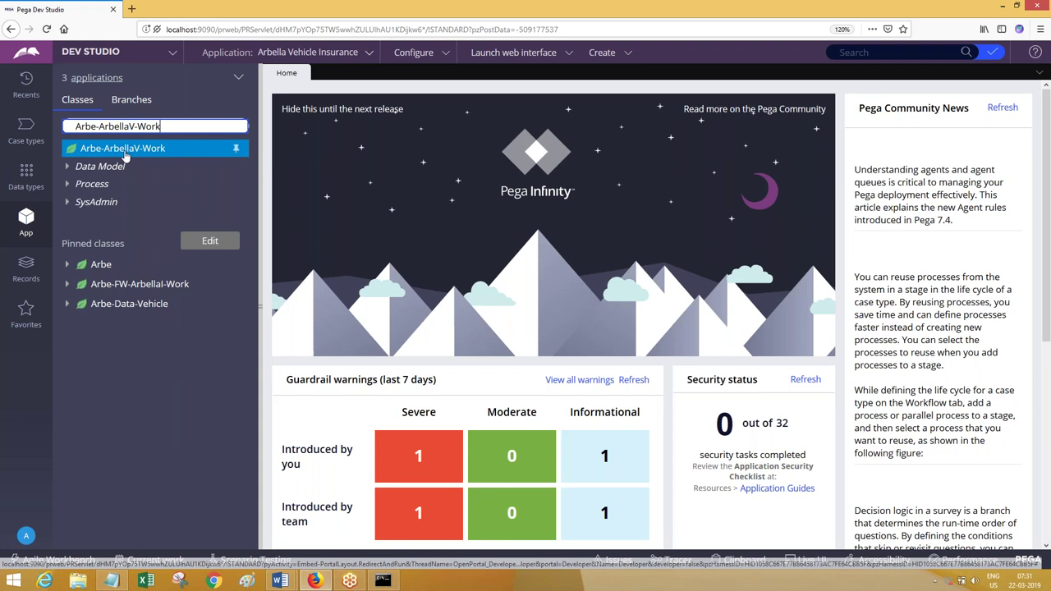
Step: Select Arbe-ArbellaV-Work and expand the pinned Arbe-FW framework work class
{"action": "left_click", "coordinate": [125, 156]}
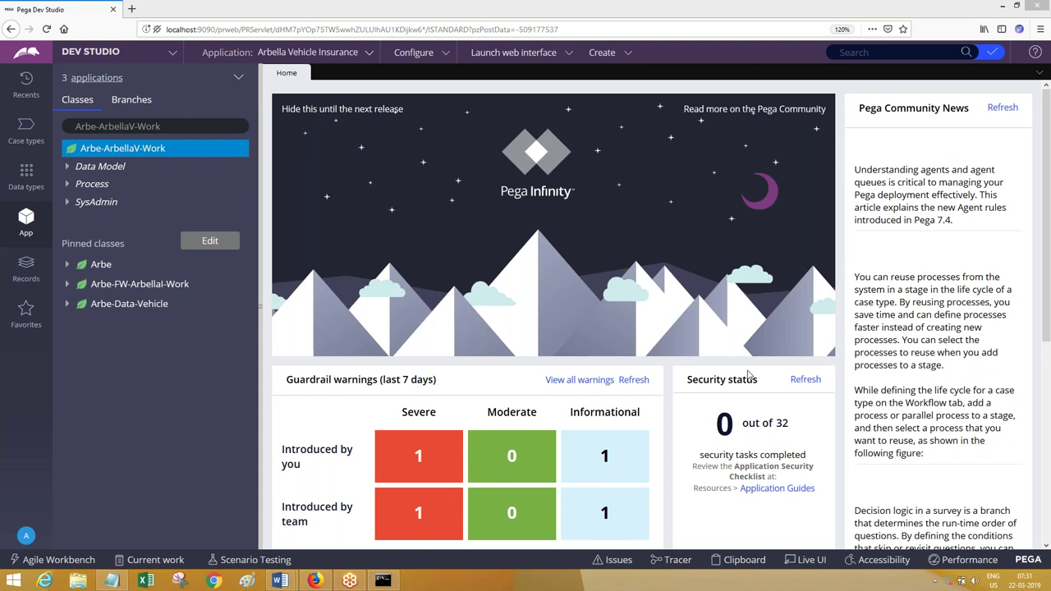
{"action": "left_click", "coordinate": [106, 284]}
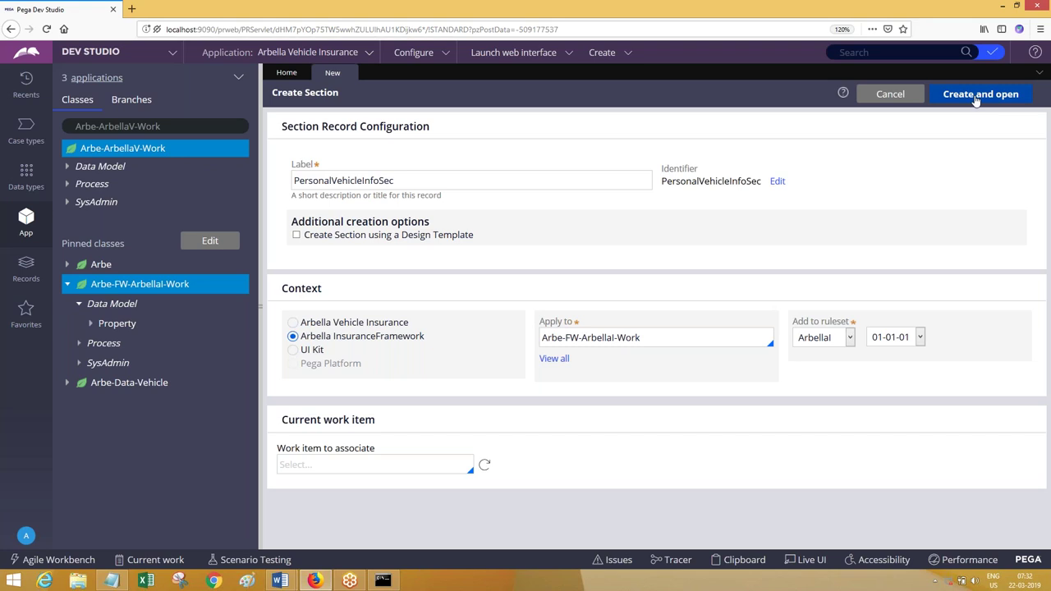
Step: Create and open section PersonalVehicleInfoSec in Arbe-FW-Arbellal-Work, then switch to the Word notes
{"action": "left_click", "coordinate": [976, 96]}
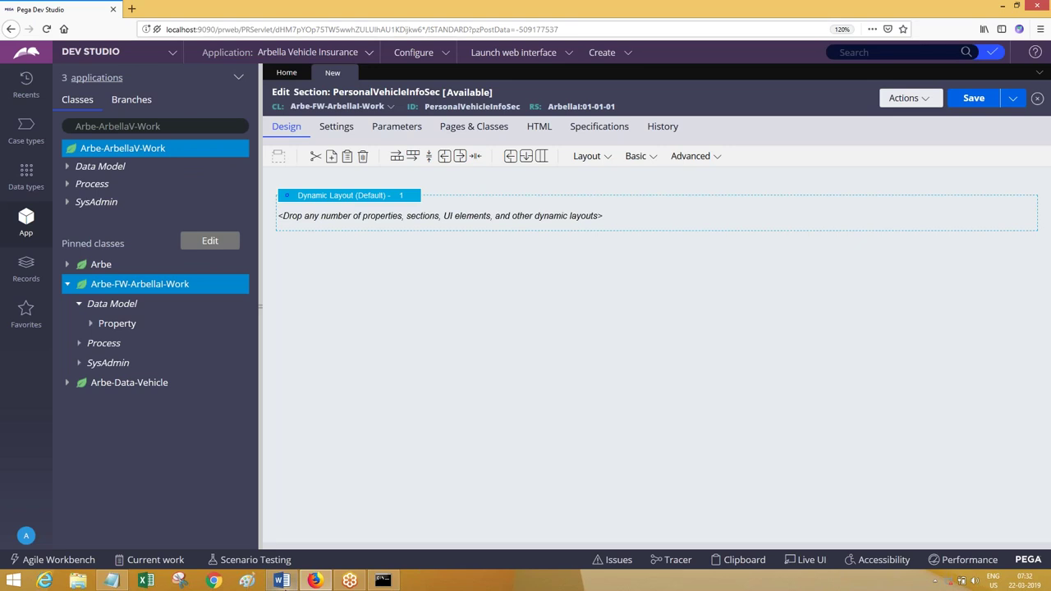
{"action": "left_click", "coordinate": [281, 581]}
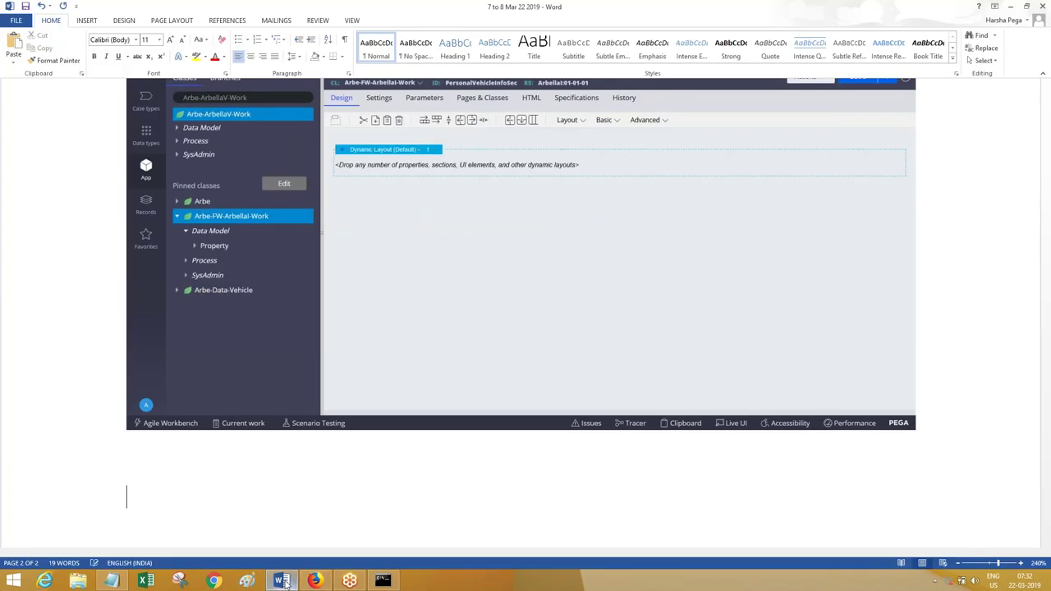
Step: Add the note 'Add one more layout using Layout tab' below the section screenshot
{"action": "type", "text": "Add one more "}
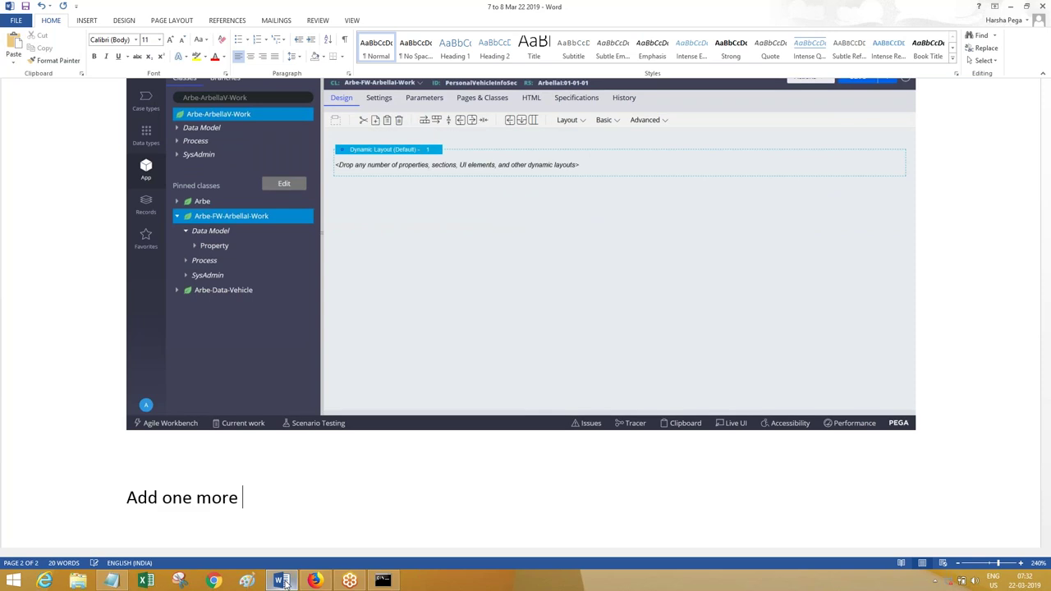
{"action": "type", "text": "layout using Layout tab"}
{"action": "key", "text": "Return"}
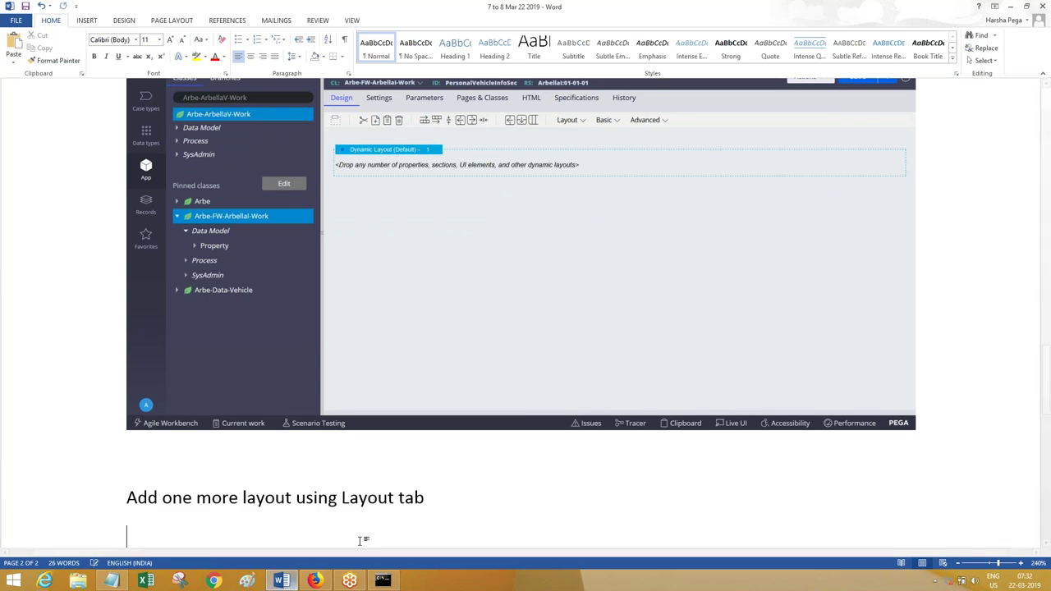
{"action": "left_click", "coordinate": [315, 580]}
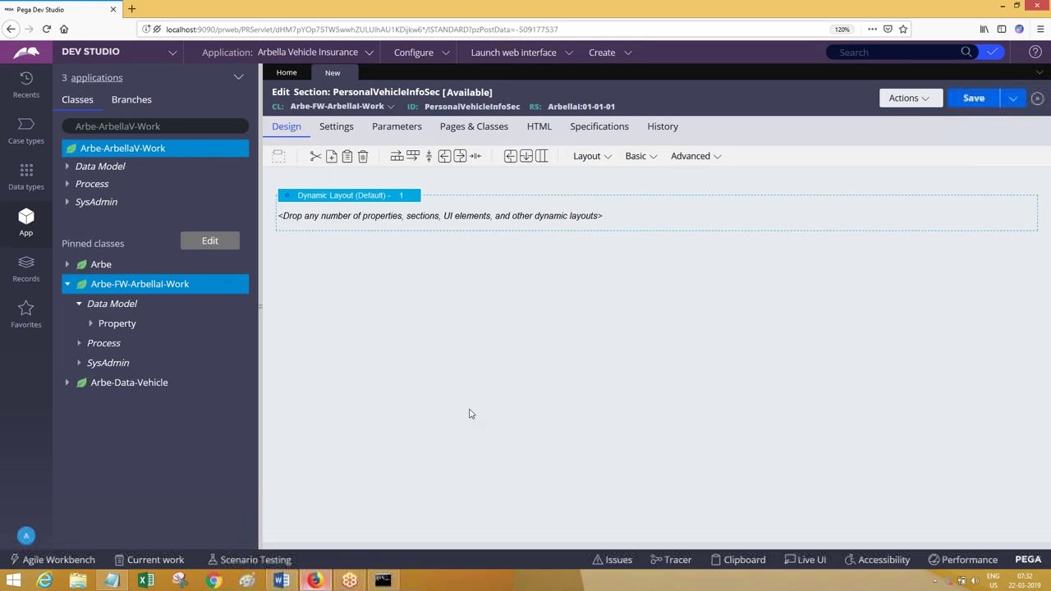
Step: Add a second empty dynamic layout below Dynamic Layout 1 from the Layout dropdown
{"action": "left_click", "coordinate": [587, 156]}
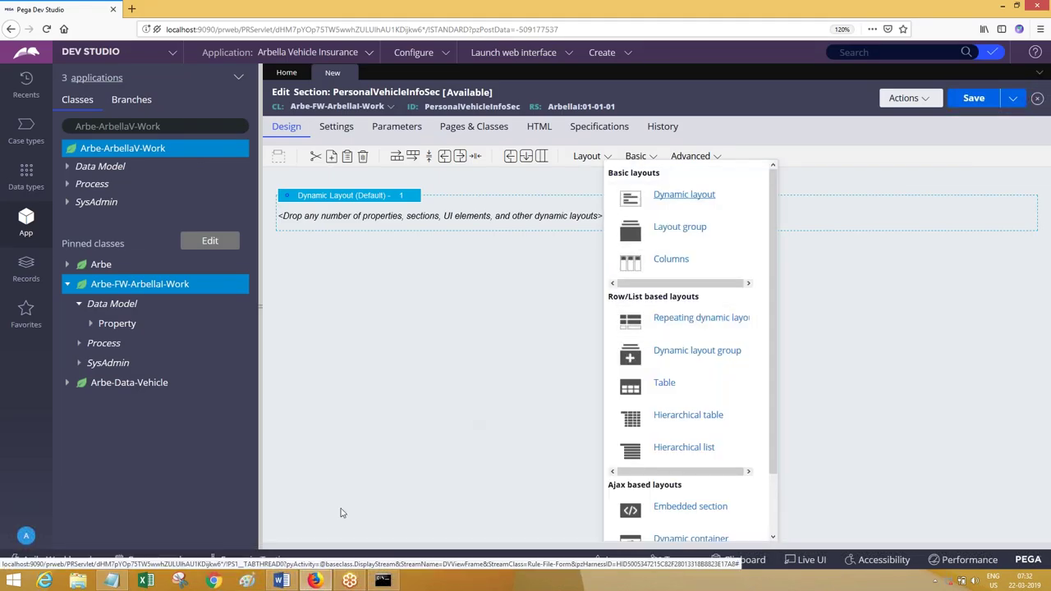
{"action": "left_click", "coordinate": [281, 580]}
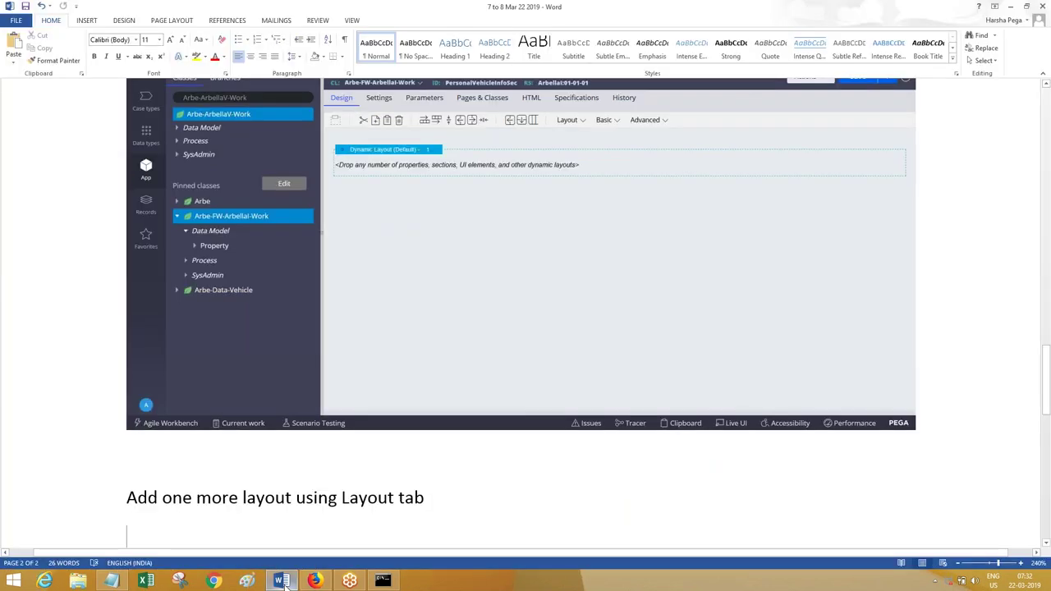
{"action": "left_click", "coordinate": [282, 580]}
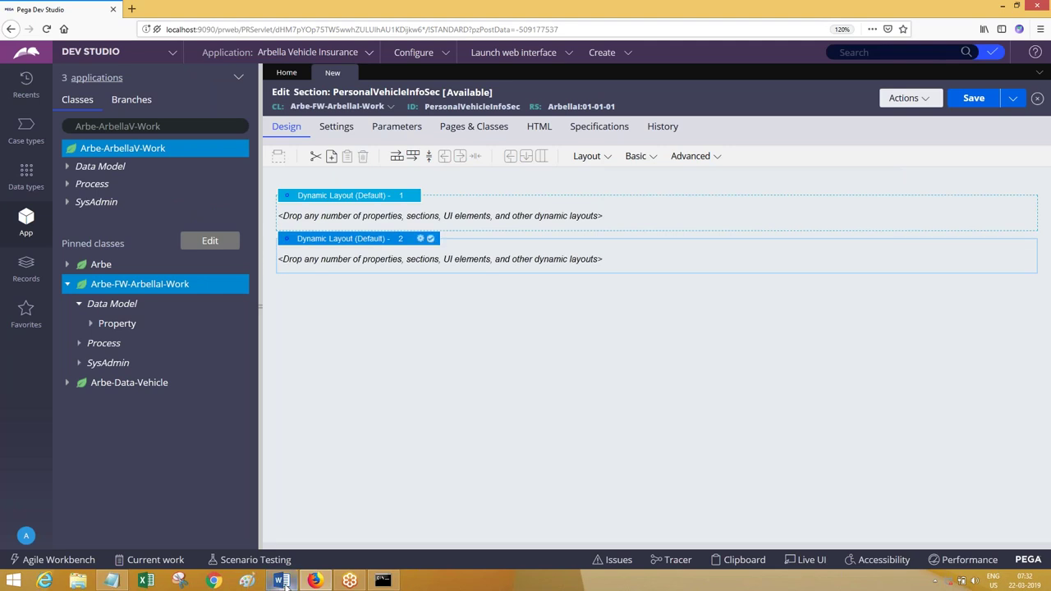
{"action": "left_click", "coordinate": [281, 581]}
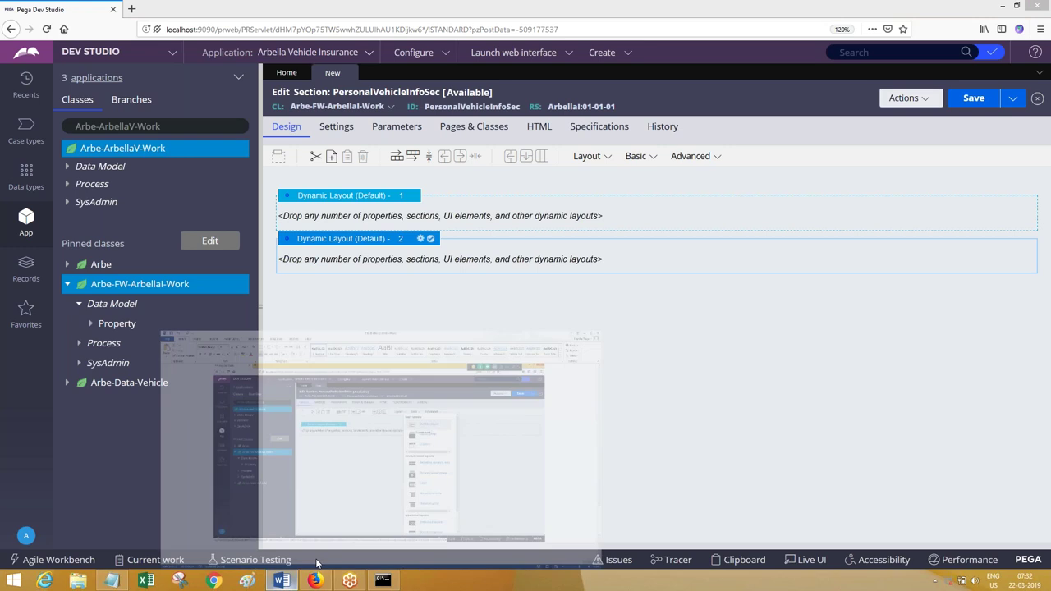
Step: Finish the note on dragging the dynamic layout outside the one above, then paste a Dev Studio screenshot
{"action": "key", "text": "BackSpace"}
{"action": "key", "text": "BackSpace"}
{"action": "type", "text": ", out s"}
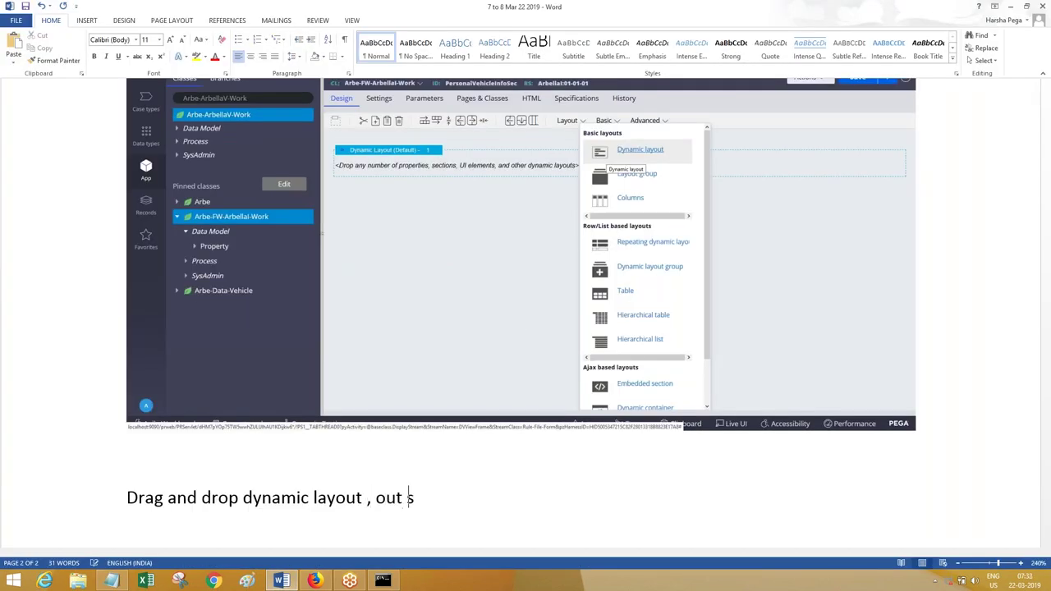
{"action": "type", "text": "ide of aboe layo"}
{"action": "type", "text": "ut"}
{"action": "key", "text": "Return"}
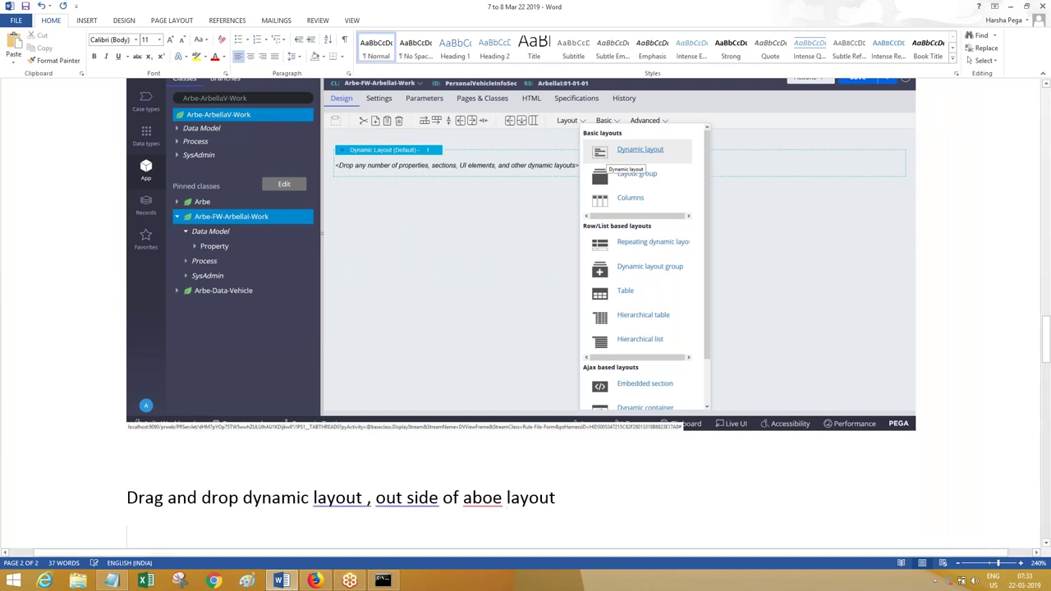
{"action": "scroll", "coordinate": [526, 312], "scroll_direction": "down", "scroll_amount": 5}
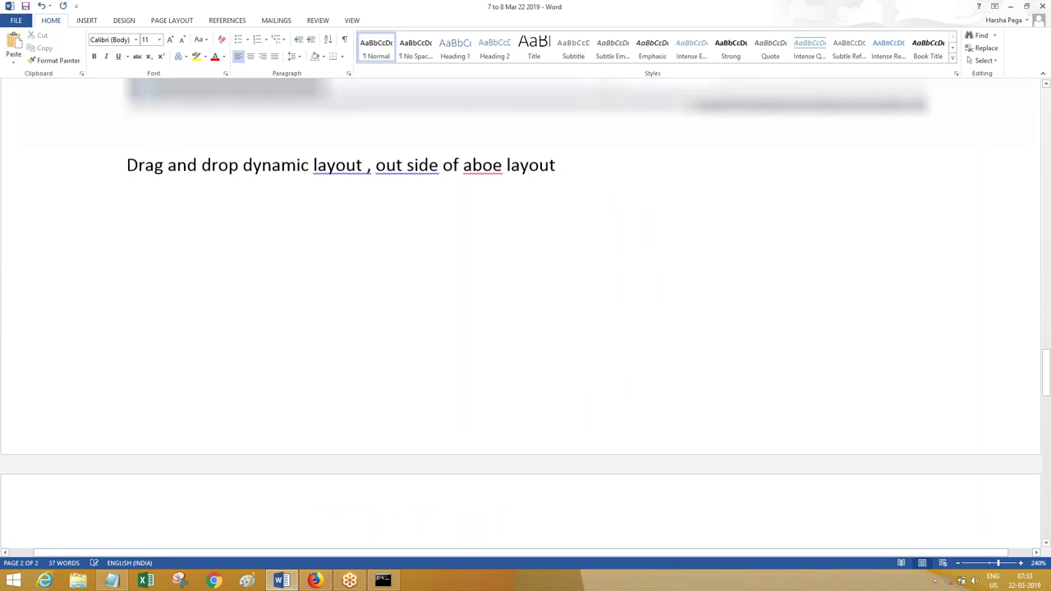
{"action": "key", "text": "ctrl+v"}
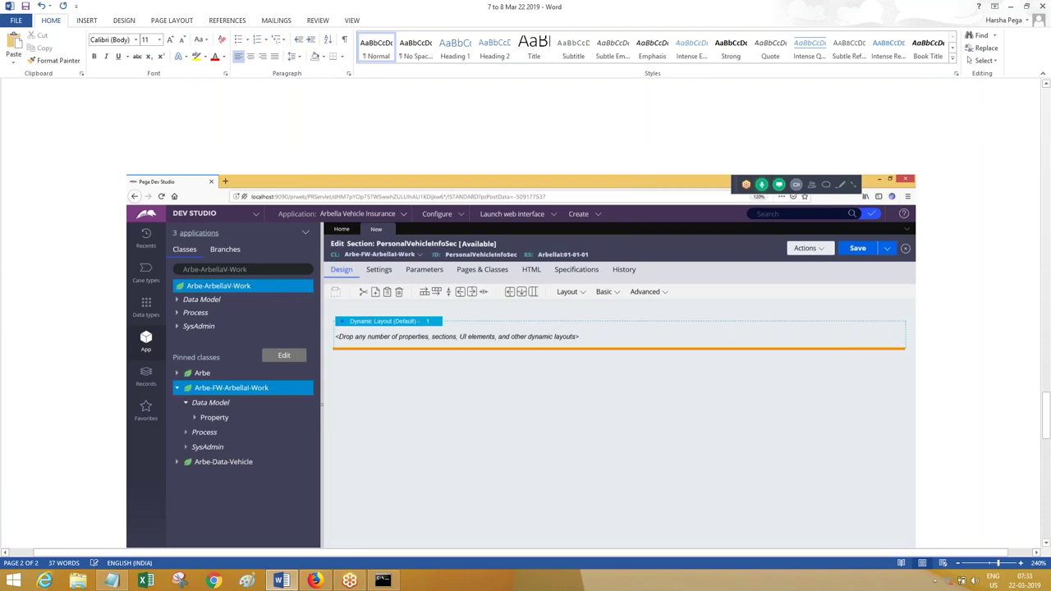
{"action": "scroll", "coordinate": [959, 417], "scroll_direction": "down", "scroll_amount": 3}
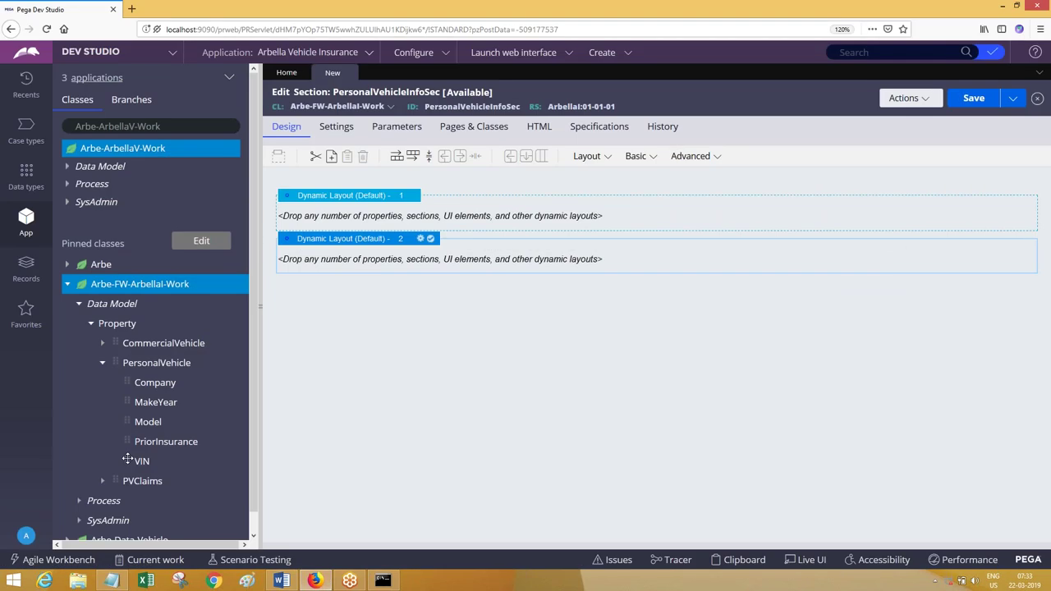
Step: Drag the PersonalVehicle VIN property into Dynamic Layout 1, then cancel the Pick or add Page and Class prompt
{"action": "left_click_drag", "start_coordinate": [127, 458], "coordinate": [528, 246]}
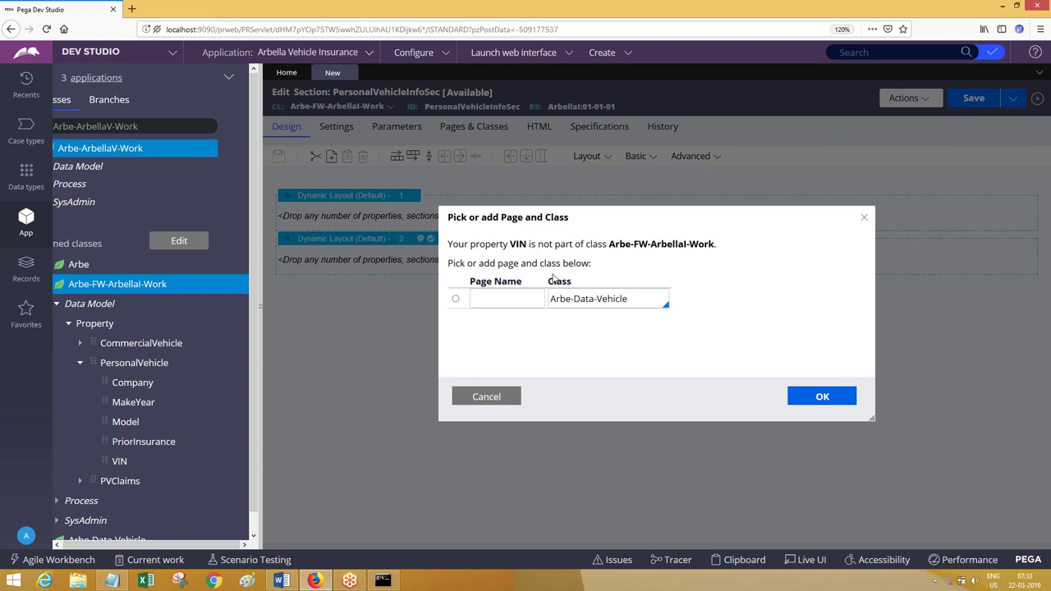
{"action": "left_click", "coordinate": [511, 301]}
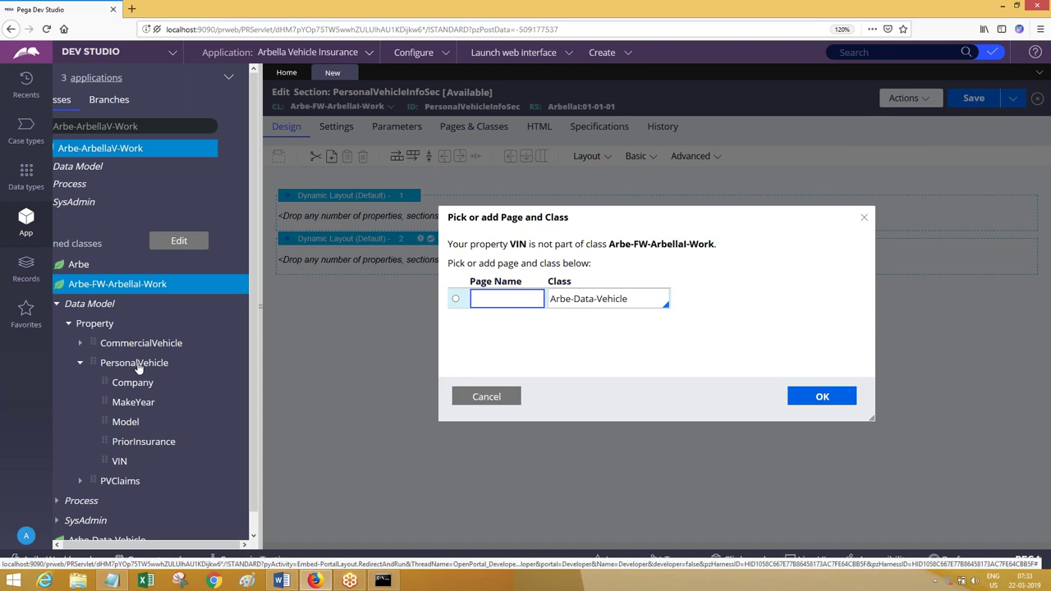
{"action": "left_click", "coordinate": [471, 404]}
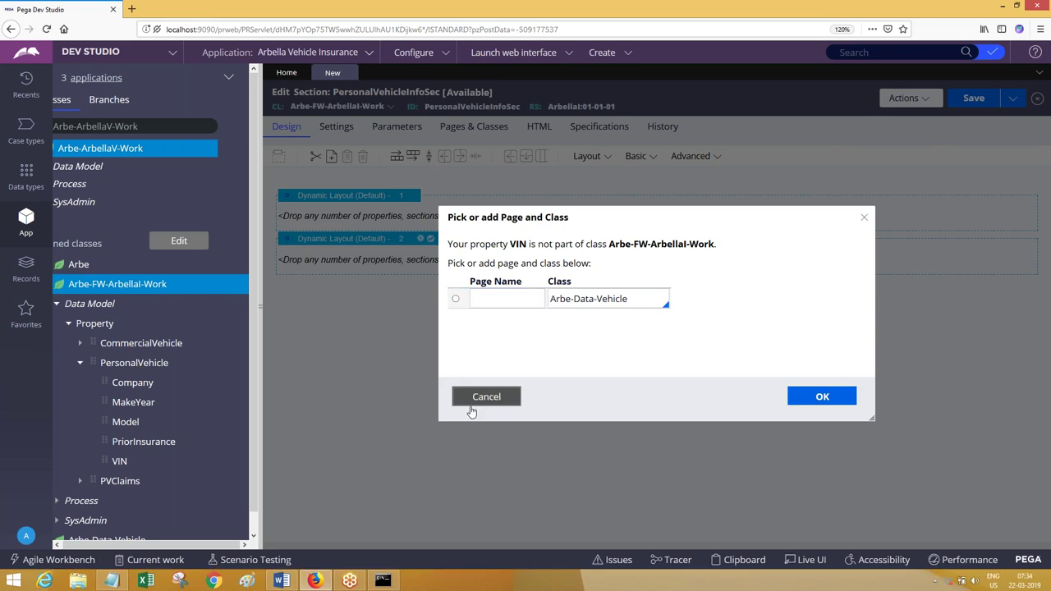
{"action": "left_click", "coordinate": [471, 408]}
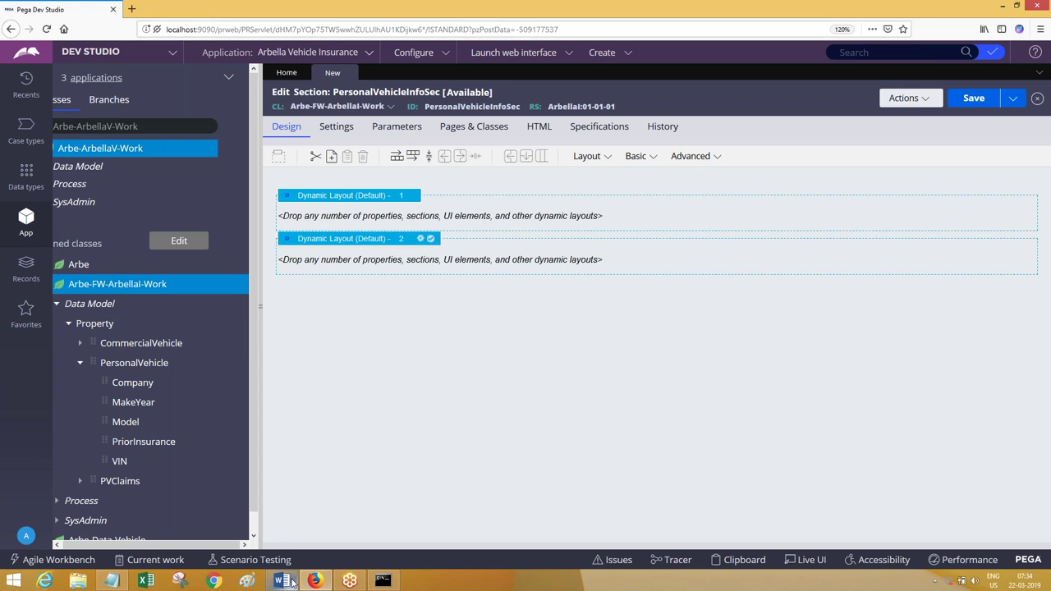
{"action": "left_click", "coordinate": [283, 580]}
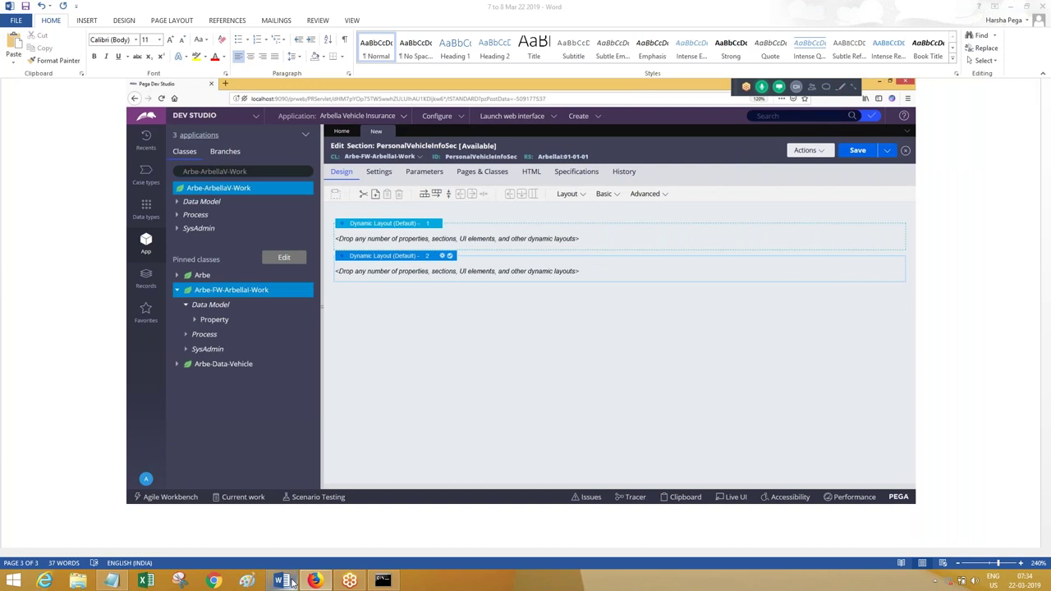
Step: End the line with 'into above layout follow below.' and add item '1. Get the empty controls added into layouts.'
{"action": "type", "text": "into above layout follow below."}
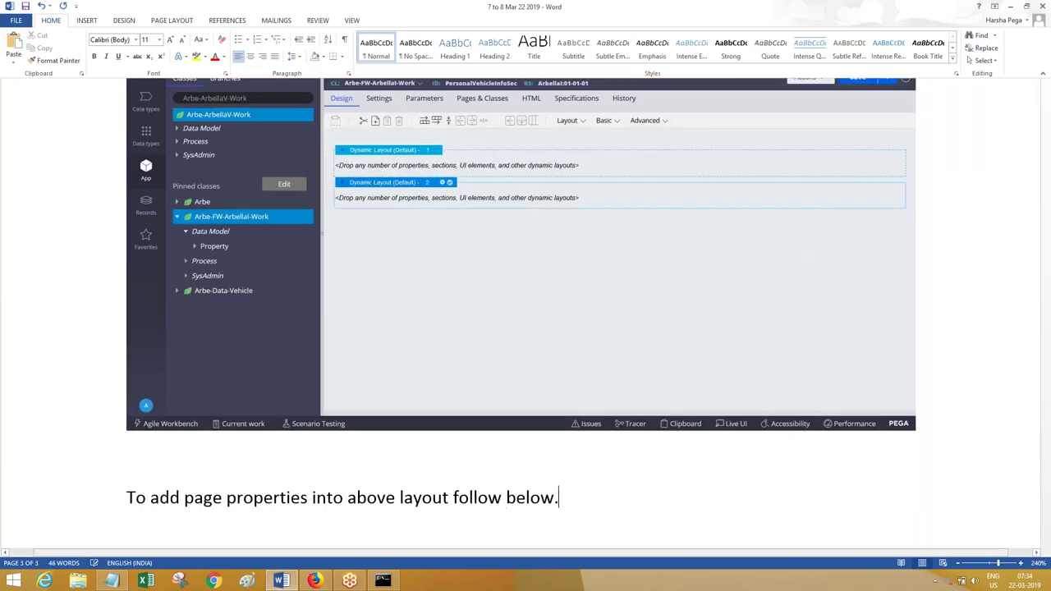
{"action": "key", "text": "Return"}
{"action": "type", "text": "1. Get the "}
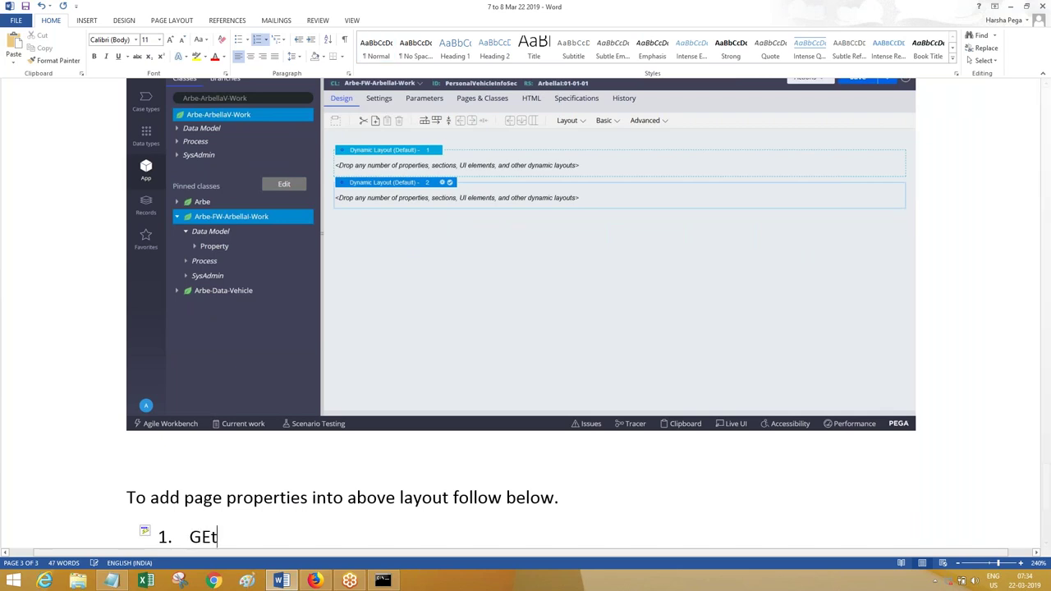
{"action": "type", "text": "empt"}
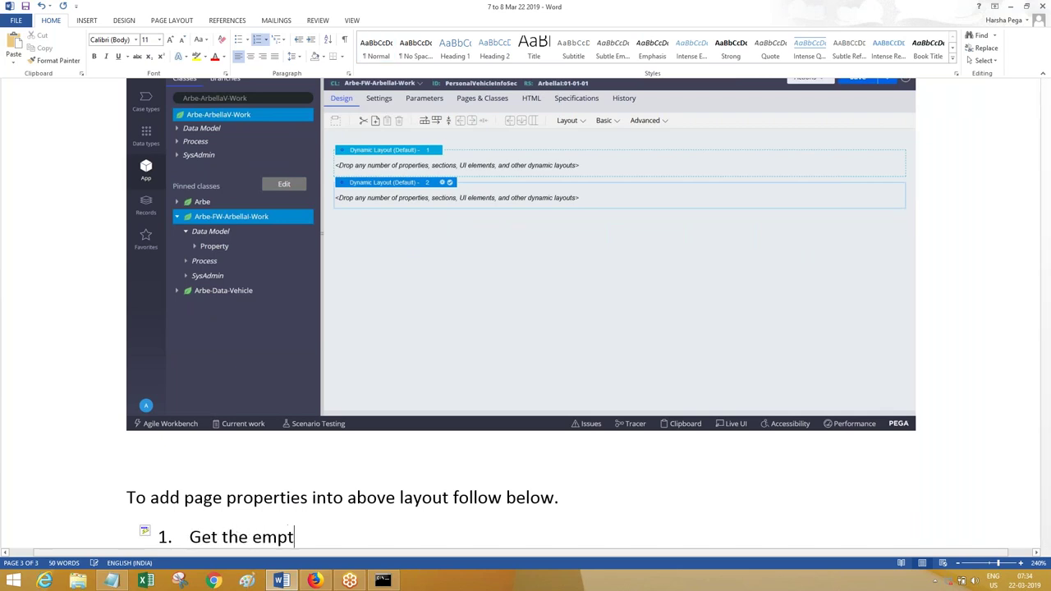
{"action": "type", "text": "y controls "}
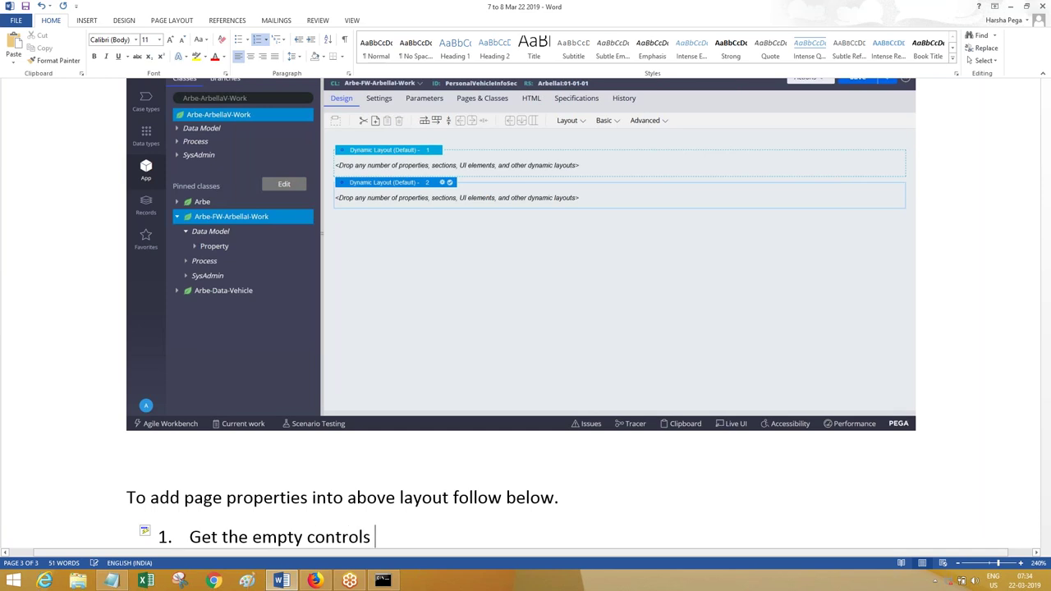
{"action": "type", "text": "added into"}
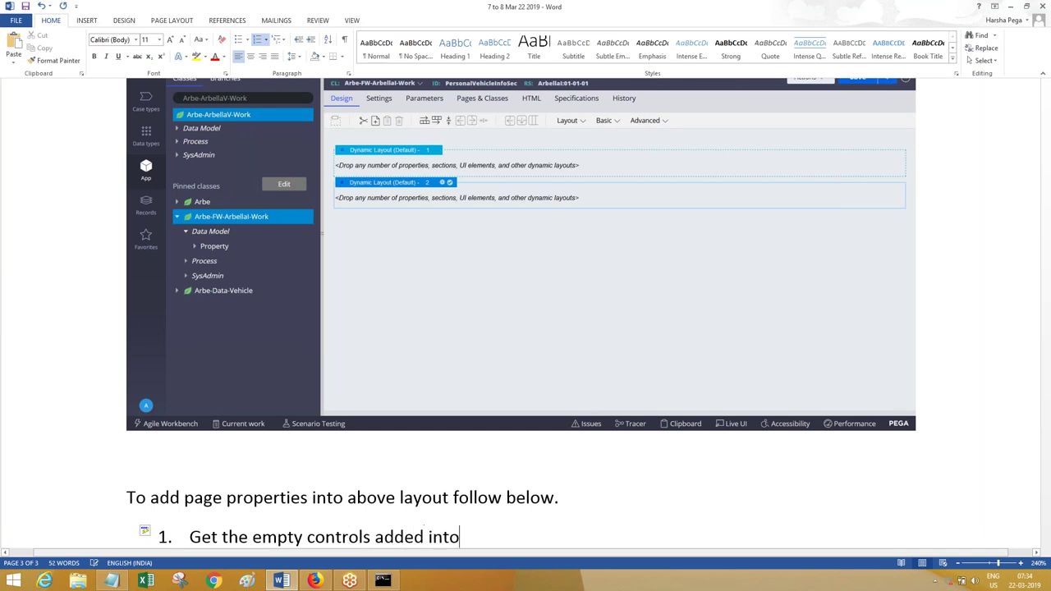
{"action": "type", "text": " layouts."}
{"action": "key", "text": "Return"}
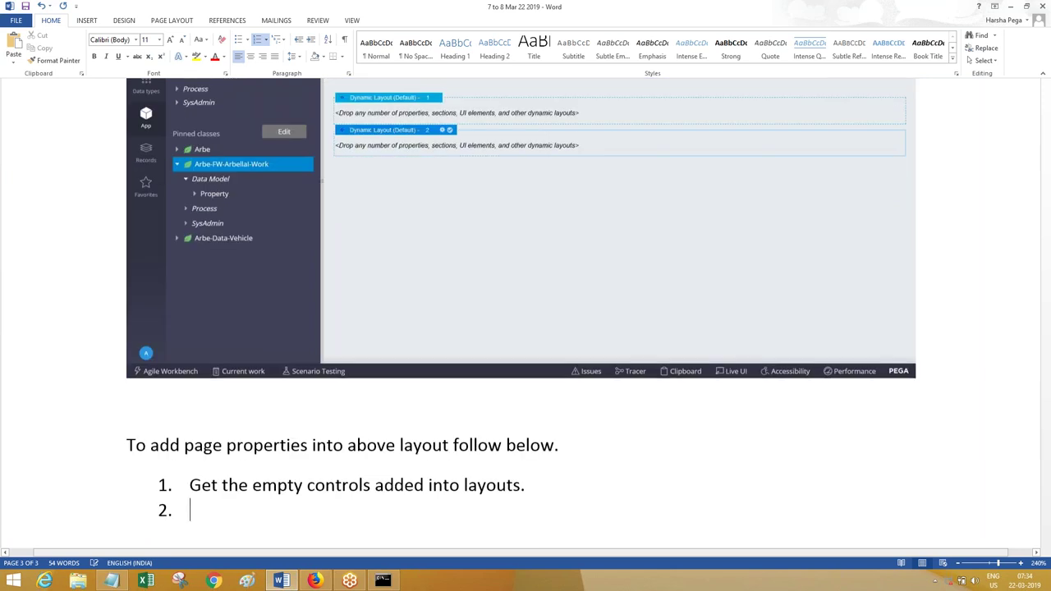
Step: Add item 2 'Map these controls back to page properties one after other', fixing the spelling, and end numbering
{"action": "type", "text": "Map these controls "}
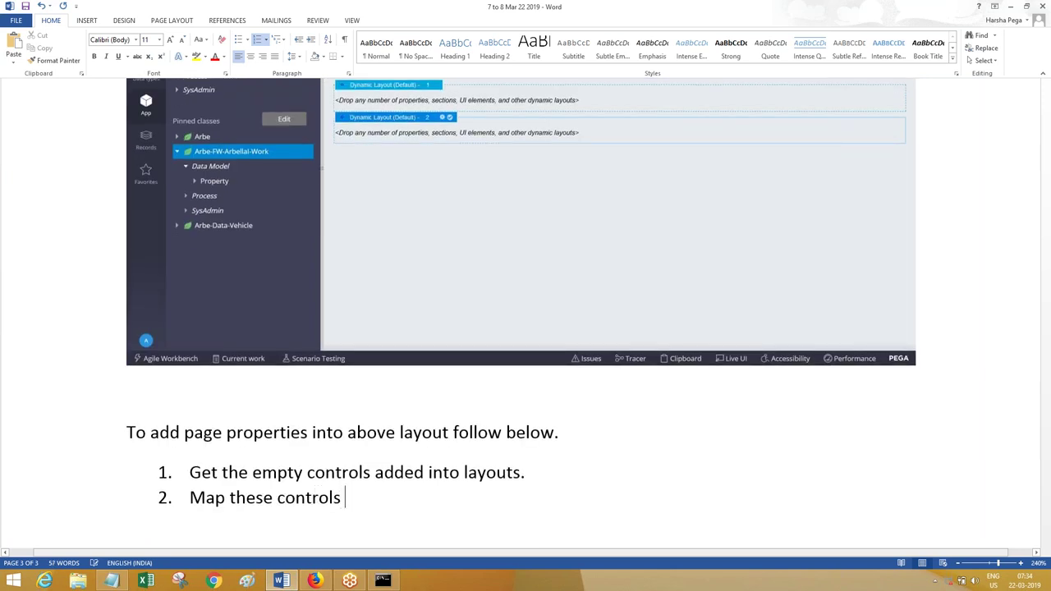
{"action": "type", "text": "back to page pro"}
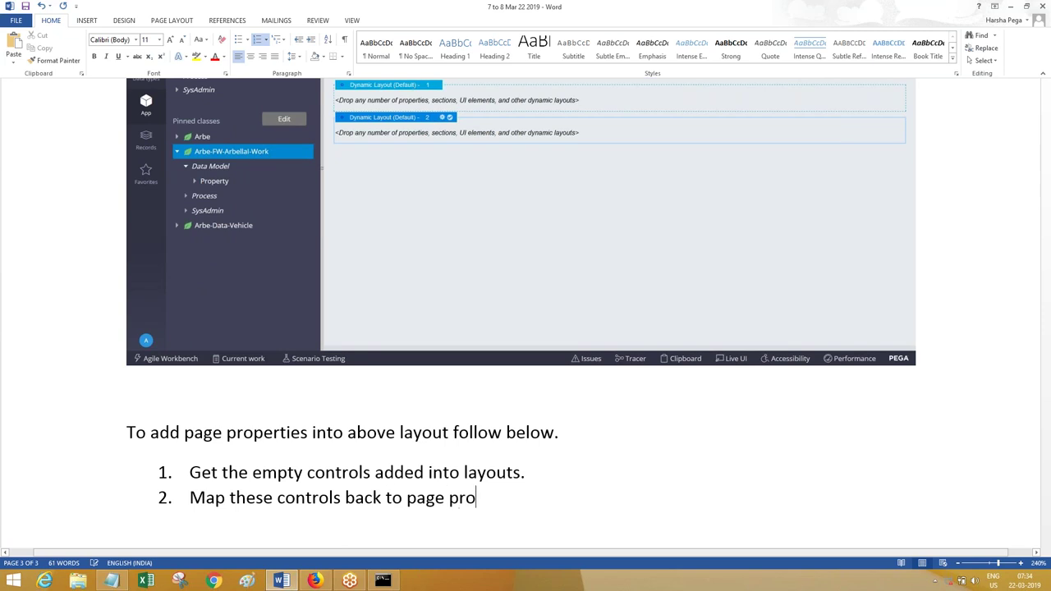
{"action": "type", "text": "eprties one after "}
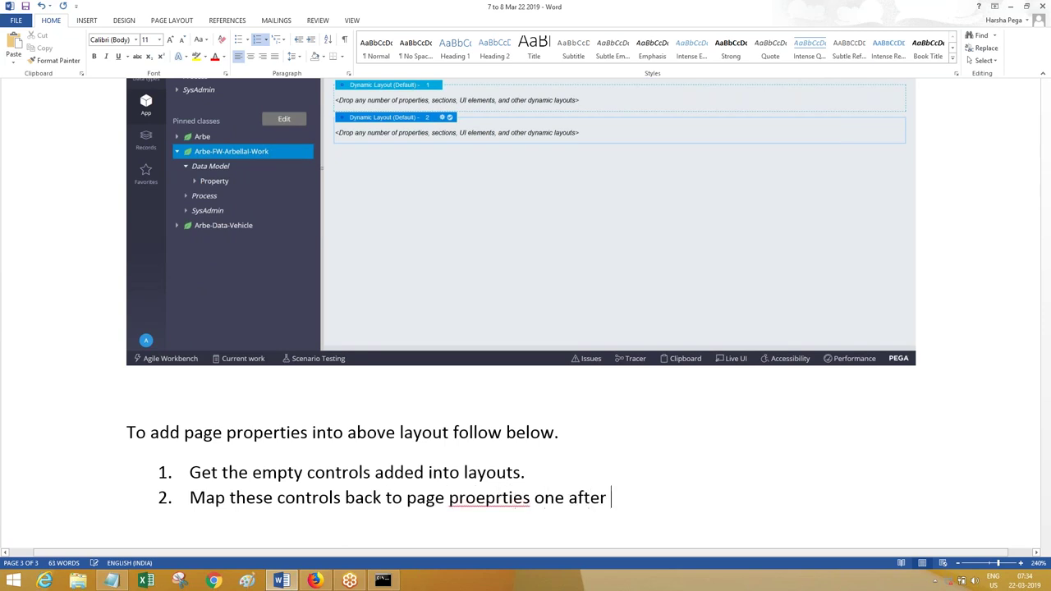
{"action": "type", "text": "other."}
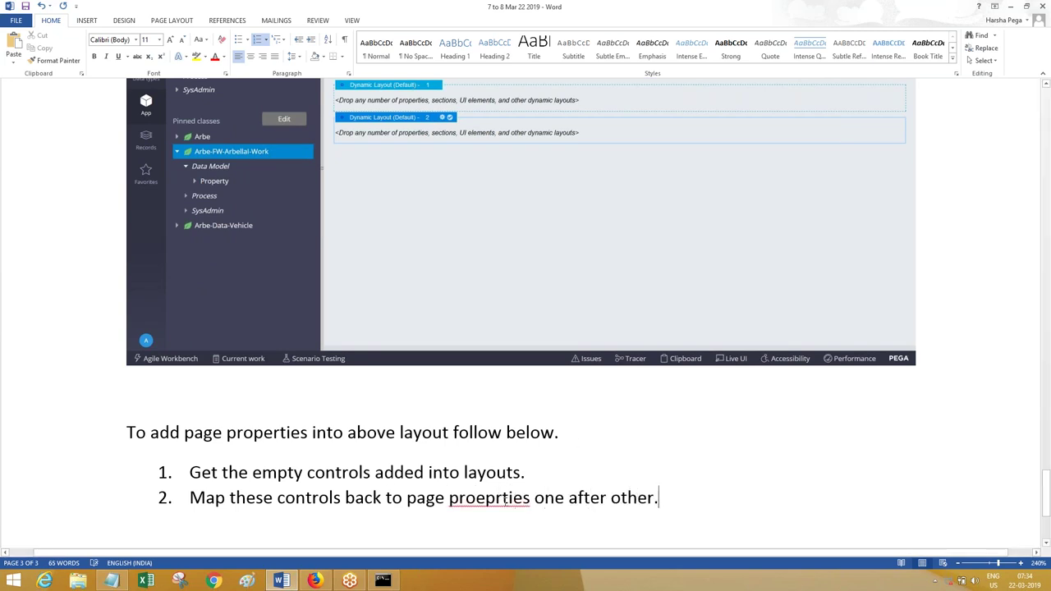
{"action": "left_click", "coordinate": [503, 497]}
{"action": "right_click", "coordinate": [529, 503]}
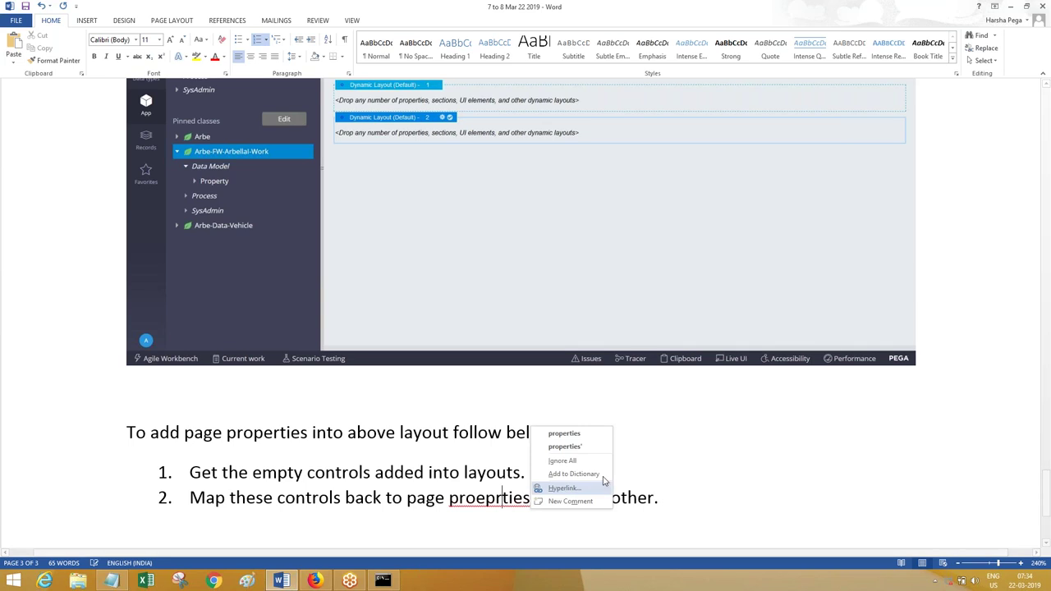
{"action": "left_click", "coordinate": [594, 435]}
{"action": "key", "text": "Return"}
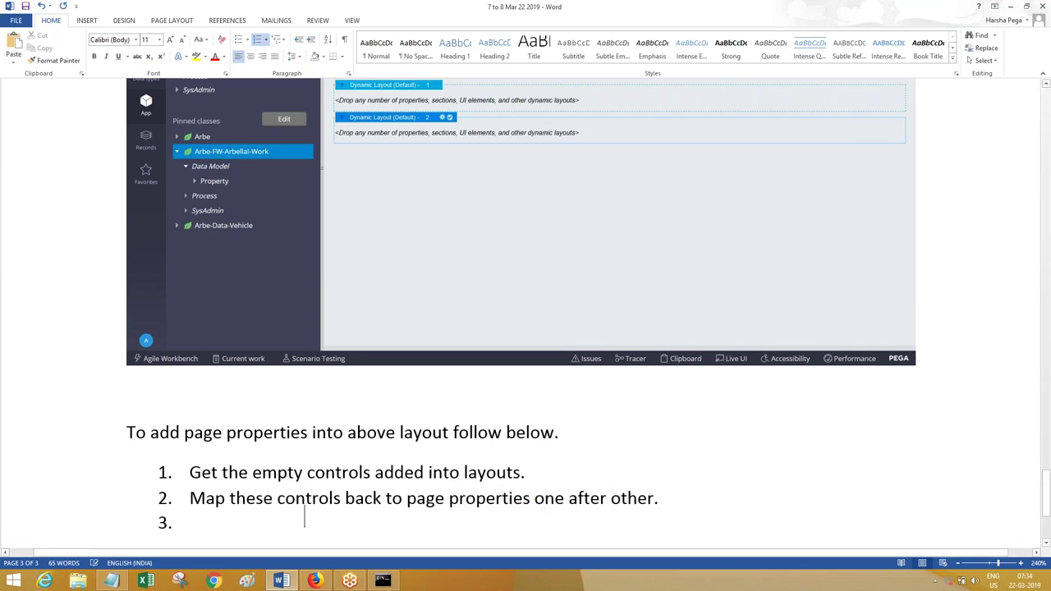
{"action": "key", "text": "BackSpace"}
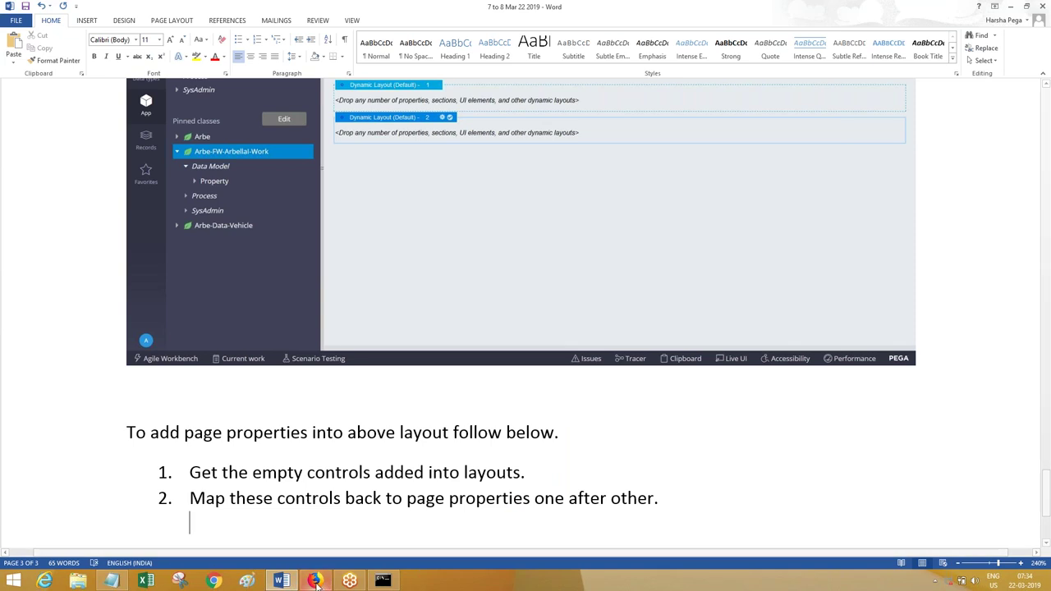
{"action": "left_click", "coordinate": [315, 581]}
Step: Show the Basic controls list in the section editor toolbar, then return to Word
{"action": "left_click", "coordinate": [638, 160]}
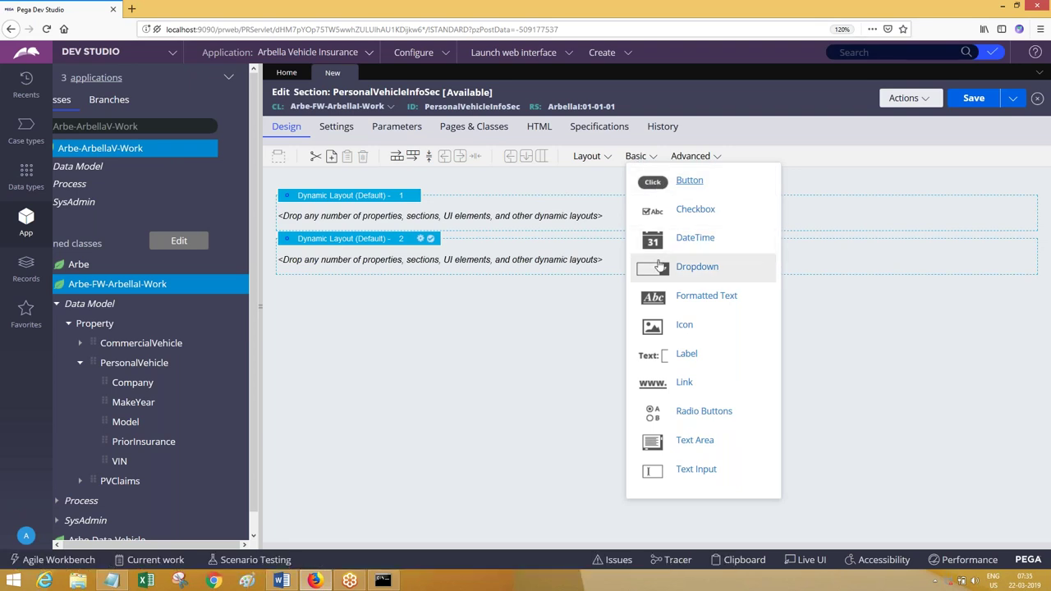
{"action": "key", "text": "alt+Tab"}
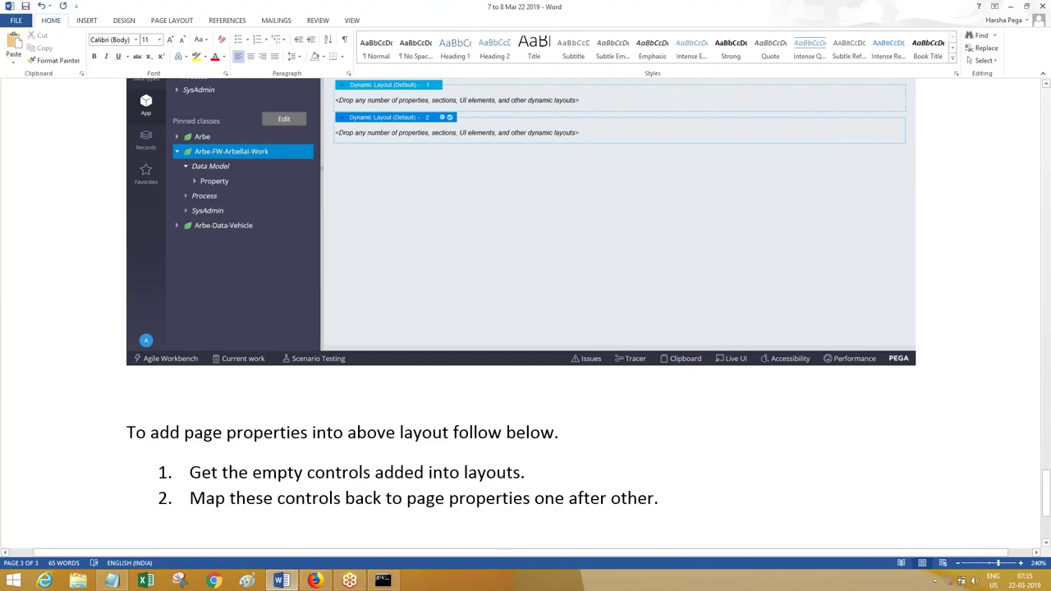
Step: Add the heading 'Mapping Personal vehicle Page Properties' below the numbered list
{"action": "key", "text": "Return"}
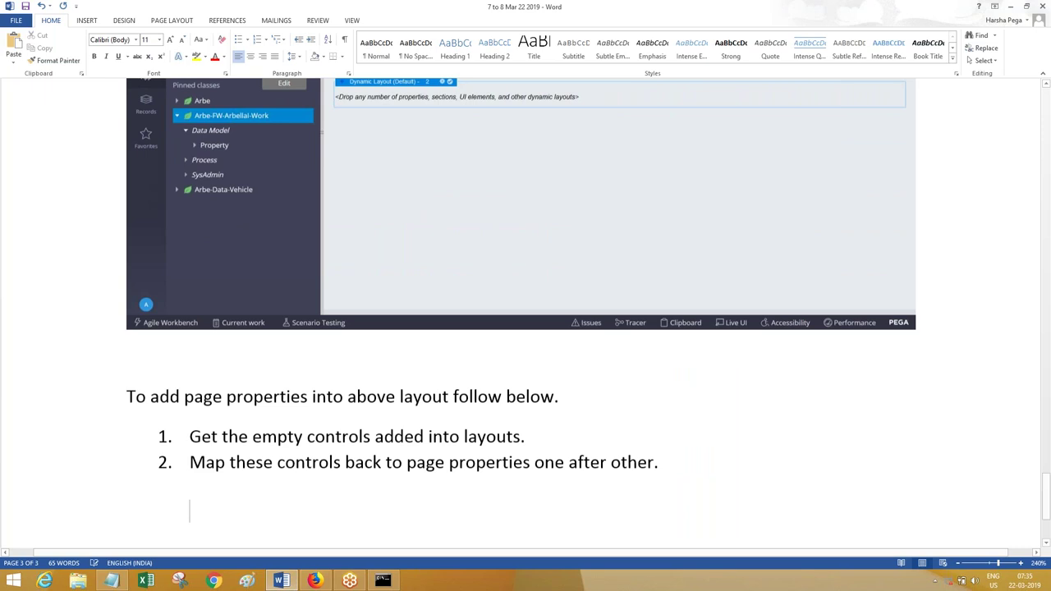
{"action": "key", "text": "Return"}
{"action": "key", "text": "BackSpace"}
{"action": "type", "text": "Mapping Personla"}
{"action": "key", "text": "BackSpace"}
{"action": "key", "text": "BackSpace"}
{"action": "type", "text": "al vehicle Page Proeprt"}
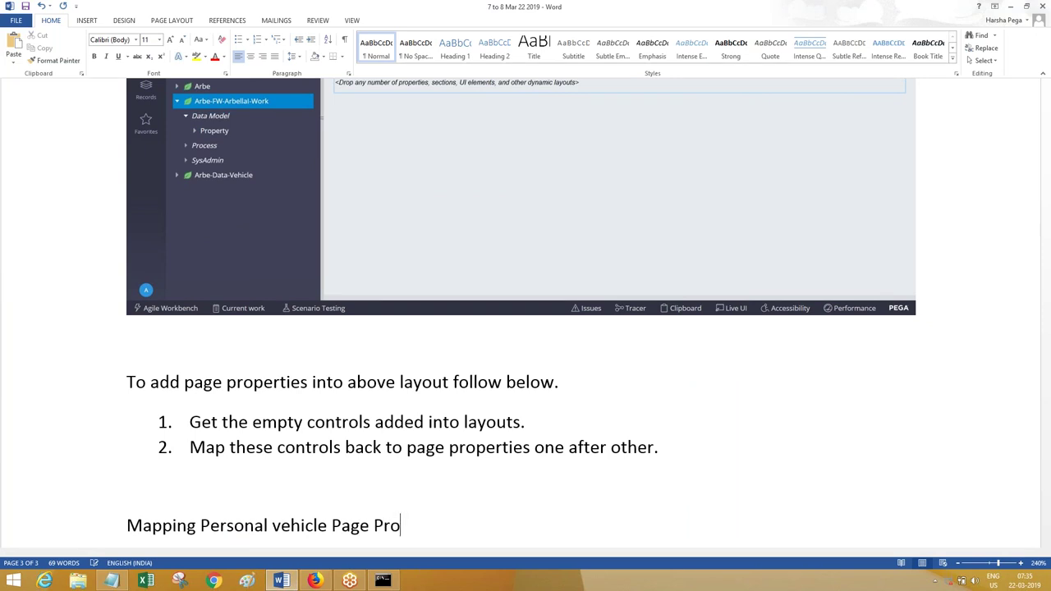
{"action": "key", "text": "BackSpace"}
{"action": "key", "text": "BackSpace"}
{"action": "key", "text": "BackSpace"}
{"action": "key", "text": "BackSpace"}
{"action": "type", "text": "perties"}
{"action": "key", "text": "Return"}
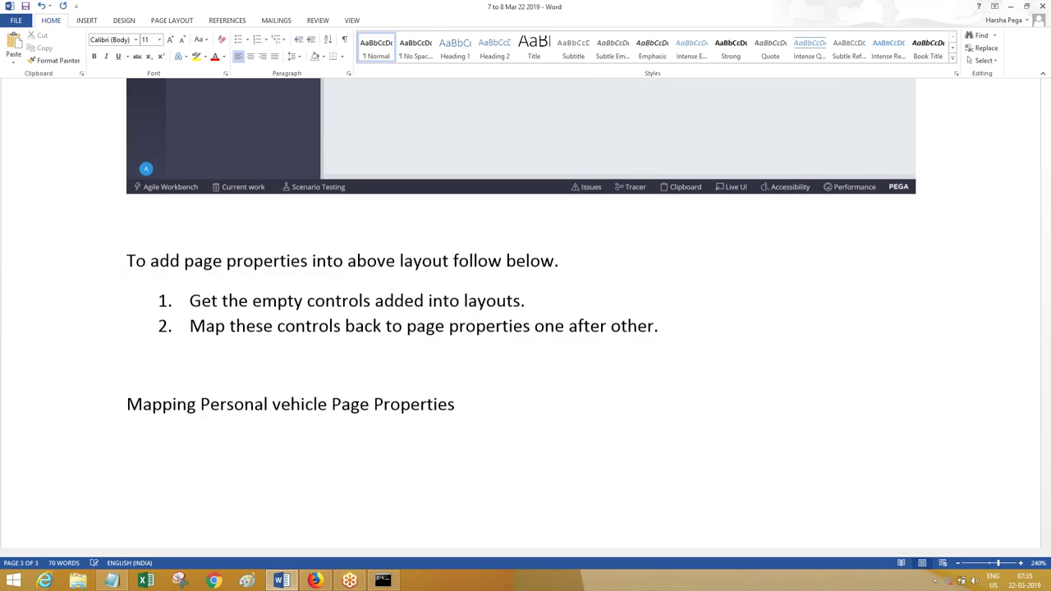
Step: On a new page, paste the Dev Studio screenshot captioned 'Drag and drop required controls inside the layout'
{"action": "key", "text": "Return"}
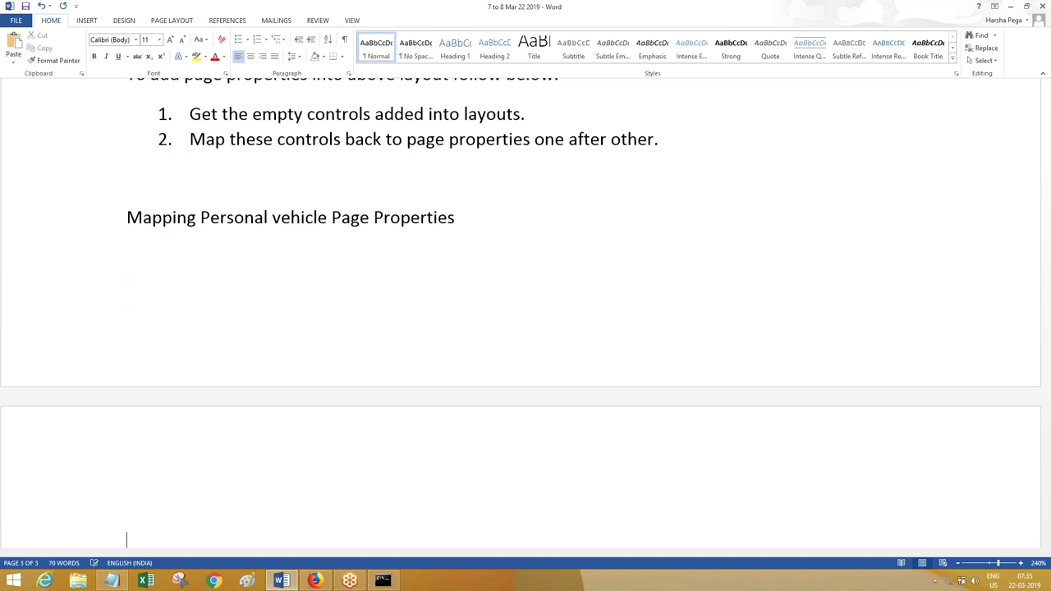
{"action": "key", "text": "ctrl+v"}
{"action": "key", "text": "Return"}
{"action": "type", "text": "Drag and drop required controls inside the layout"}
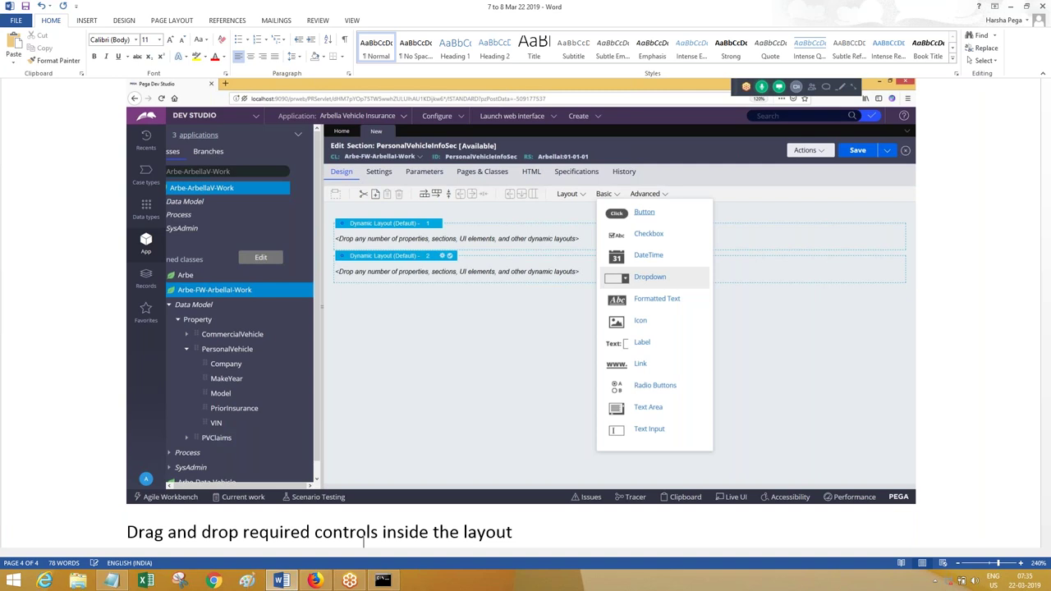
{"action": "key", "text": "Return"}
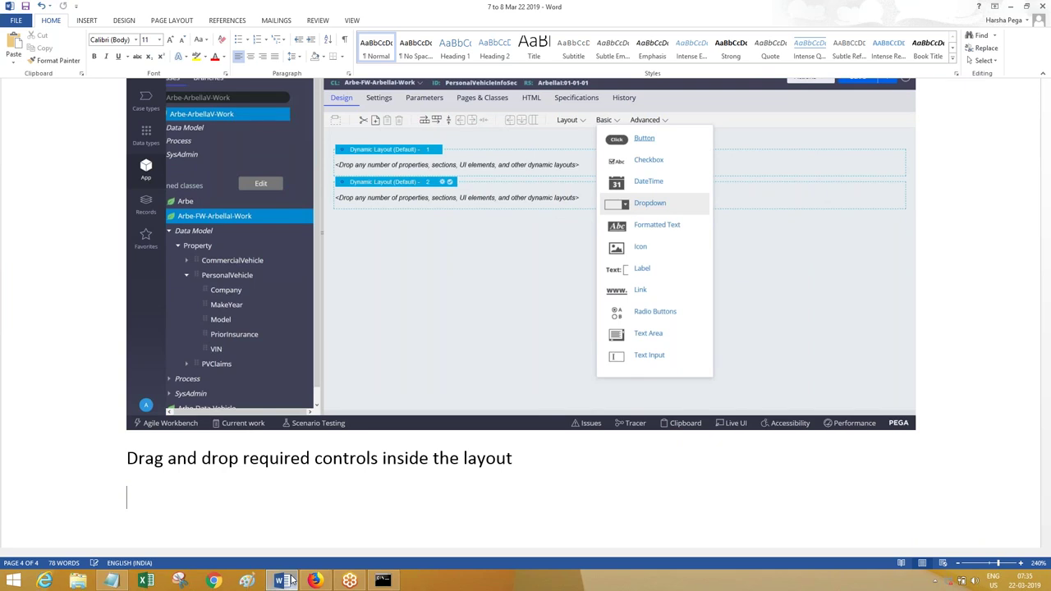
Step: In Dev Studio, copy the second Text Input control and paste another into the layout
{"action": "left_click", "coordinate": [315, 581]}
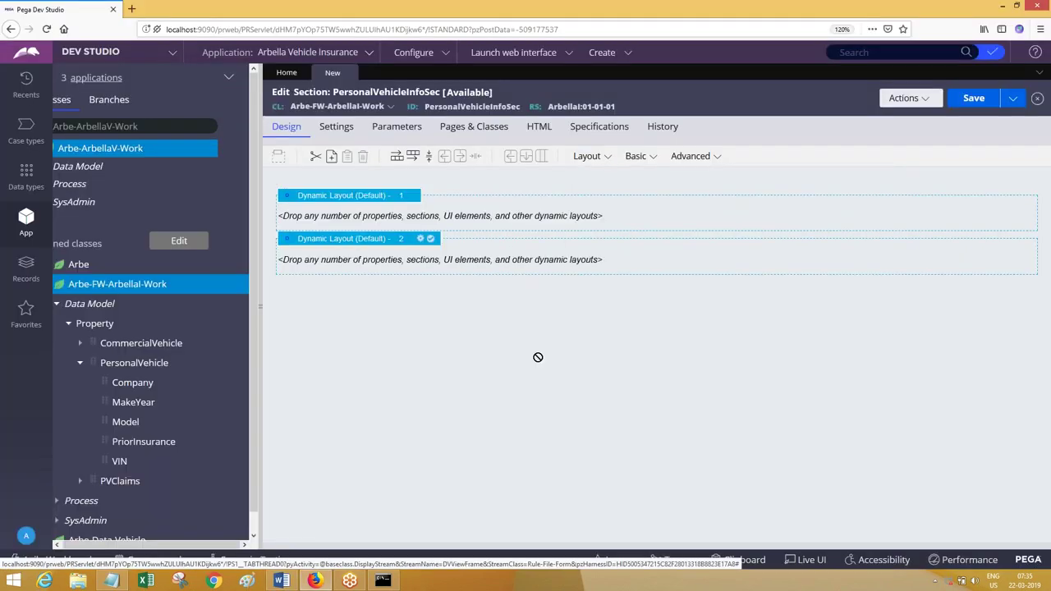
{"action": "right_click", "coordinate": [473, 267]}
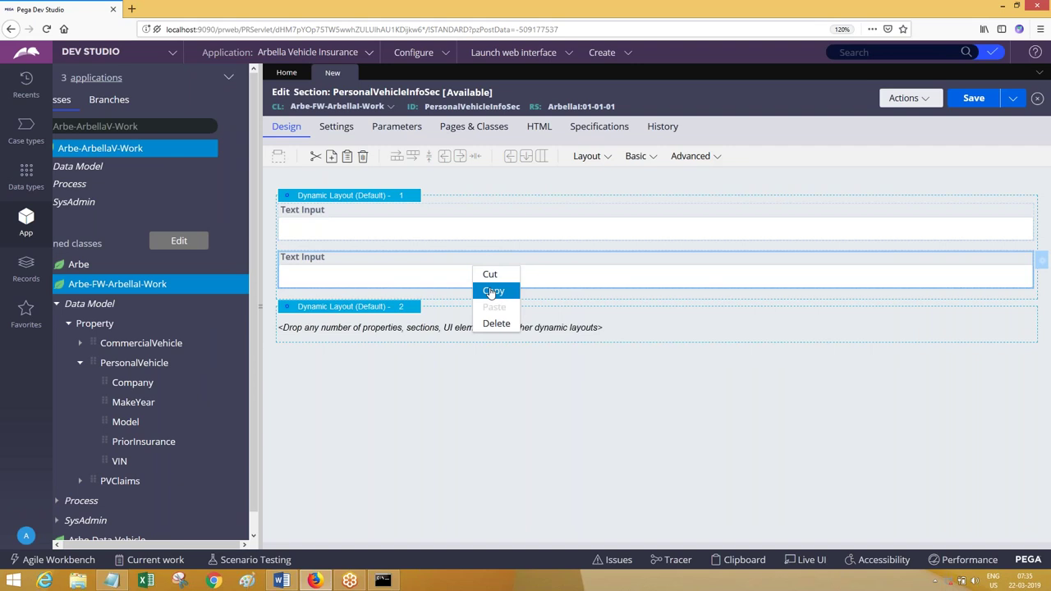
{"action": "left_click", "coordinate": [474, 309]}
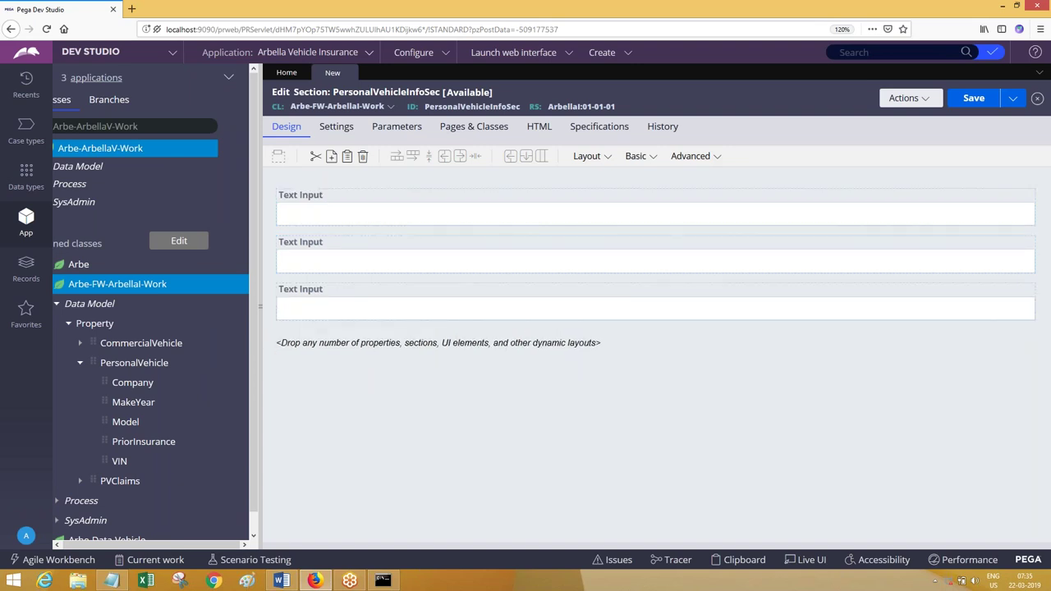
Step: Paste a fourth Text Input and add a Radio Buttons control at the end of Dynamic Layout 1
{"action": "right_click", "coordinate": [411, 275]}
{"action": "left_click", "coordinate": [428, 313]}
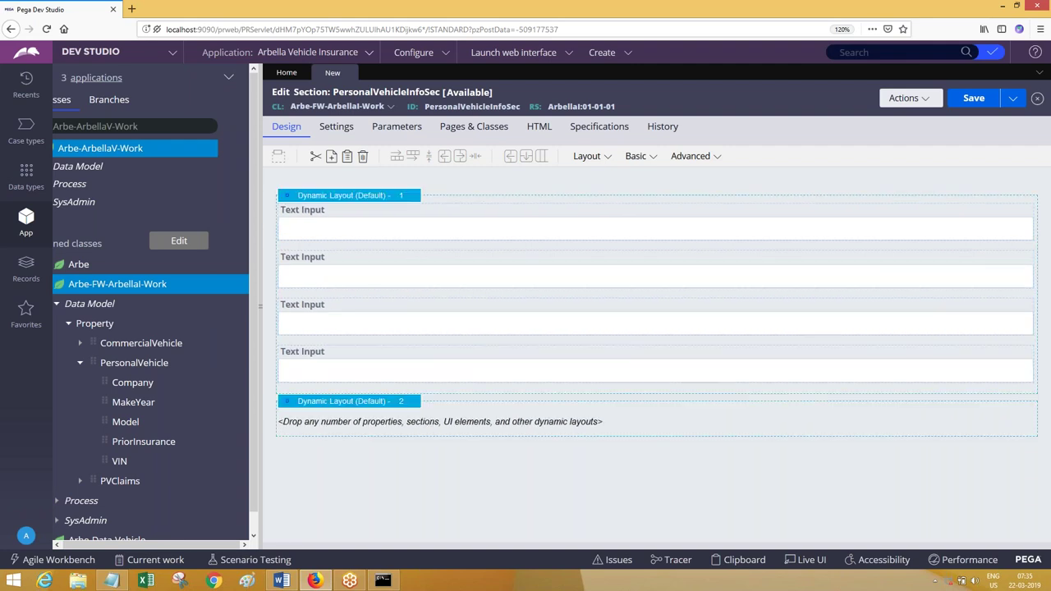
{"action": "left_click", "coordinate": [635, 156]}
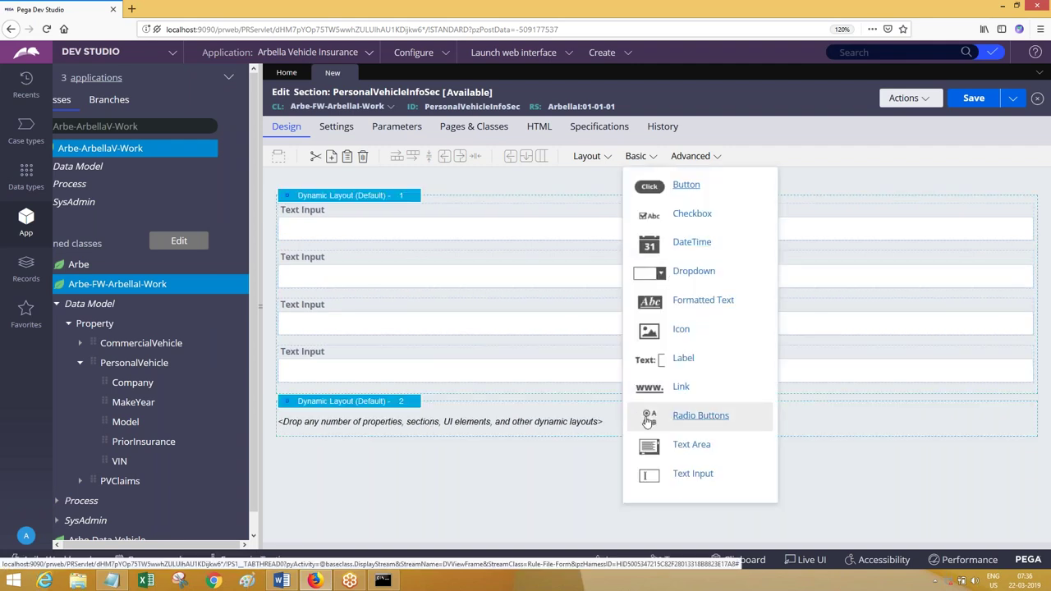
{"action": "left_click", "coordinate": [680, 408]}
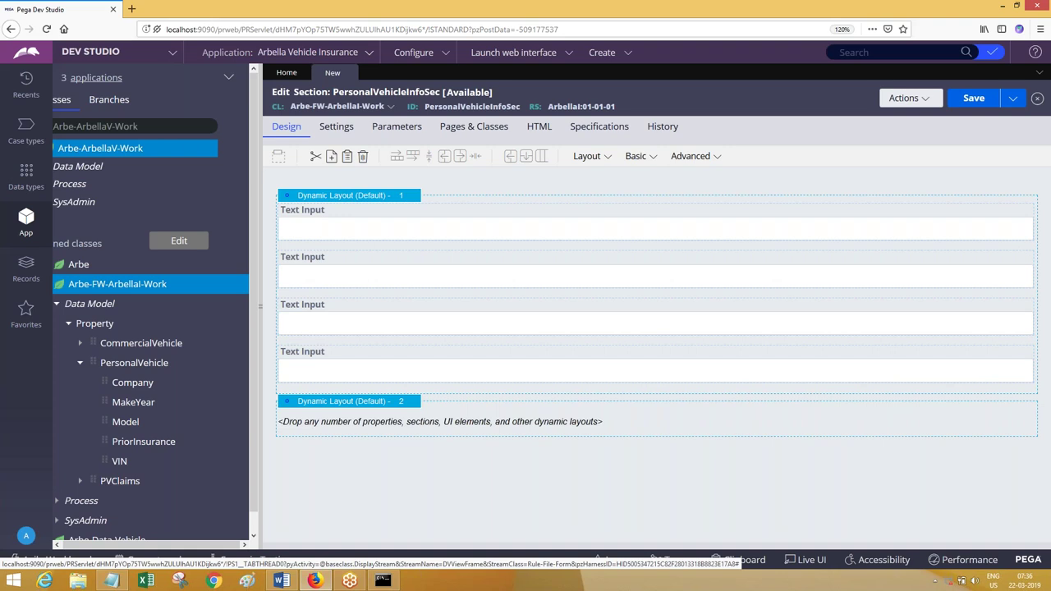
{"action": "left_click", "coordinate": [655, 400]}
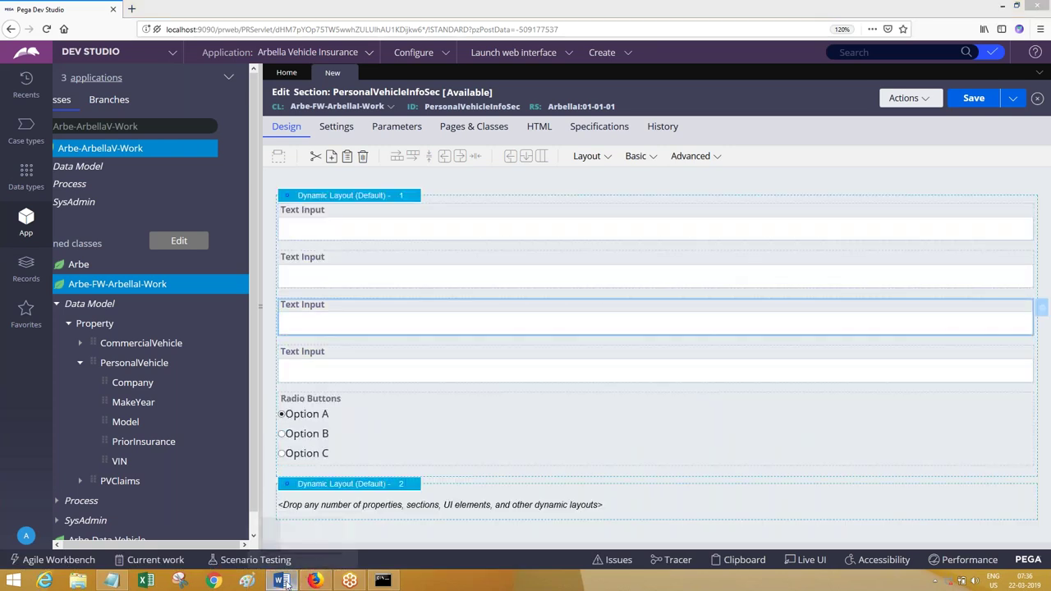
{"action": "mouse_move", "coordinate": [285, 583]}
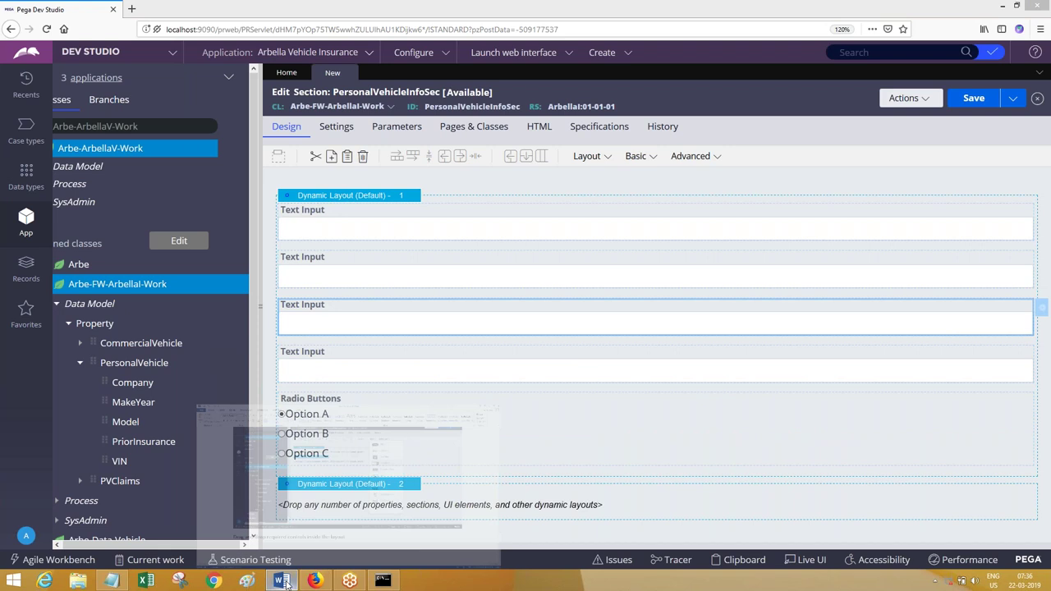
{"action": "left_click", "coordinate": [282, 581]}
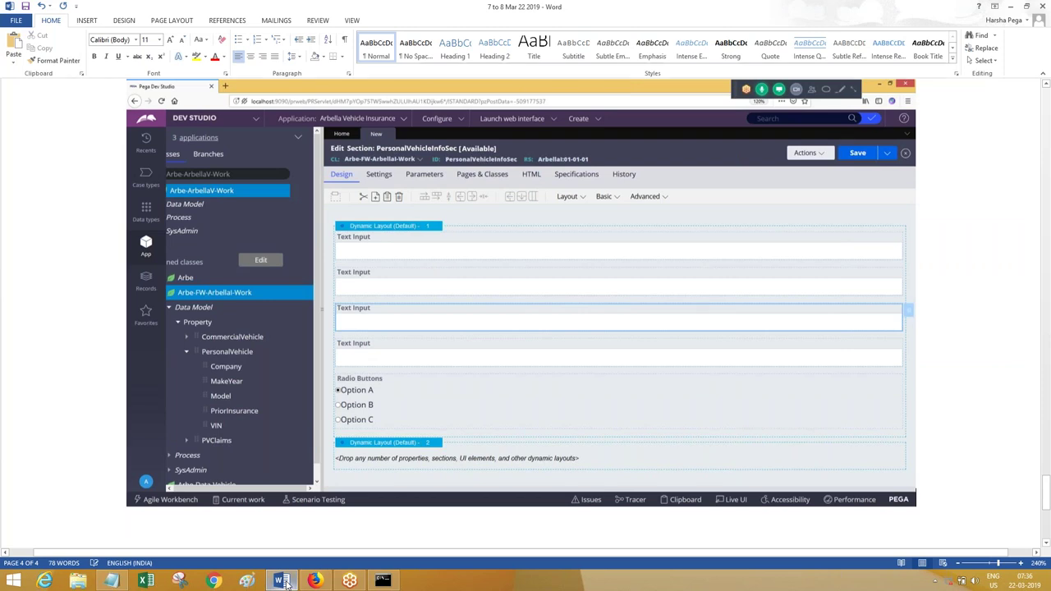
Step: Type 'Double click on control and map back to personal vehicle page properties.' under the screenshot
{"action": "type", "text": "Double click on control and map back to personal vehicl"}
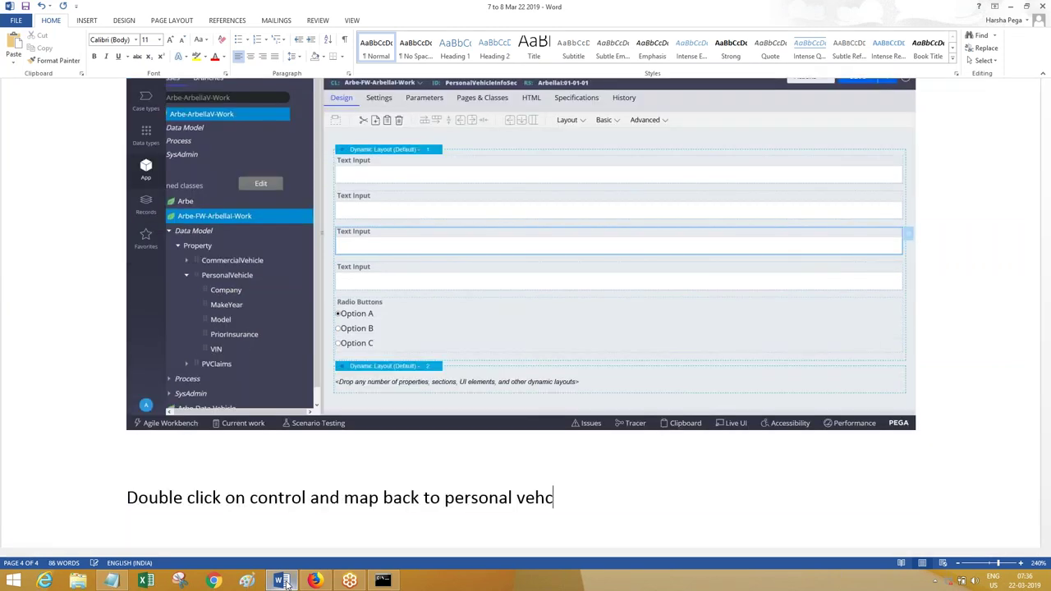
{"action": "type", "text": "e page properties."}
{"action": "key", "text": "Return"}
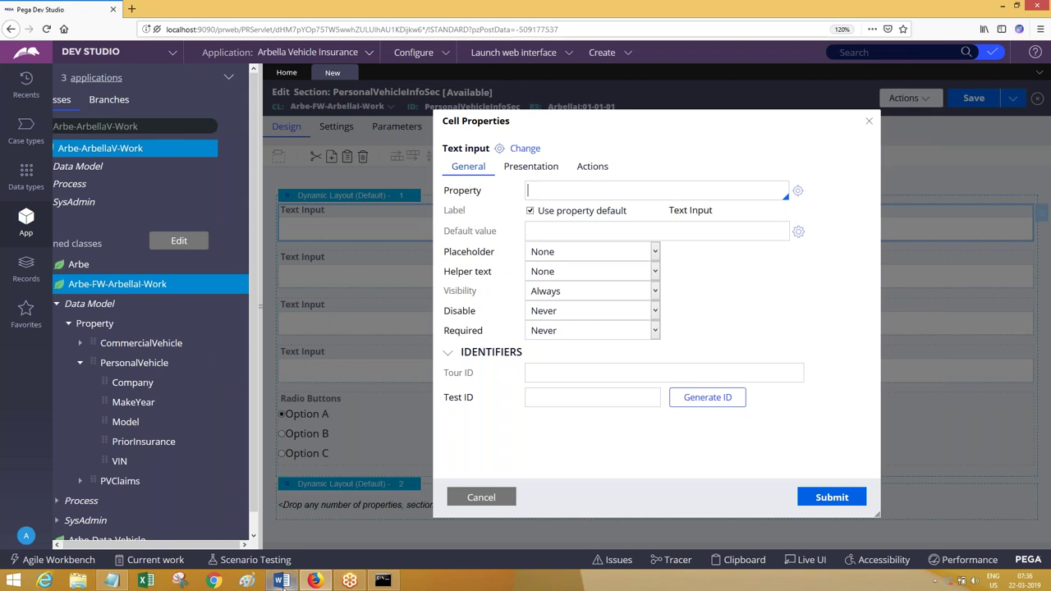
Step: Set the first Text Input's Cell Properties Property to .PersonalVehicle.Company, labelling it Company
{"action": "mouse_move", "coordinate": [280, 581]}
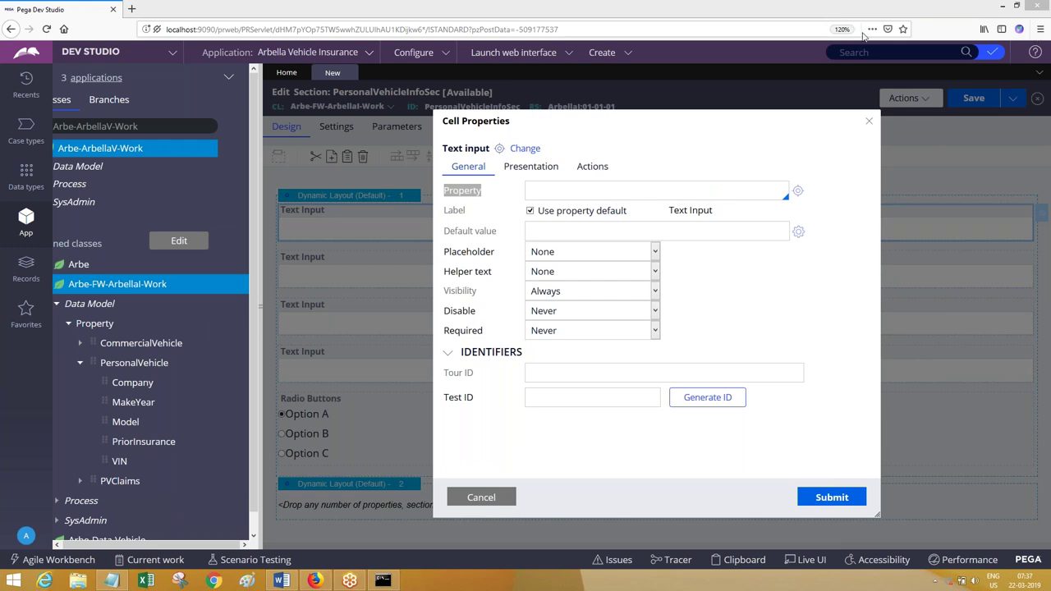
{"action": "left_click", "coordinate": [544, 191]}
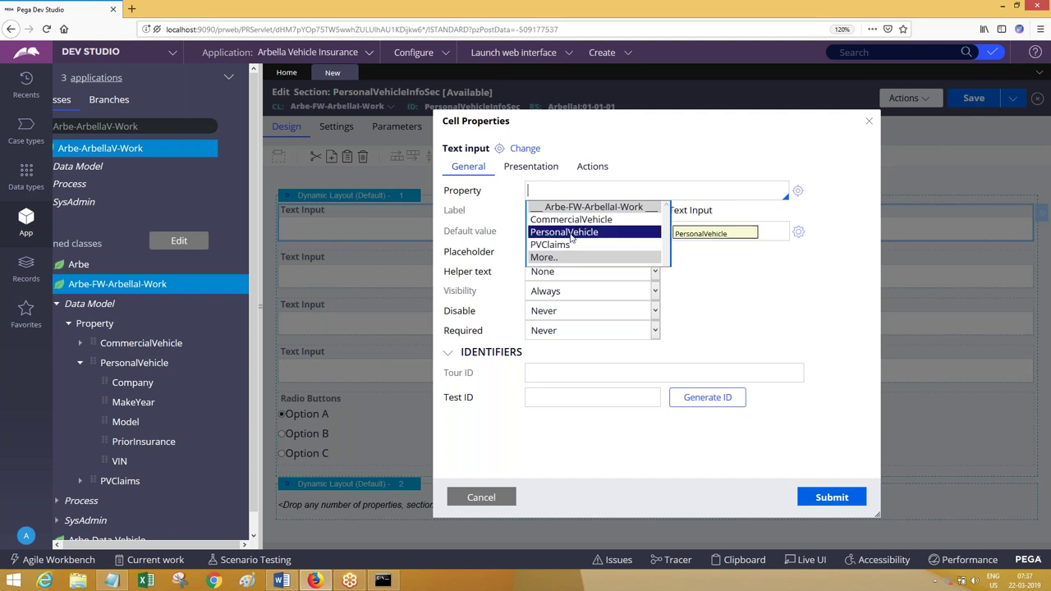
{"action": "key", "text": "Escape"}
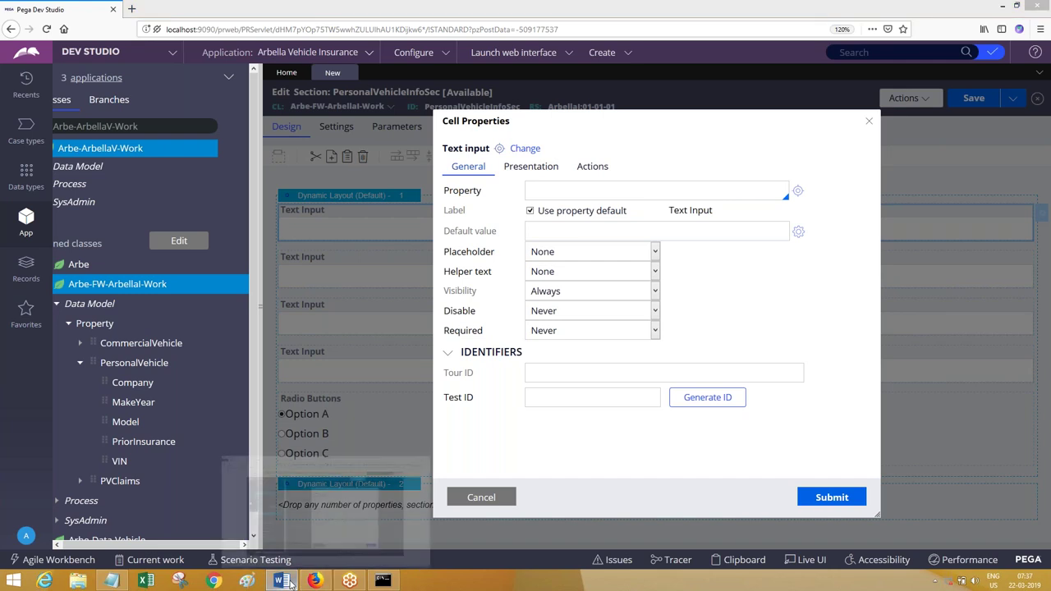
{"action": "type", "text": ".PersonalVehicle"}
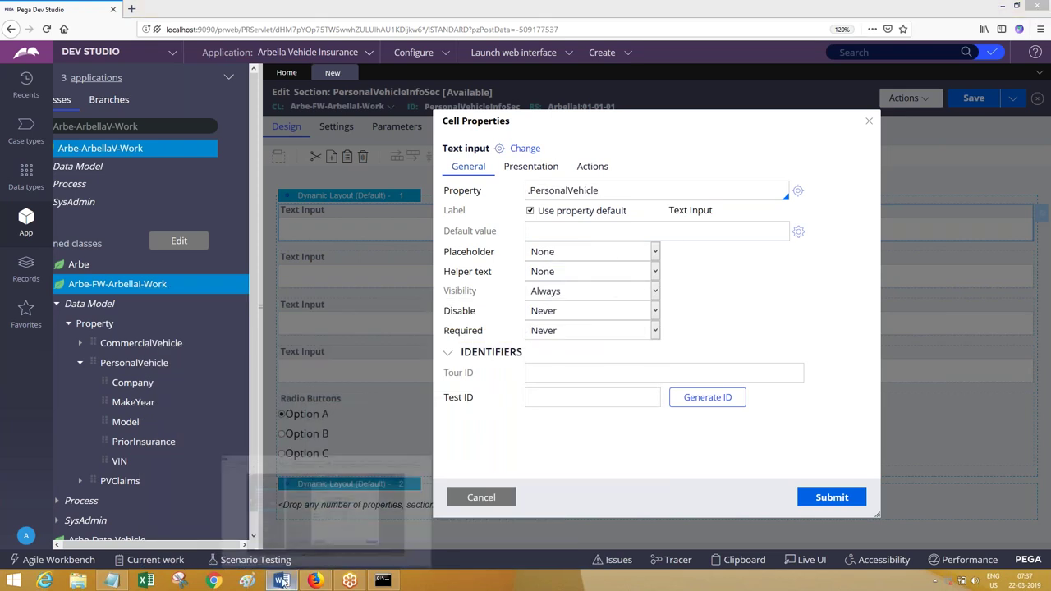
{"action": "type", "text": "."}
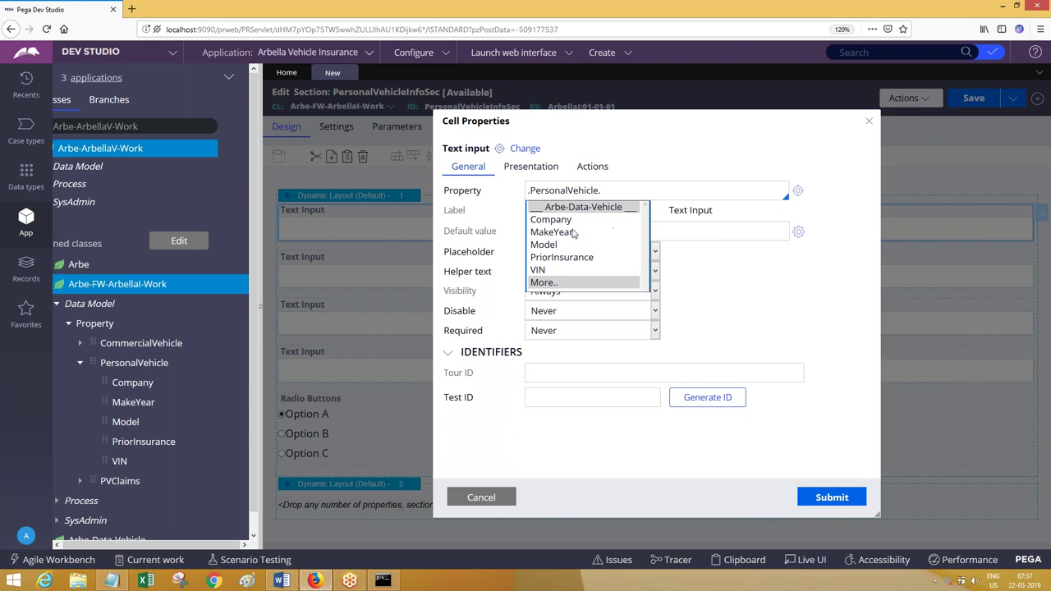
{"action": "key", "text": "Escape"}
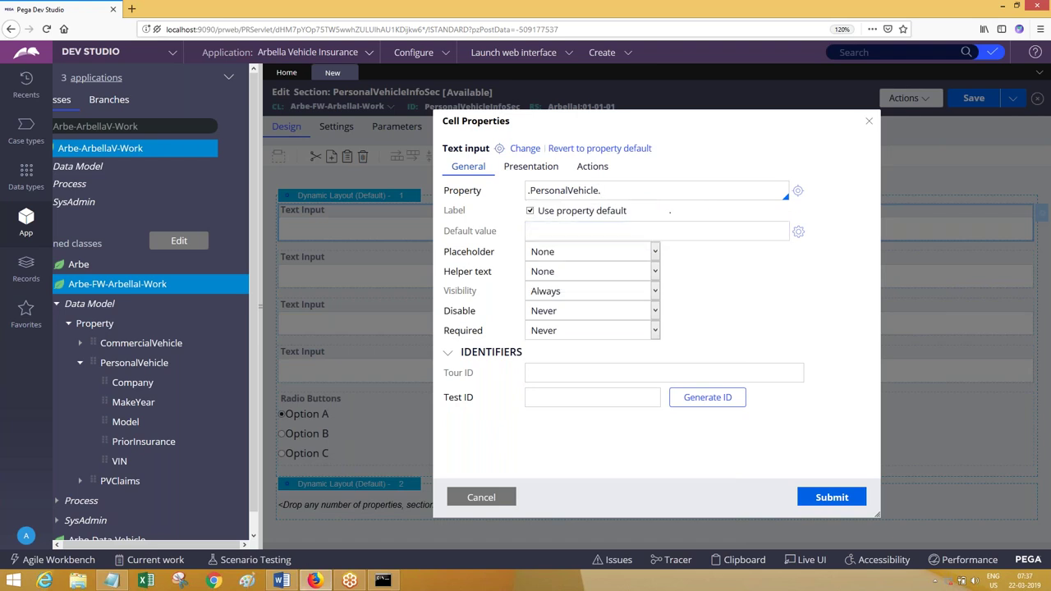
{"action": "left_click", "coordinate": [281, 582]}
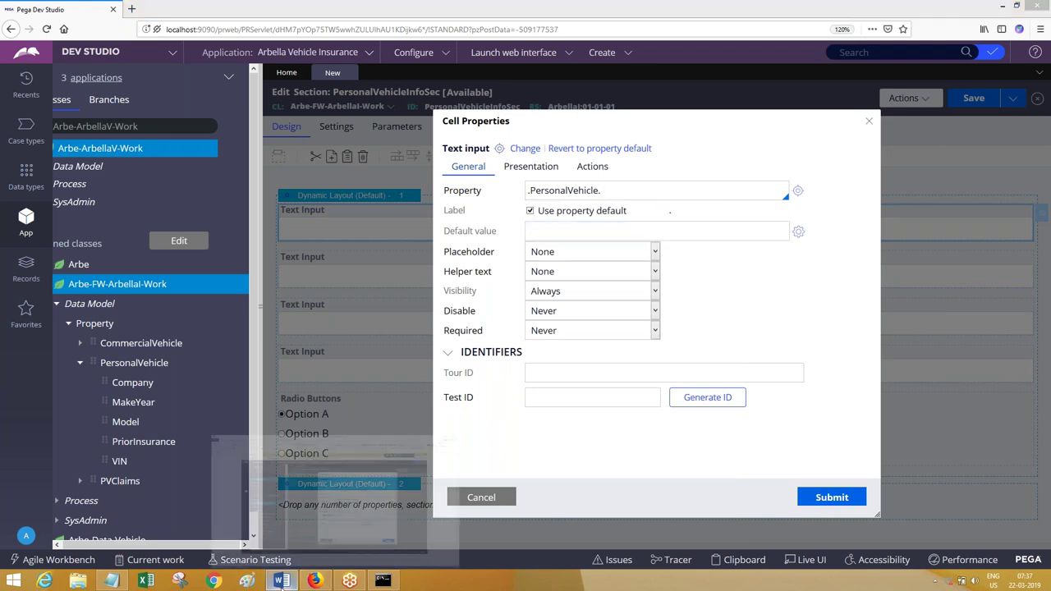
{"action": "left_click", "coordinate": [281, 581]}
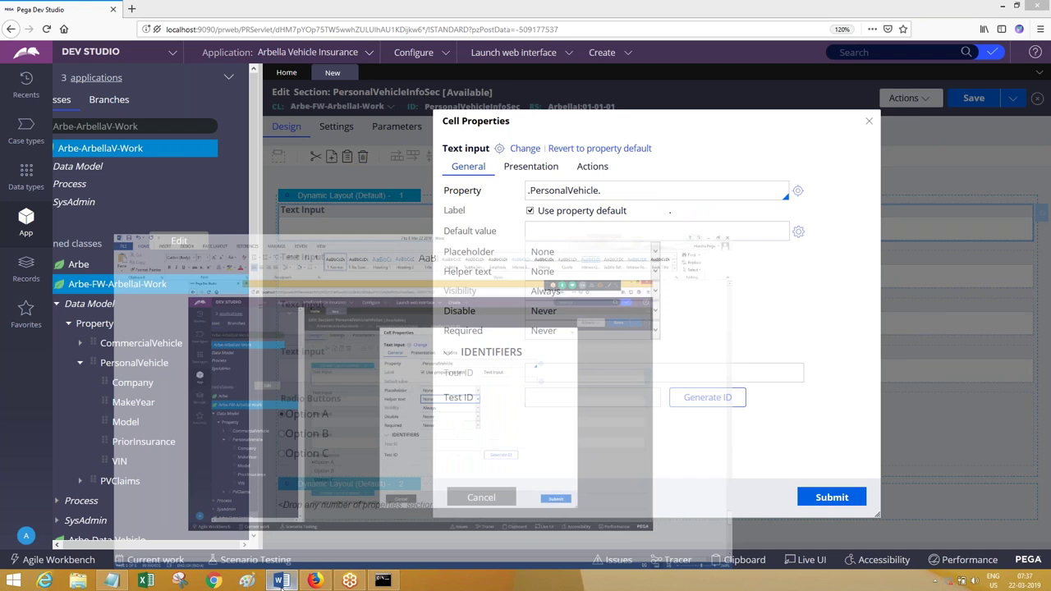
{"action": "key", "text": "Return"}
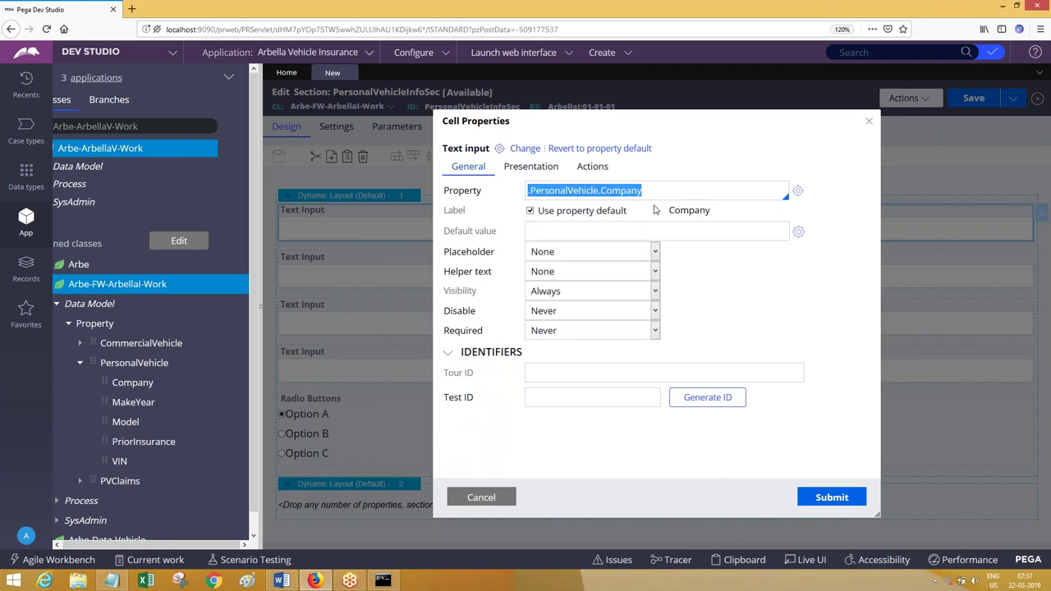
{"action": "left_click", "coordinate": [285, 581]}
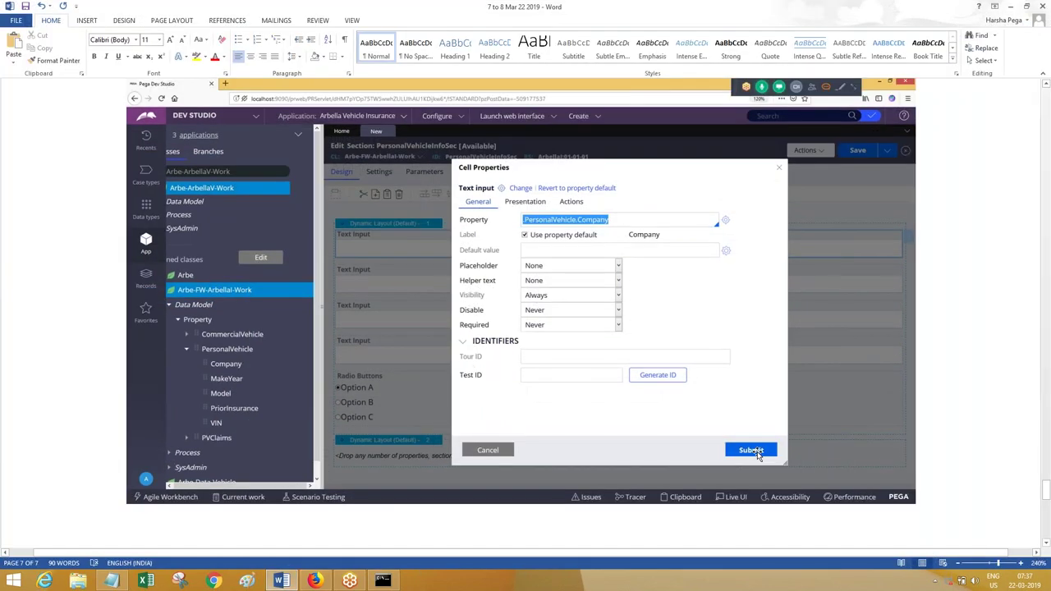
Step: Check the Submit step in the Word notes, then submit the Company property mapping
{"action": "key", "text": "ctrl+End"}
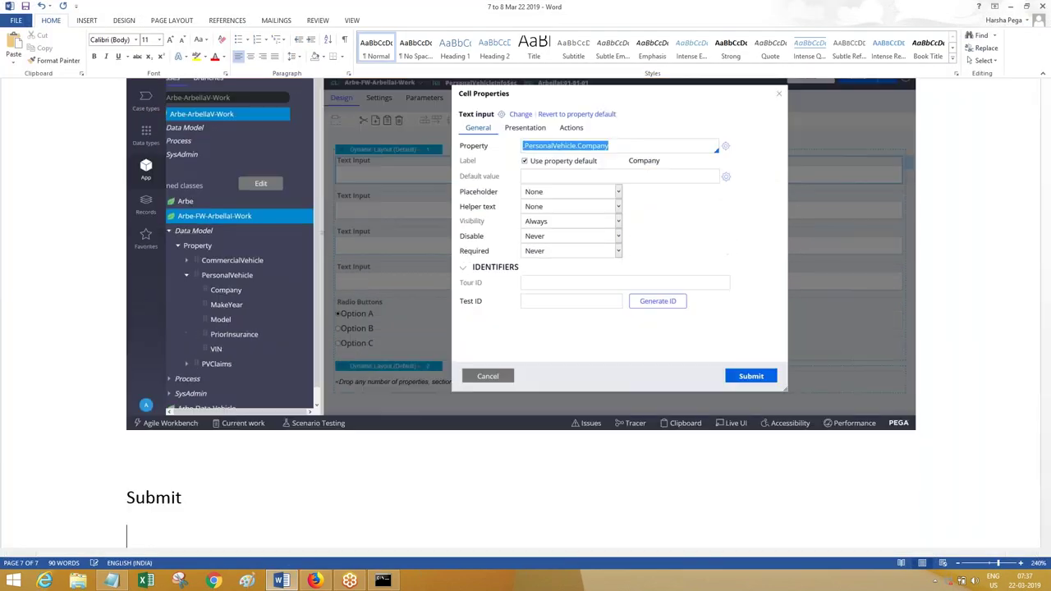
{"action": "key", "text": "alt+Tab"}
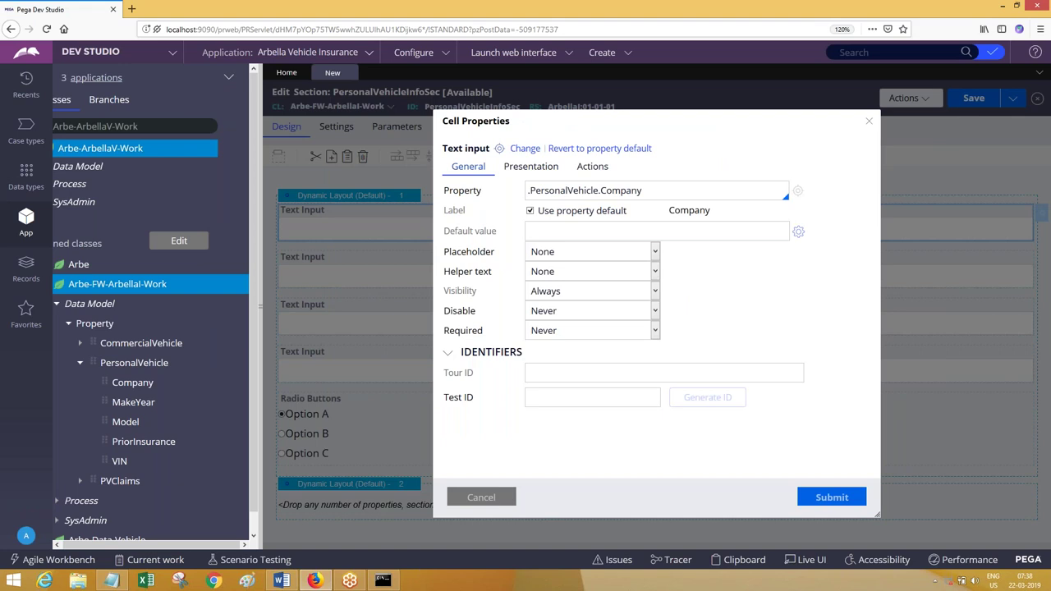
{"action": "key", "text": "Return"}
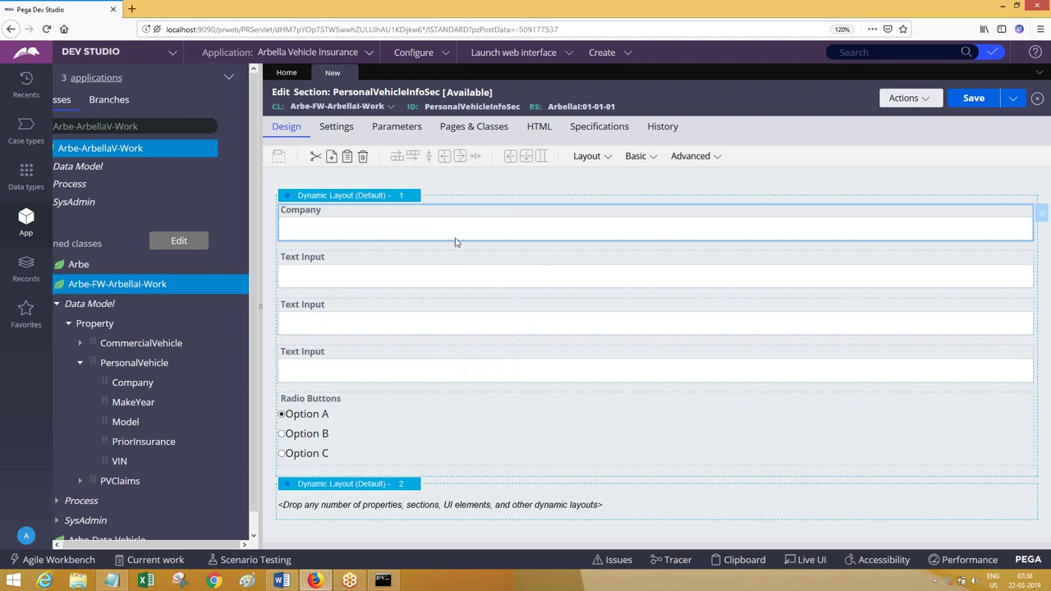
Step: Add the note 'Similarly map all the other properties.' below the Submit line in Word
{"action": "left_click", "coordinate": [282, 581]}
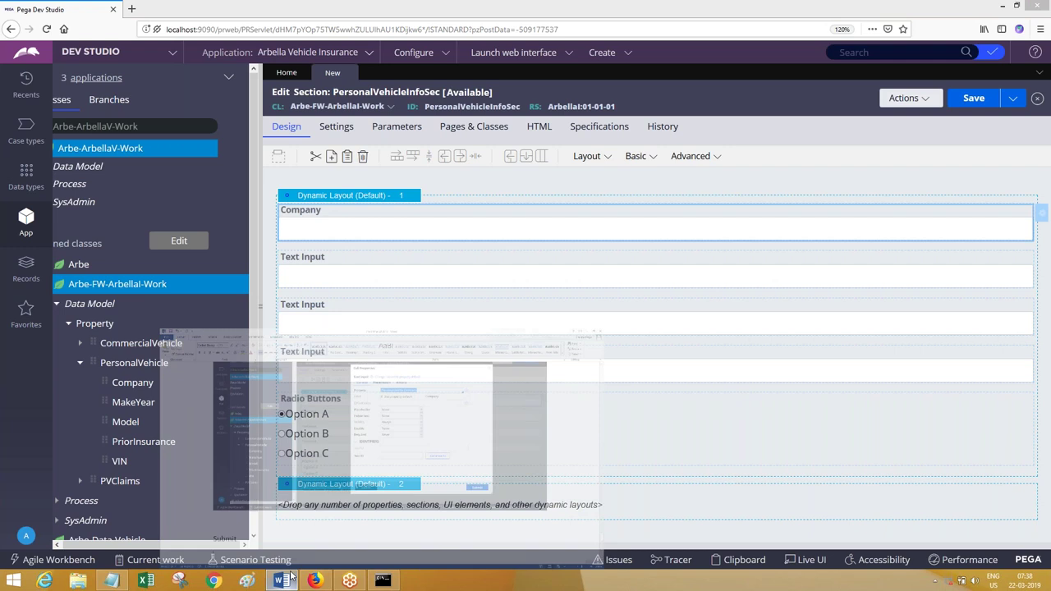
{"action": "type", "text": "imilarly map all the other properties."}
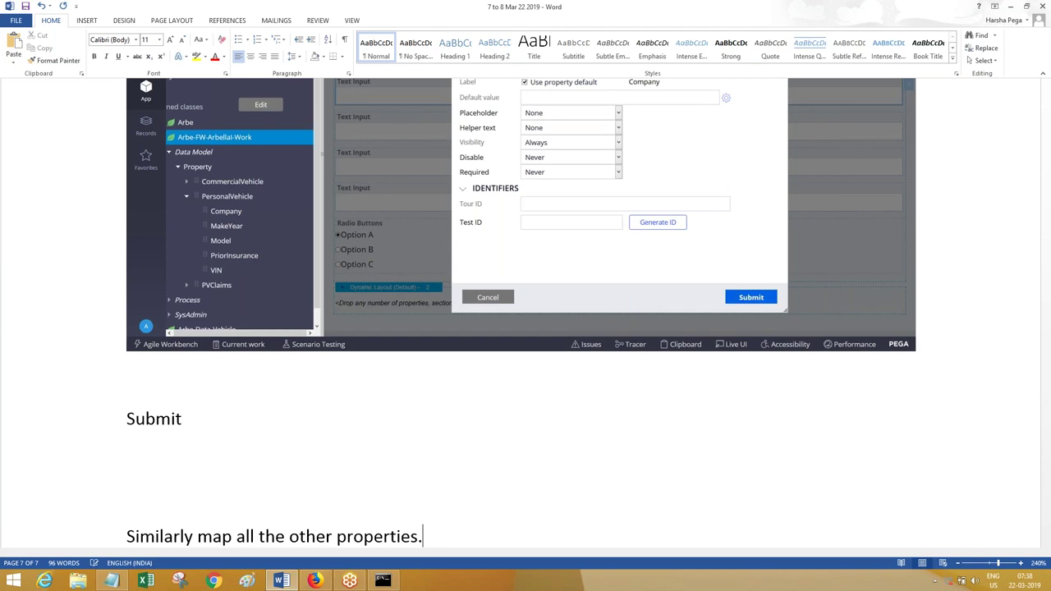
{"action": "key", "text": "alt+Tab"}
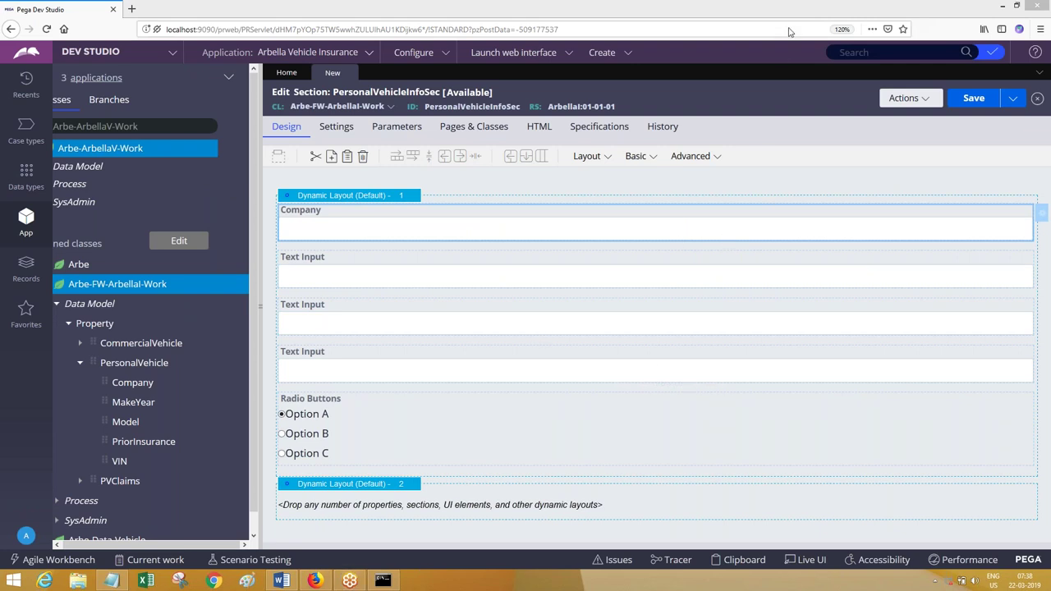
Step: Map the second Text Input to .PersonalVehicle.VIN so it is labelled VIN
{"action": "left_click", "coordinate": [935, 581]}
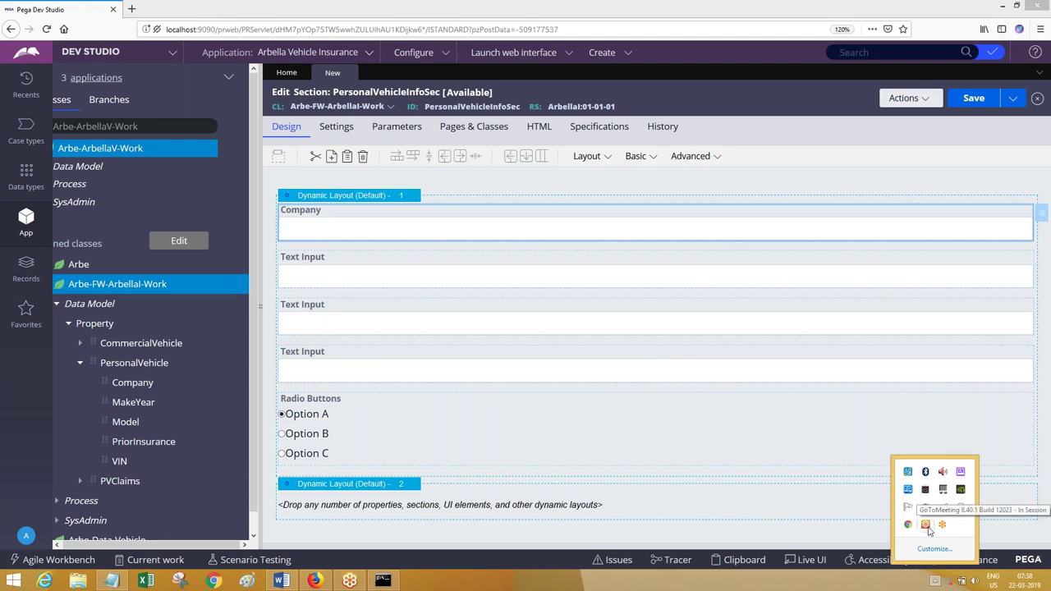
{"action": "left_click", "coordinate": [356, 280]}
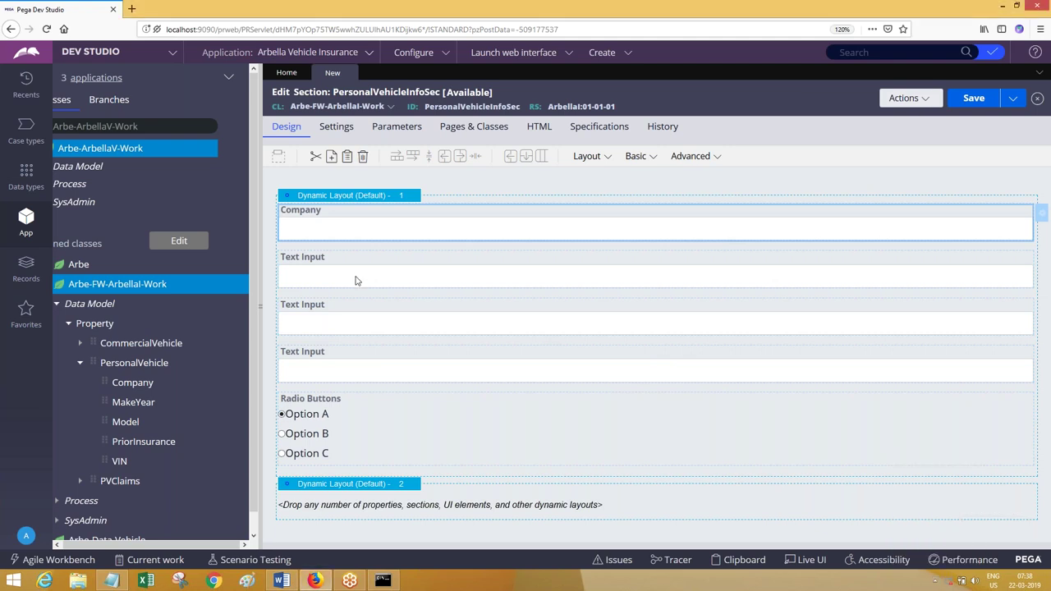
{"action": "left_click", "coordinate": [356, 280]}
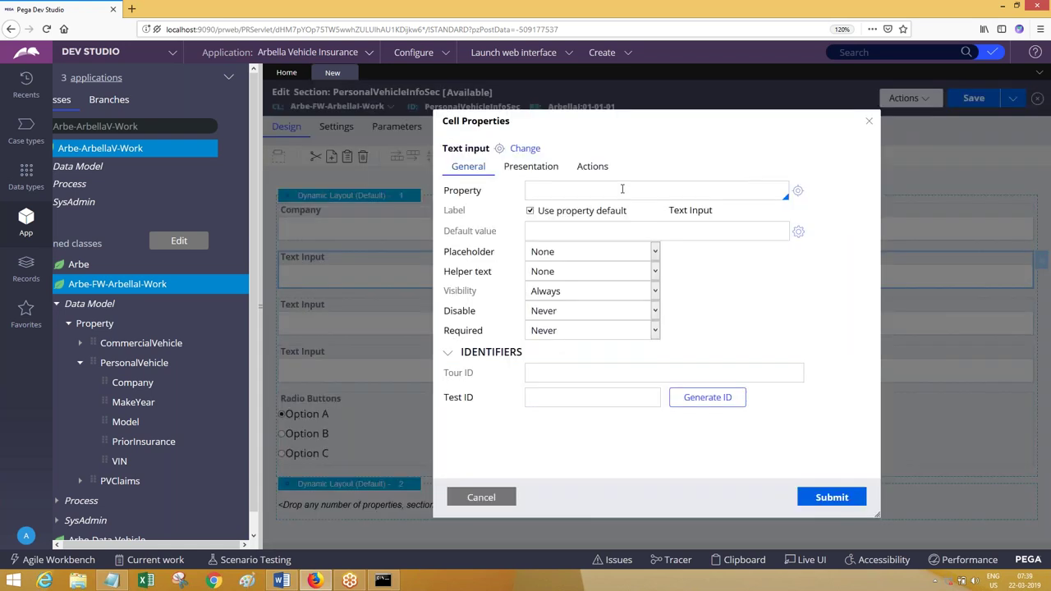
{"action": "left_click", "coordinate": [621, 189]}
{"action": "type", "text": ".Per"}
{"action": "key", "text": "Return"}
{"action": "type", "text": "."}
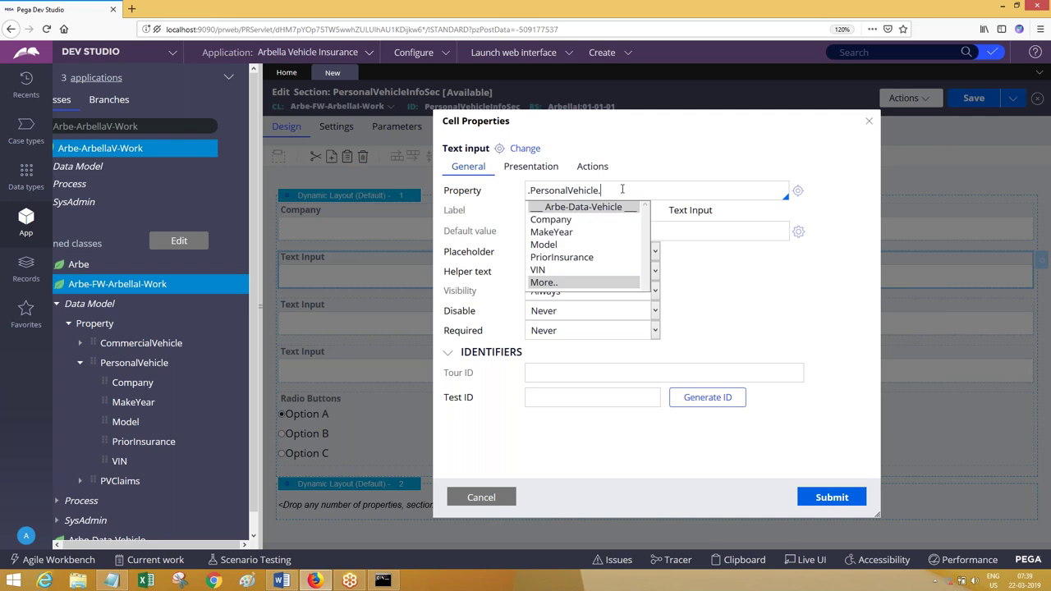
{"action": "type", "text": "mo"}
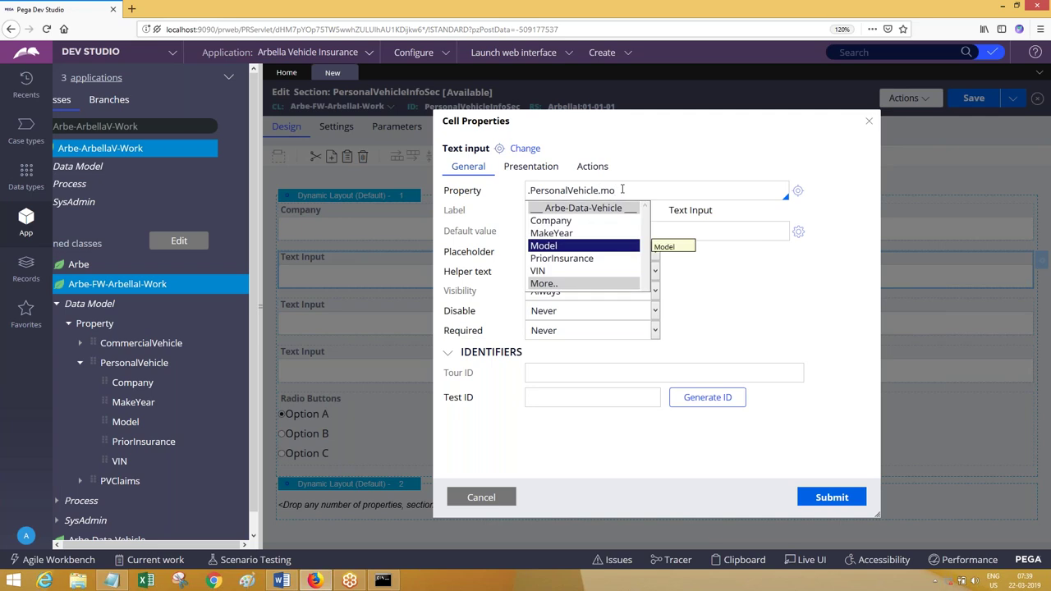
{"action": "key", "text": "Down"}
{"action": "key", "text": "Down"}
{"action": "key", "text": "Return"}
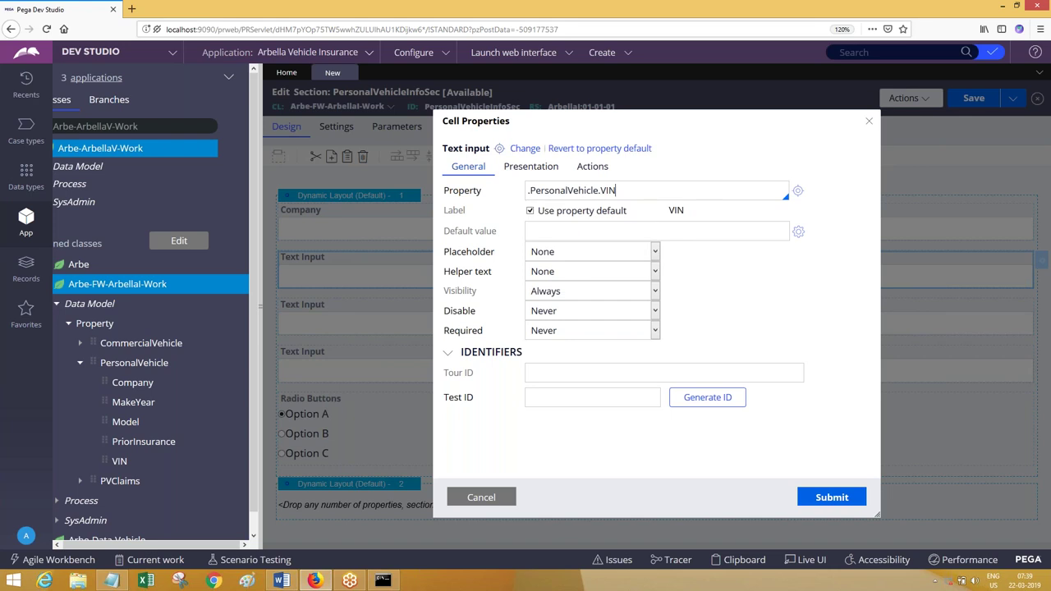
{"action": "left_click", "coordinate": [823, 502]}
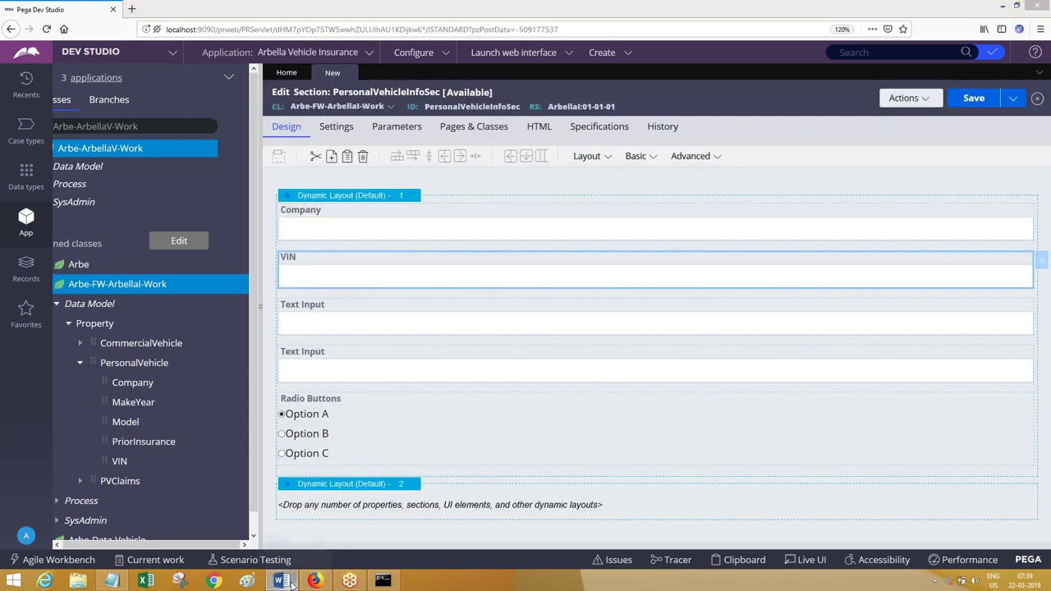
{"action": "mouse_move", "coordinate": [292, 583]}
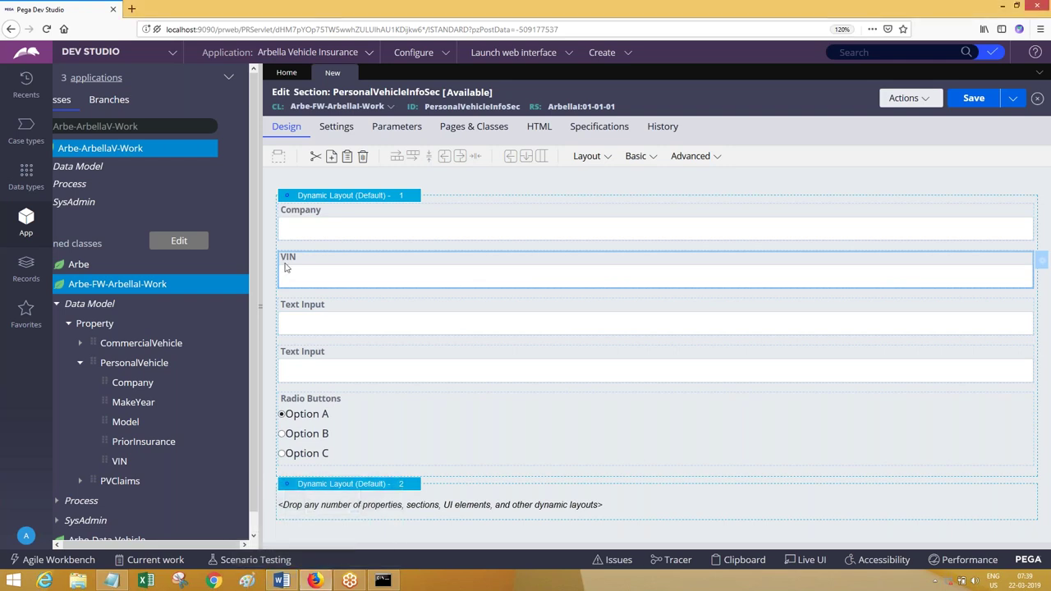
Step: Drag the VIN field above Company to the top of Dynamic Layout 1
{"action": "left_click_drag", "start_coordinate": [285, 267], "coordinate": [287, 220]}
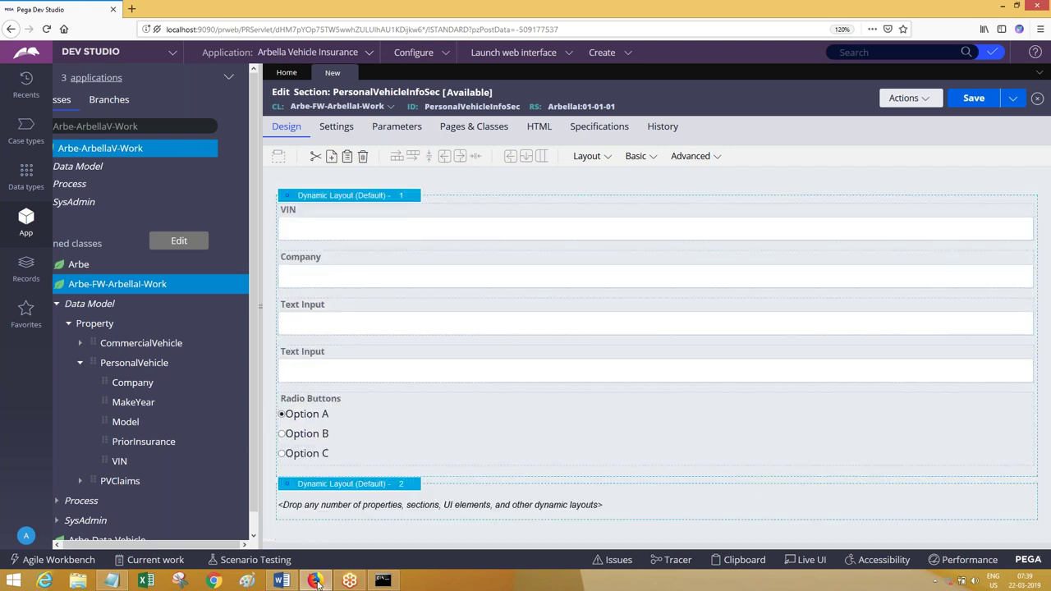
{"action": "left_click", "coordinate": [290, 581]}
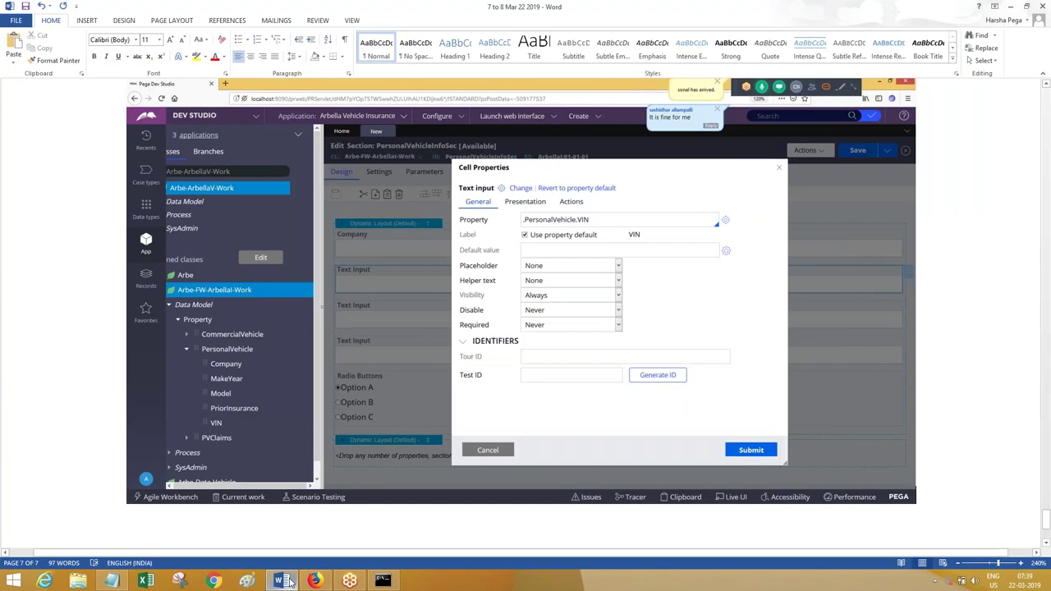
Step: Reconnect Windows to the chosen Wi-Fi network from the networks panel
{"action": "left_click", "coordinate": [285, 581]}
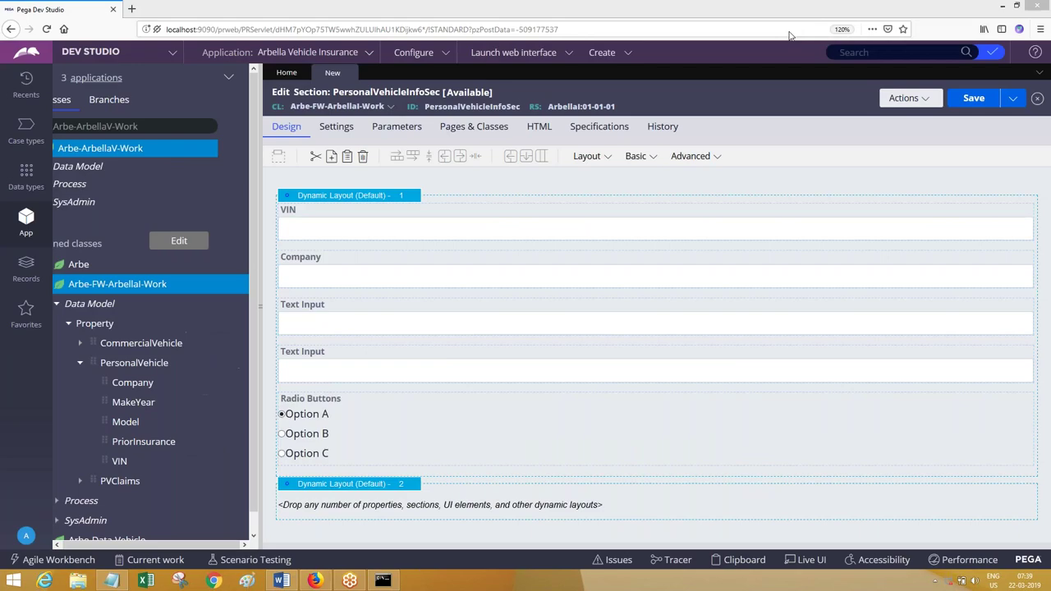
{"action": "left_click", "coordinate": [934, 580]}
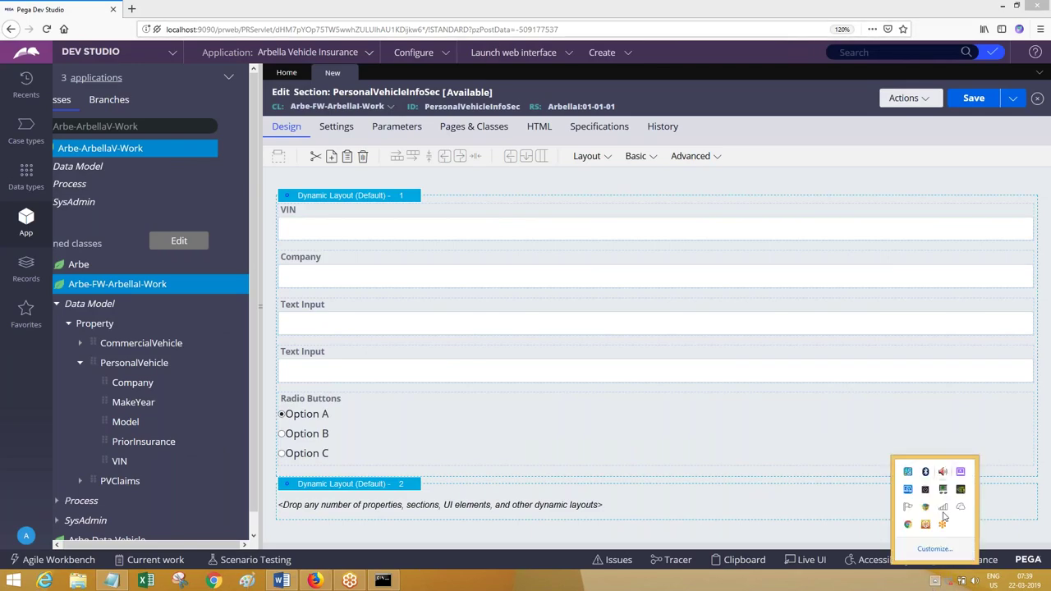
{"action": "left_click", "coordinate": [942, 506]}
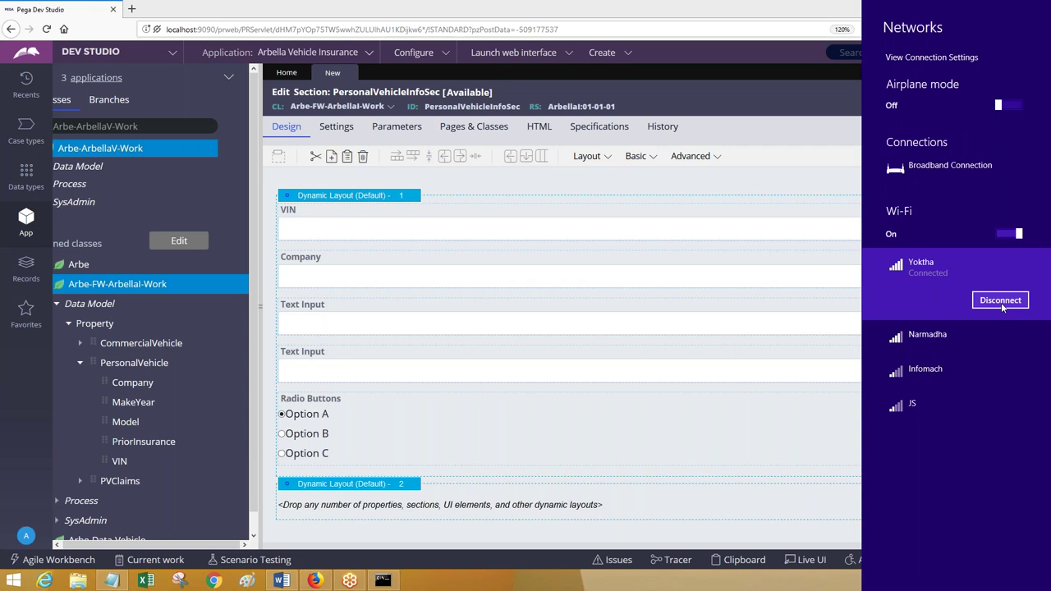
{"action": "left_click", "coordinate": [1000, 300]}
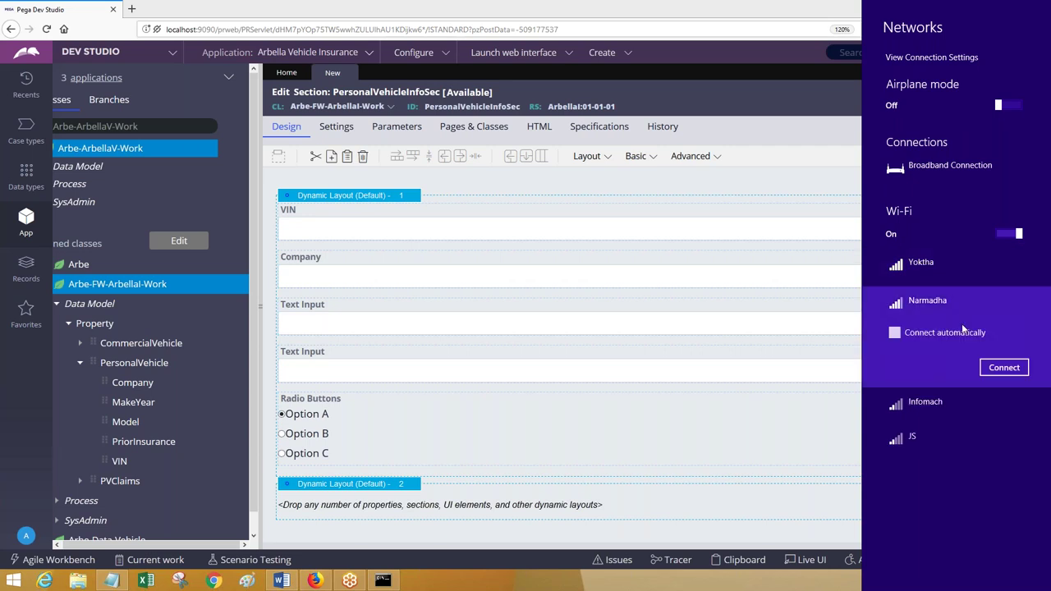
{"action": "left_click", "coordinate": [1004, 367]}
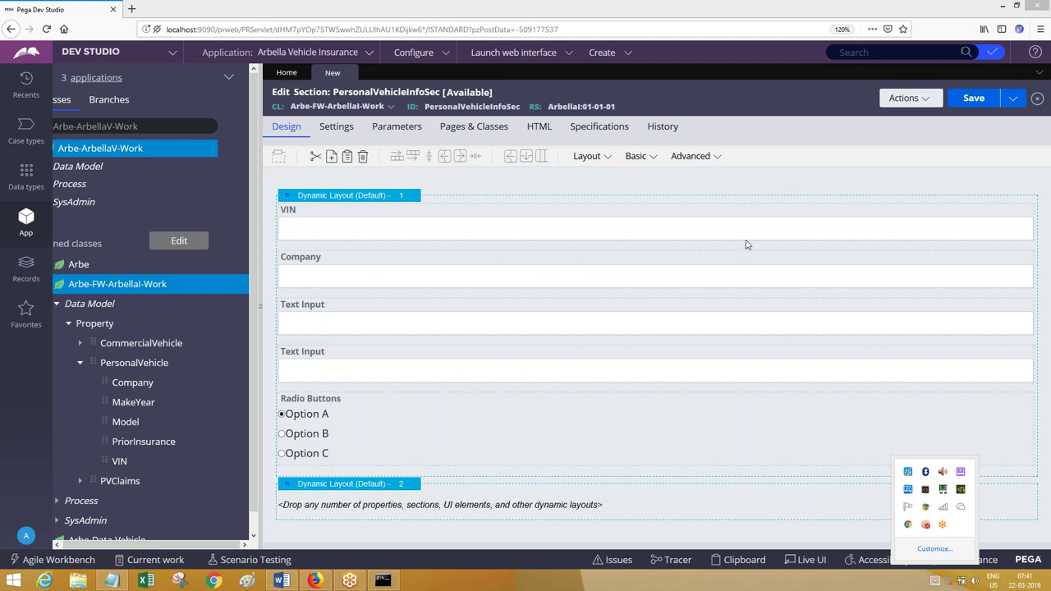
Step: Map the first placeholder Text Input to .PersonalVehicle.Model so it reads Model
{"action": "left_click", "coordinate": [389, 309]}
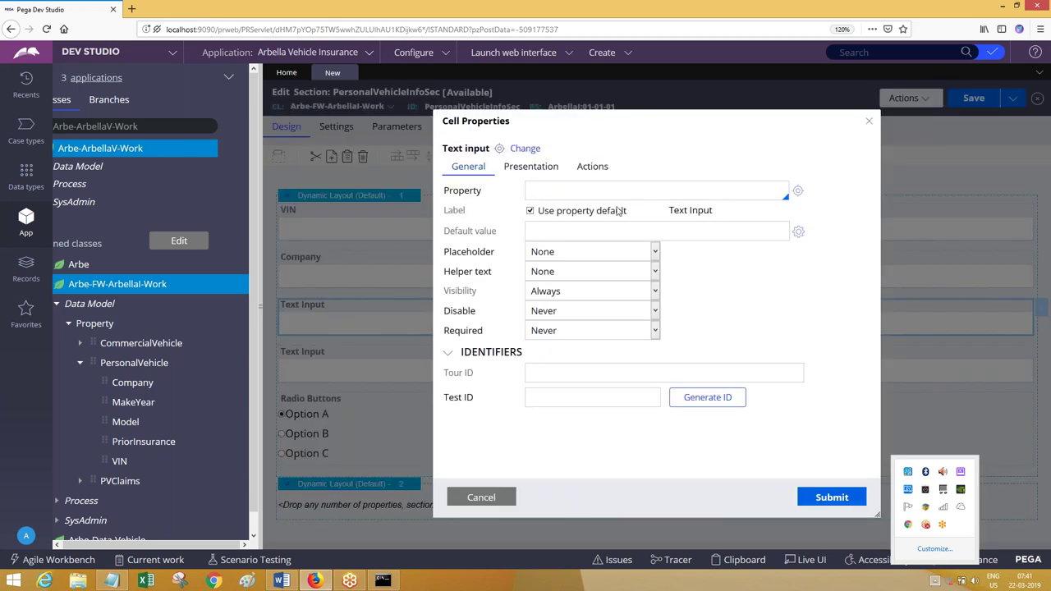
{"action": "left_click", "coordinate": [591, 191]}
{"action": "type", "text": "."}
{"action": "key", "text": "Down"}
{"action": "key", "text": "Down"}
{"action": "key", "text": "Return"}
{"action": "type", "text": "."}
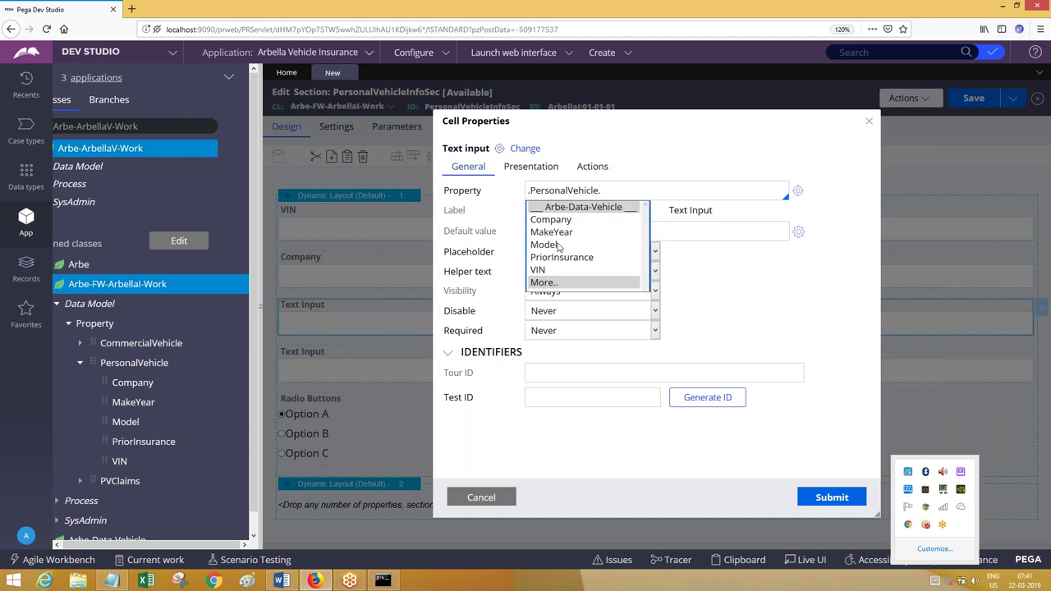
{"action": "left_click", "coordinate": [543, 244]}
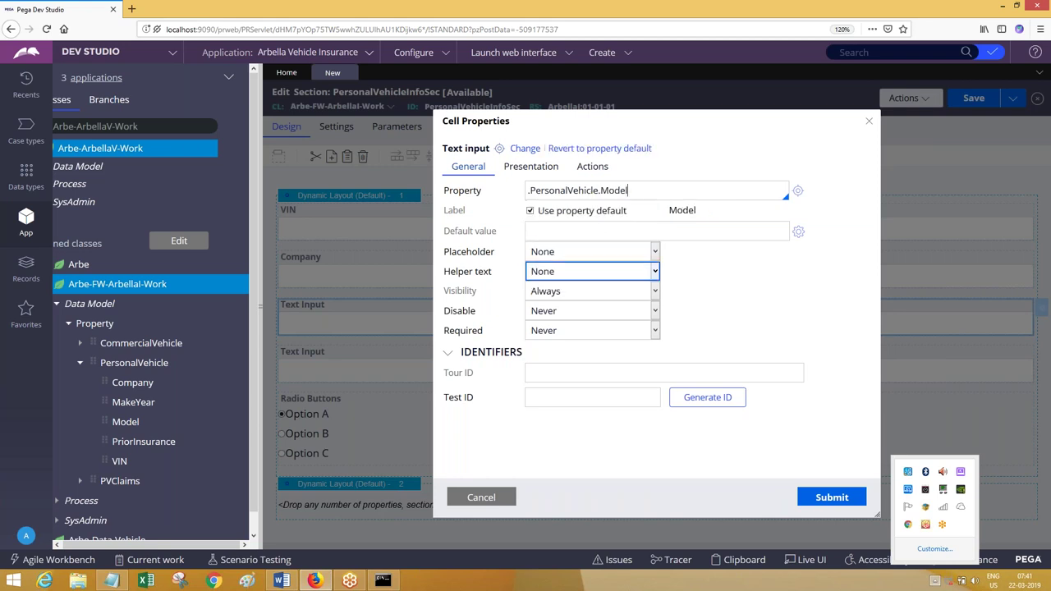
{"action": "left_click", "coordinate": [827, 497]}
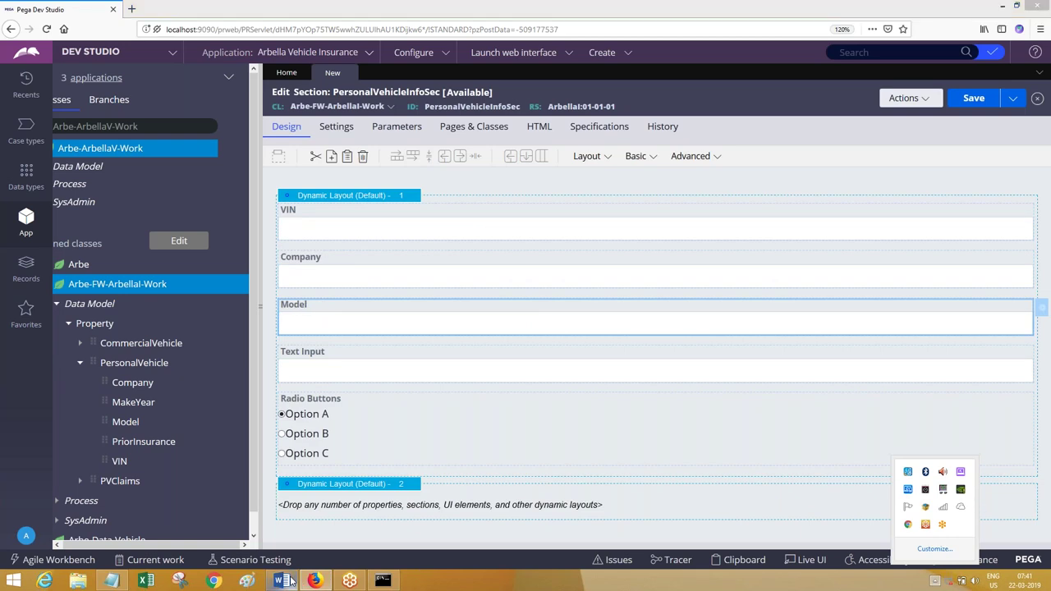
Step: Map the remaining Text Input to .PersonalVehicle.MakeYear so it reads Make Year
{"action": "mouse_move", "coordinate": [290, 579]}
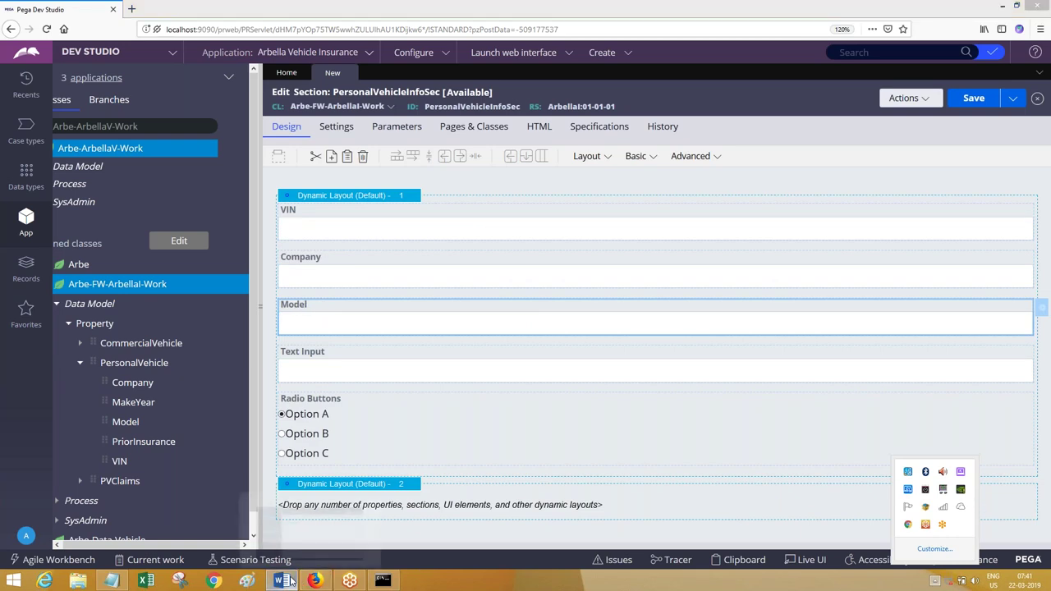
{"action": "left_click", "coordinate": [290, 579]}
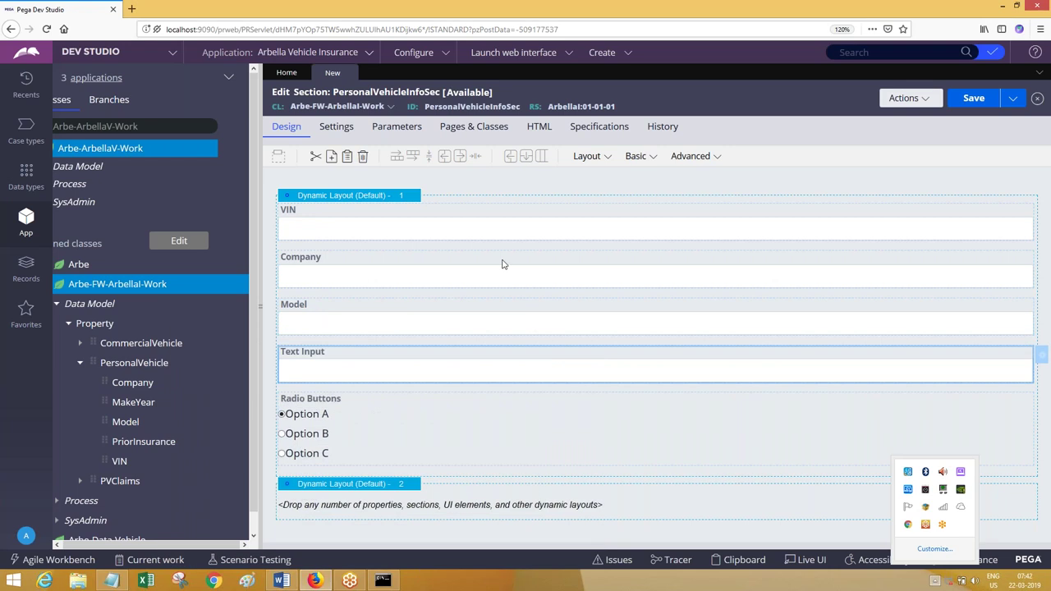
{"action": "type", "text": ".PersonalVehicle.Ma"}
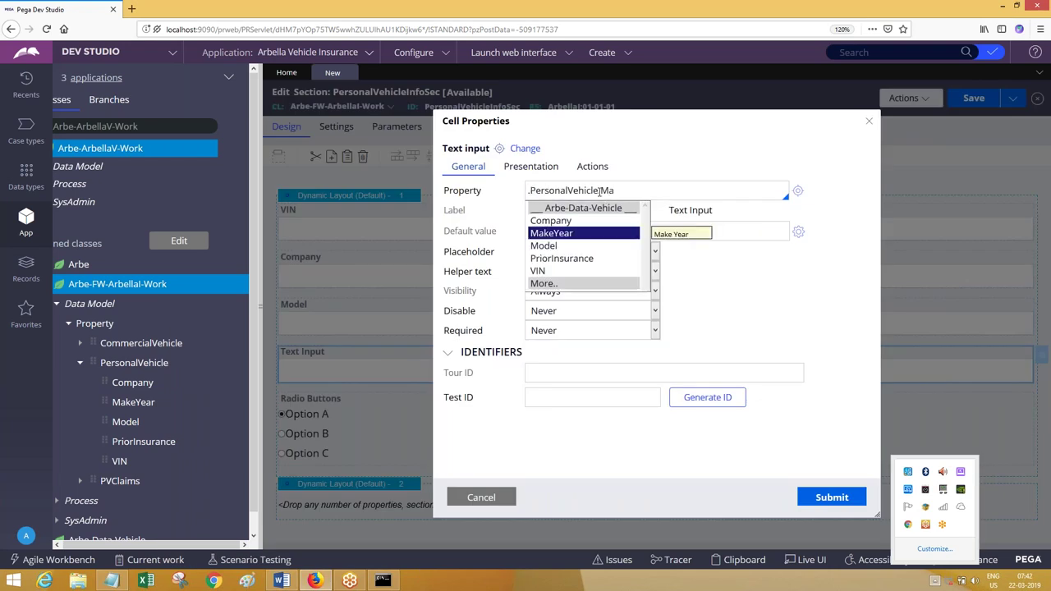
{"action": "left_click", "coordinate": [552, 232]}
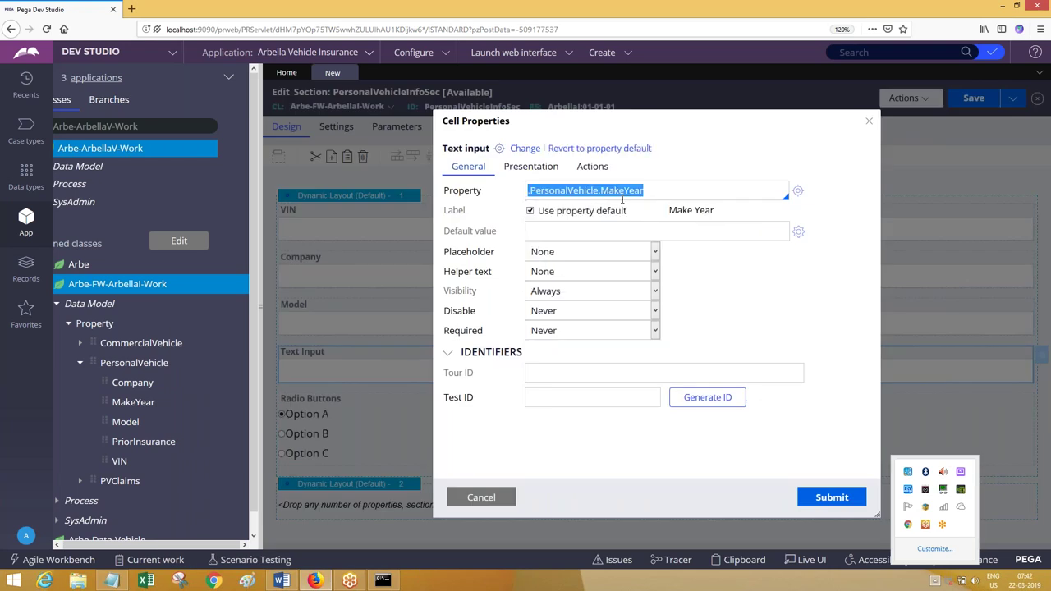
{"action": "left_click", "coordinate": [826, 497]}
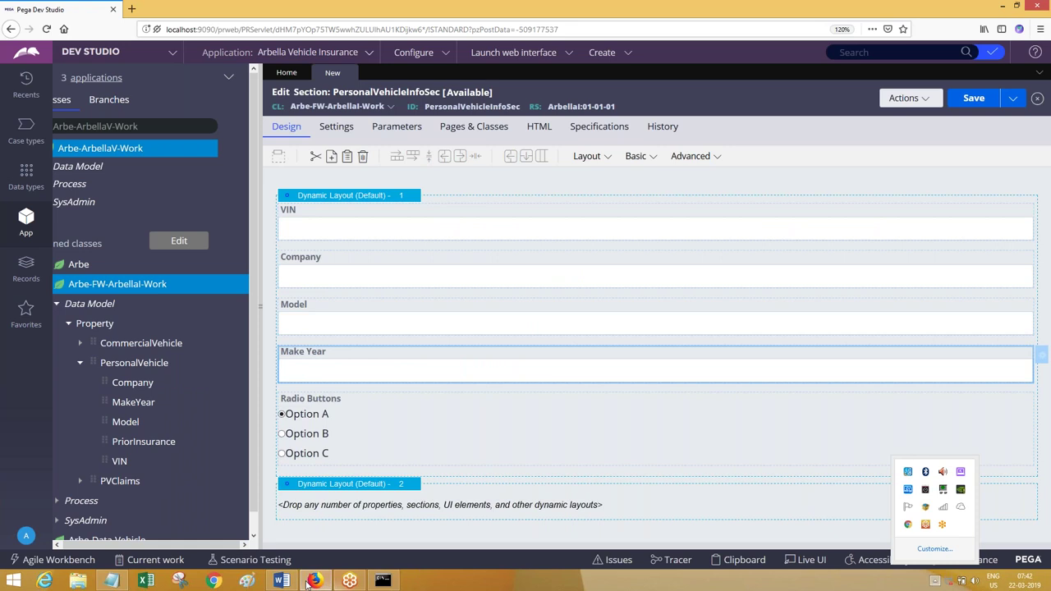
{"action": "mouse_move", "coordinate": [280, 581]}
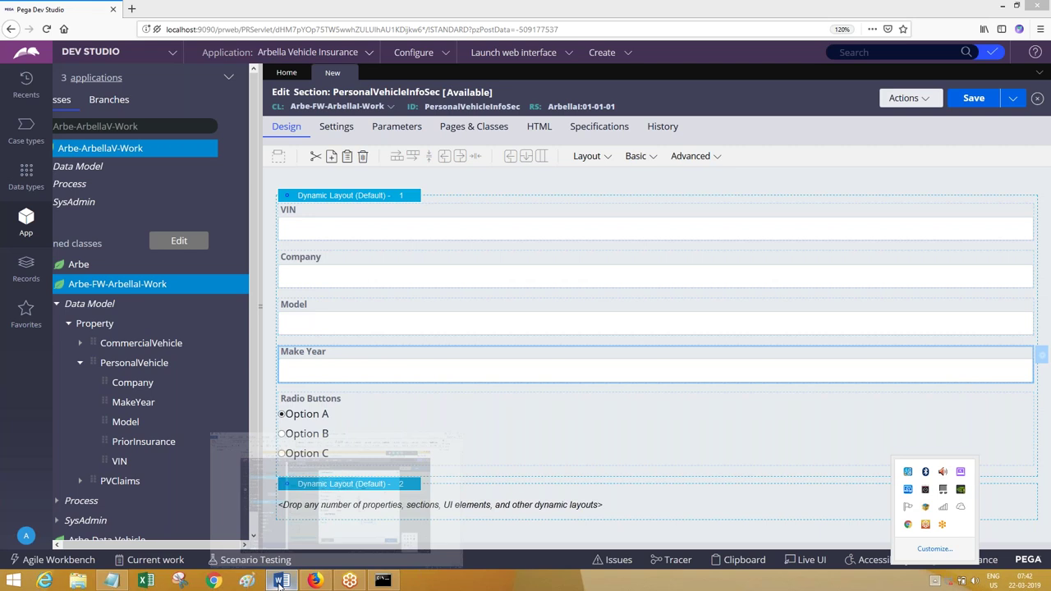
Step: Bind the Radio Buttons to .PersonalVehicle.PriorInsurance, showing Prior Insurance with Yes and No
{"action": "left_click", "coordinate": [280, 581]}
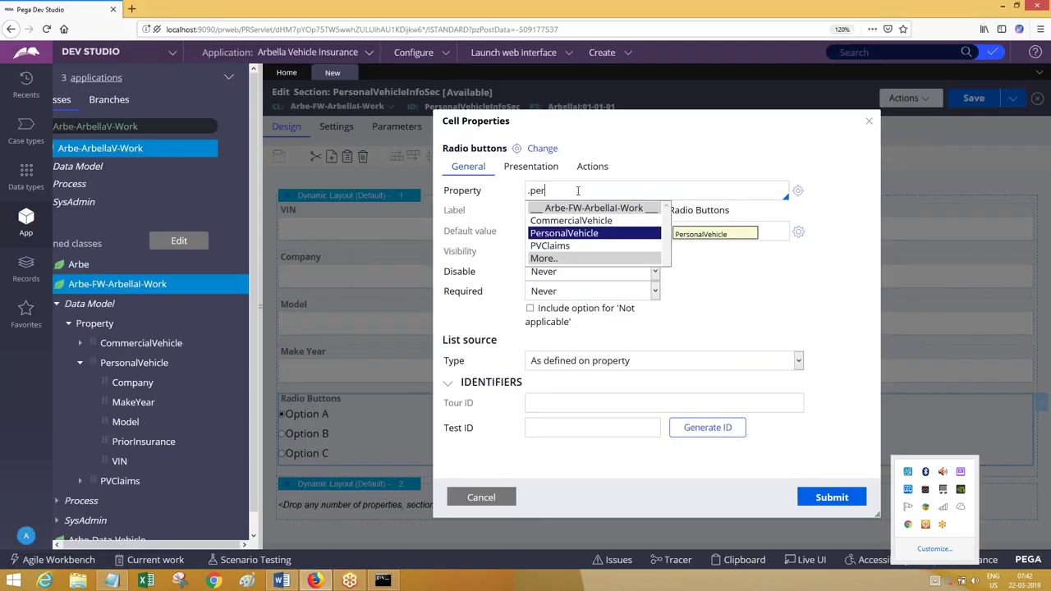
{"action": "left_click", "coordinate": [564, 233]}
{"action": "left_click", "coordinate": [566, 261]}
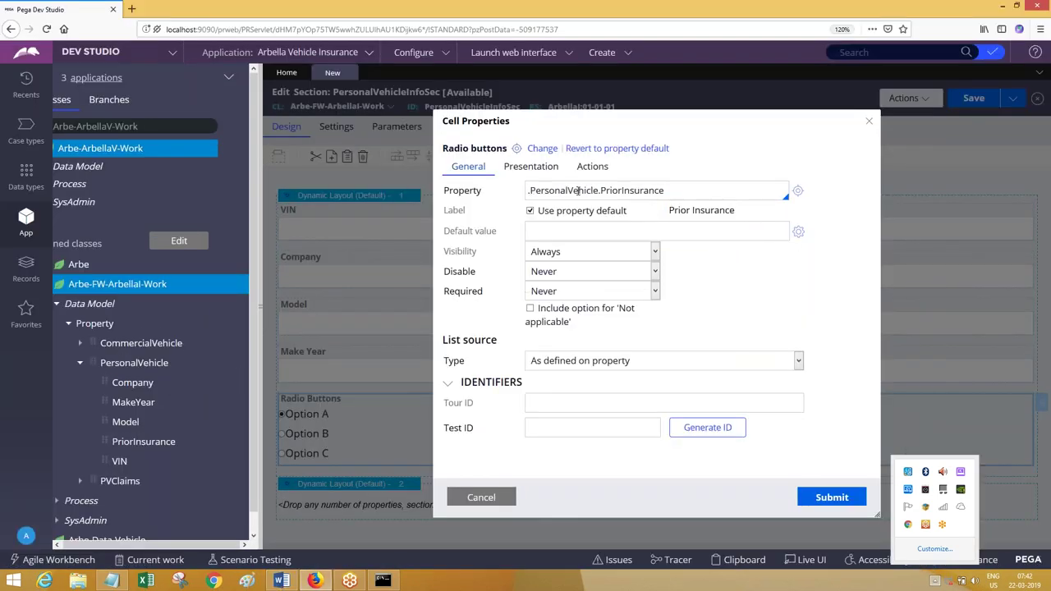
{"action": "left_click", "coordinate": [831, 499]}
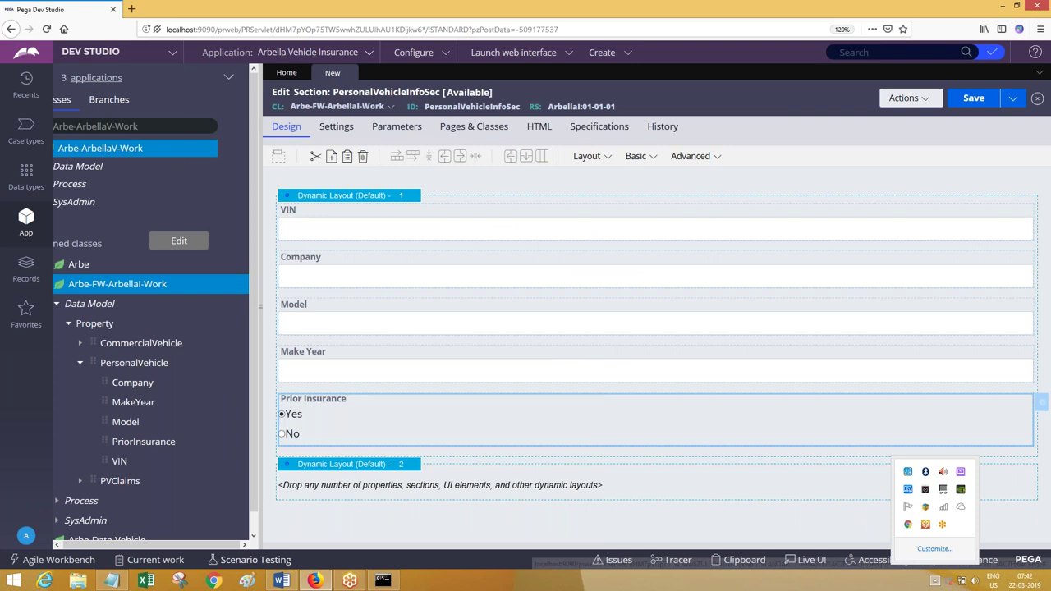
Step: Review the VIN cell's properties and close the dialog without changes
{"action": "left_click", "coordinate": [284, 582]}
{"action": "left_click", "coordinate": [284, 581]}
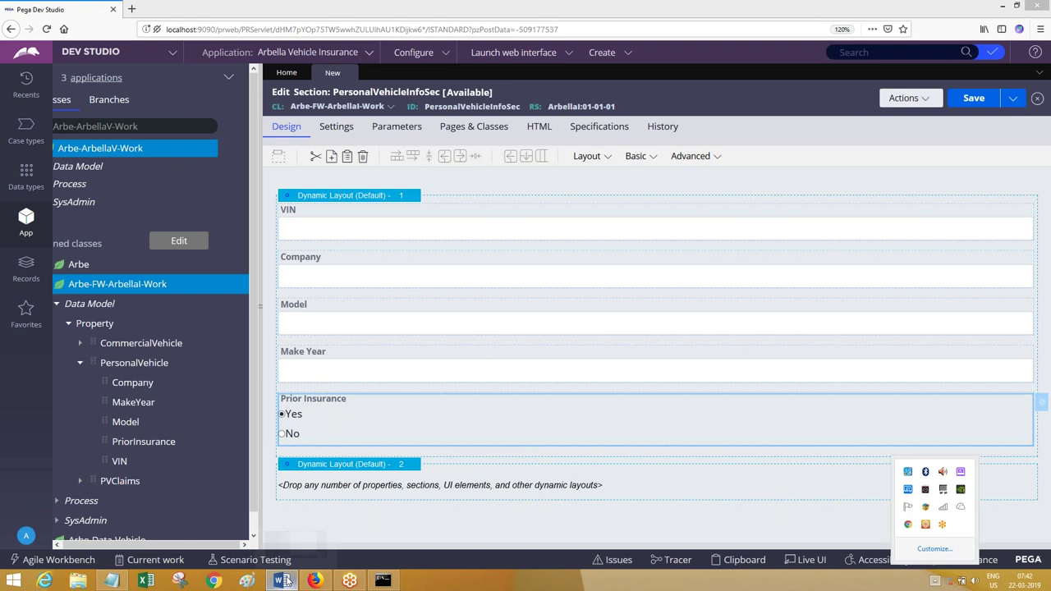
{"action": "mouse_move", "coordinate": [284, 581]}
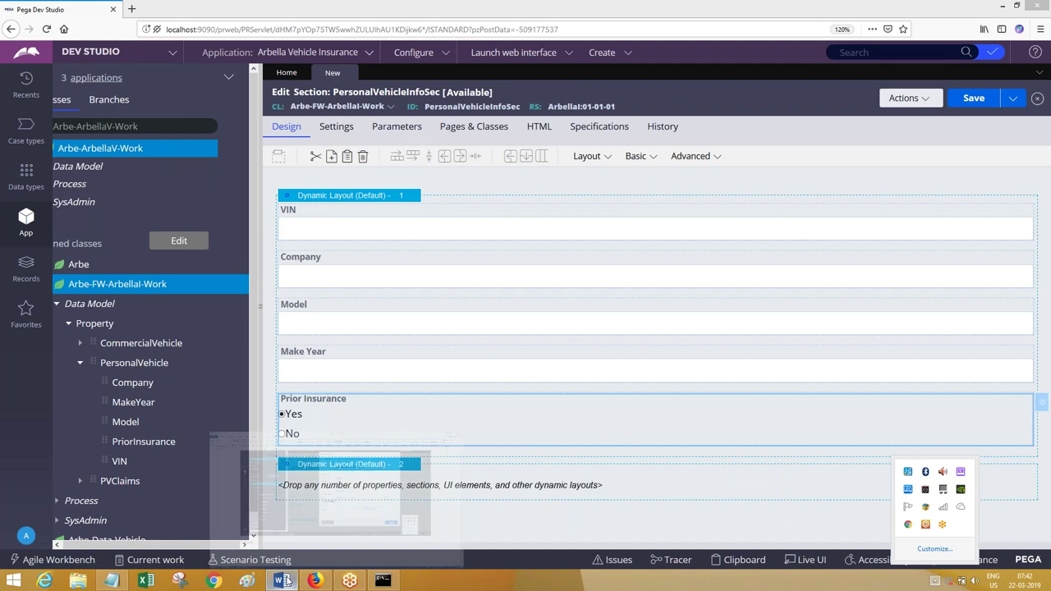
{"action": "left_click", "coordinate": [284, 581]}
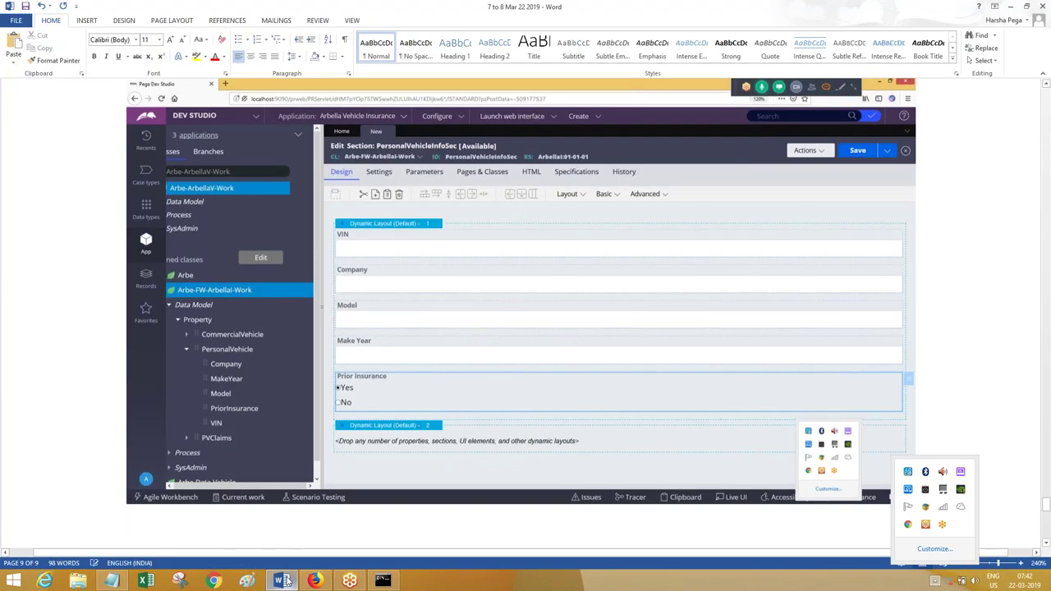
{"action": "left_click", "coordinate": [284, 581]}
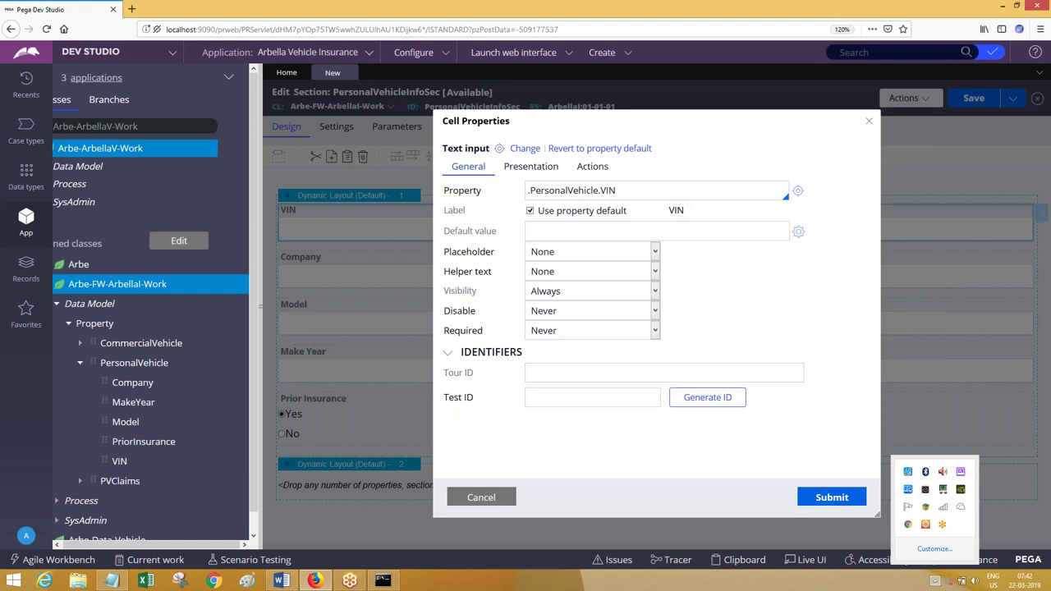
{"action": "left_click", "coordinate": [481, 497]}
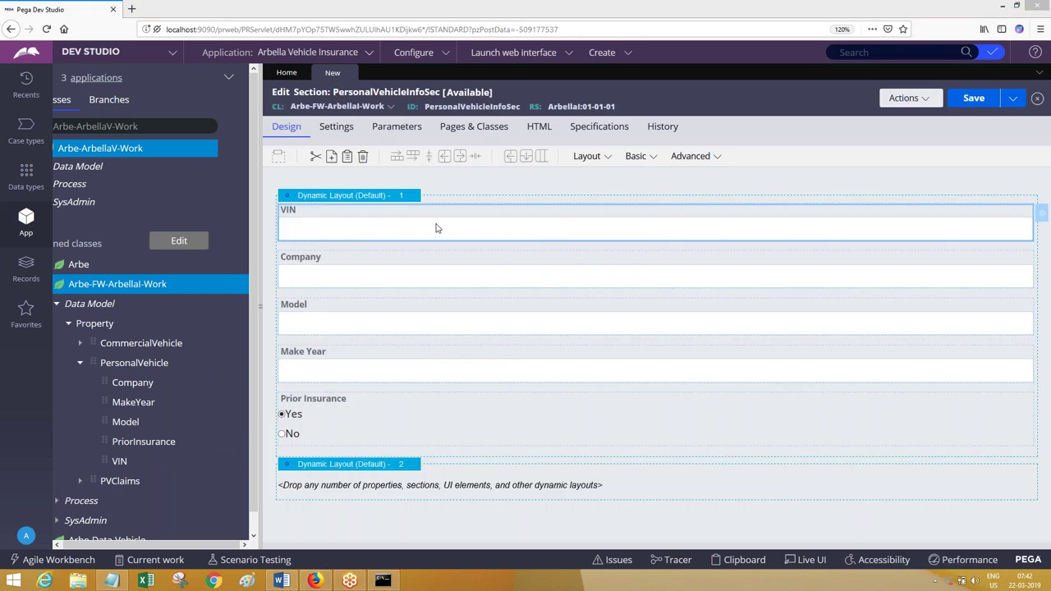
{"action": "left_click", "coordinate": [436, 229]}
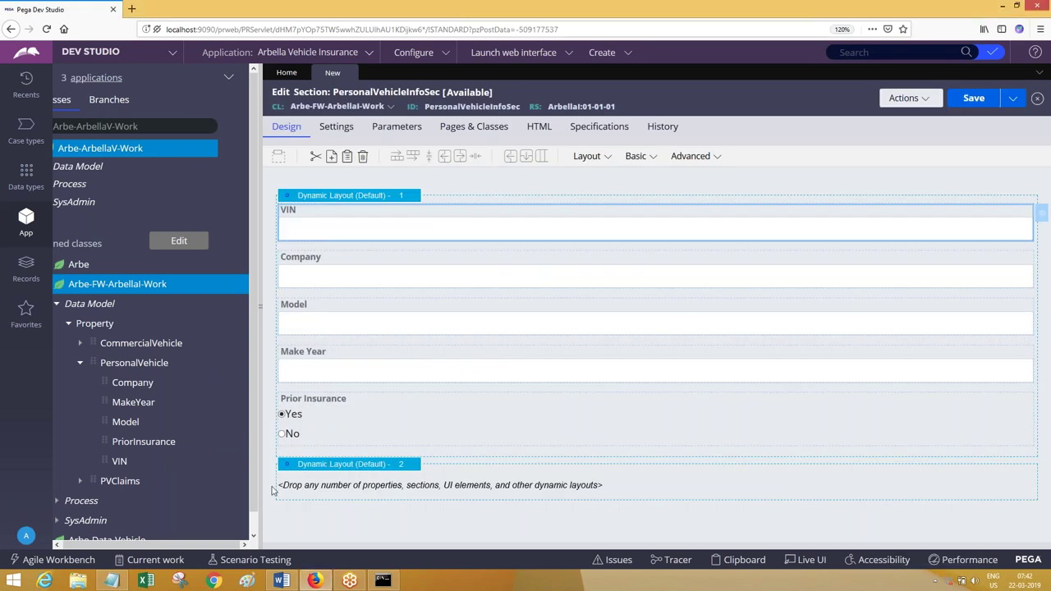
Step: Add 'Similarly get claims details properties.' to the Word notes, correcting the misspelling to Similarly
{"action": "left_click", "coordinate": [281, 581]}
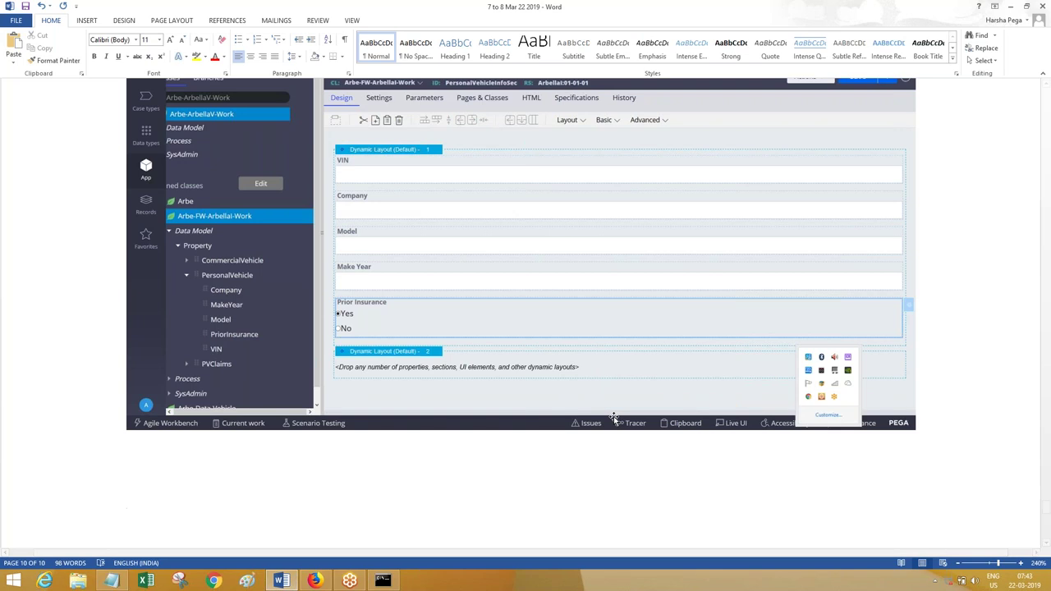
{"action": "type", "text": "Simmilarly ge"}
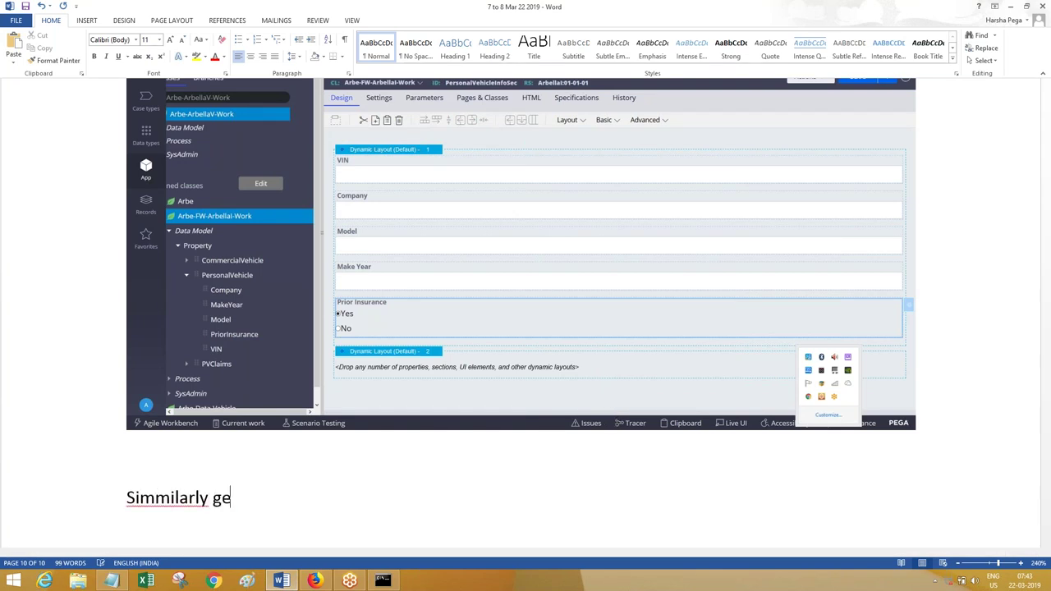
{"action": "type", "text": "t claims"}
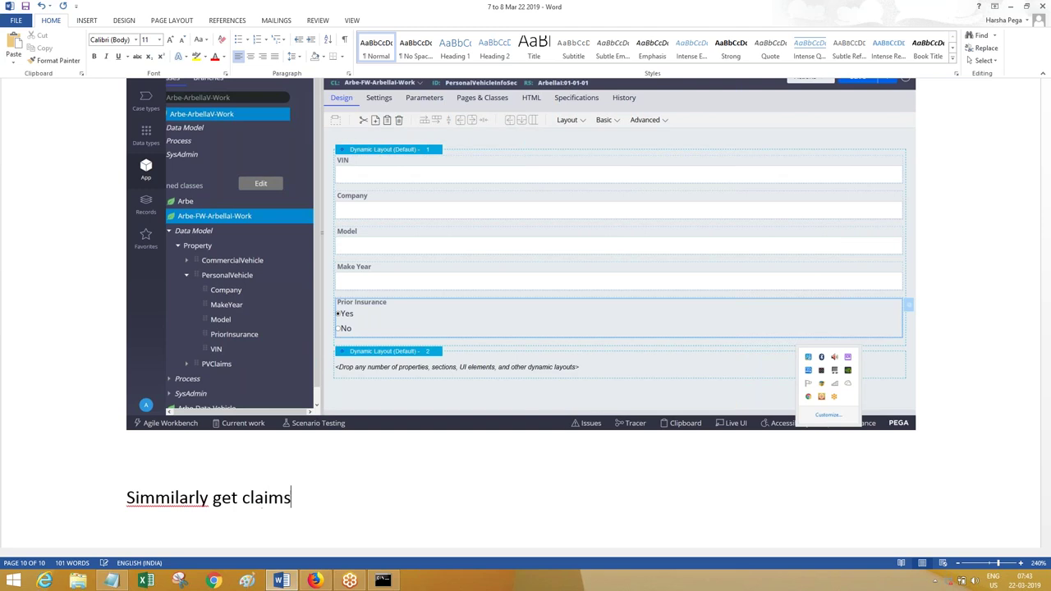
{"action": "type", "text": " details properties."}
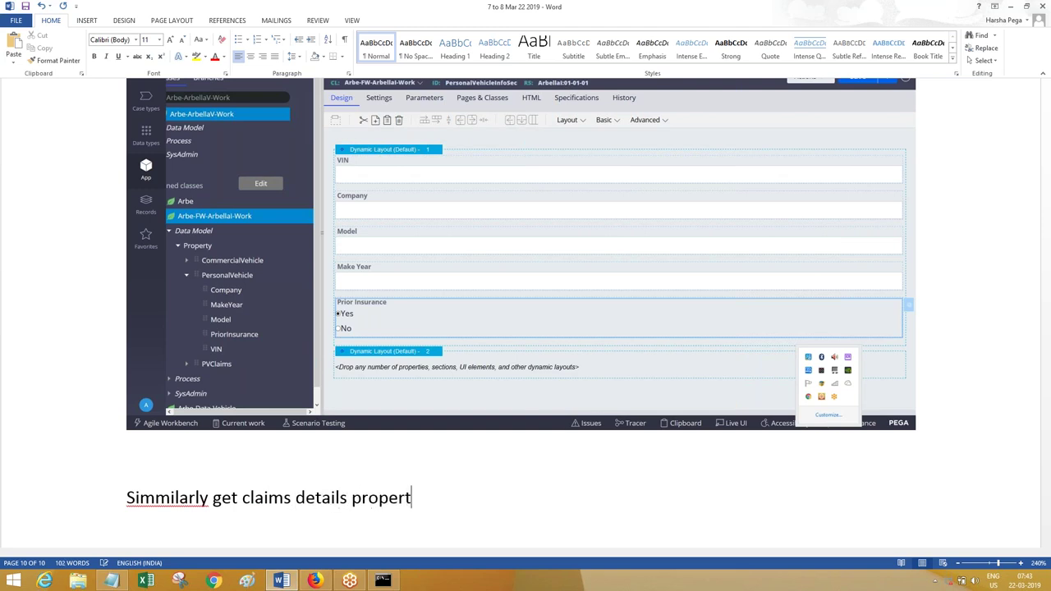
{"action": "right_click", "coordinate": [207, 502]}
{"action": "left_click", "coordinate": [239, 448]}
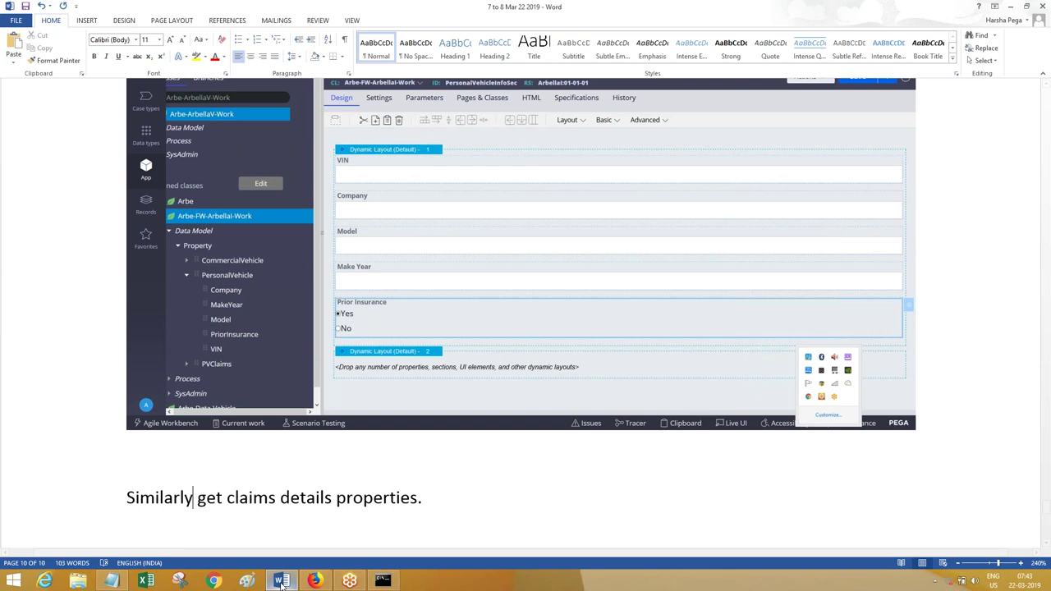
{"action": "left_click", "coordinate": [281, 581]}
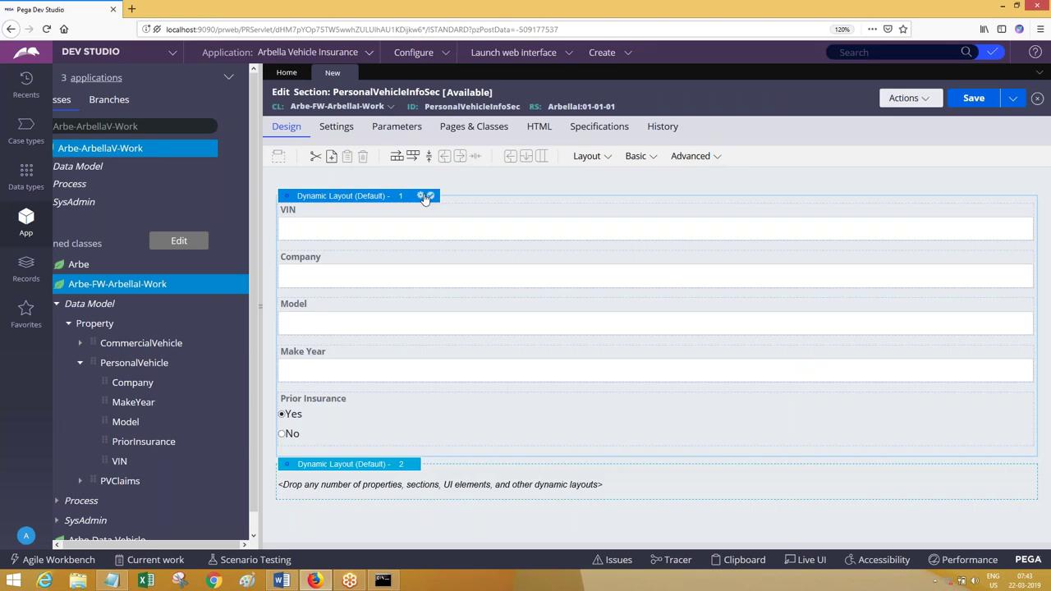
Step: Set Dynamic Layout 1's format to Stacked with labels left
{"action": "left_click", "coordinate": [424, 197]}
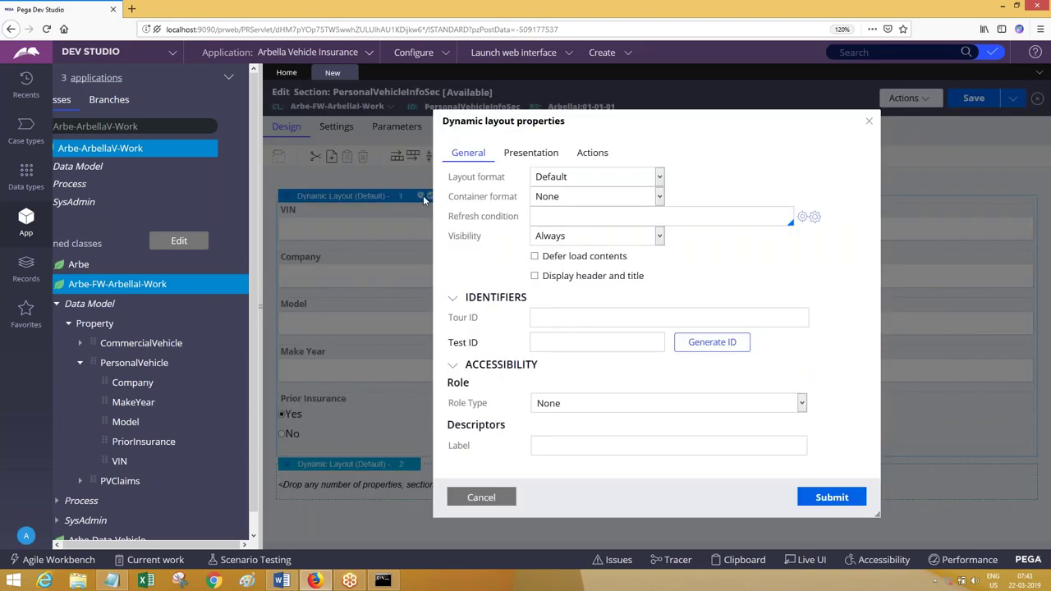
{"action": "left_click", "coordinate": [597, 176]}
{"action": "type", "text": "In"}
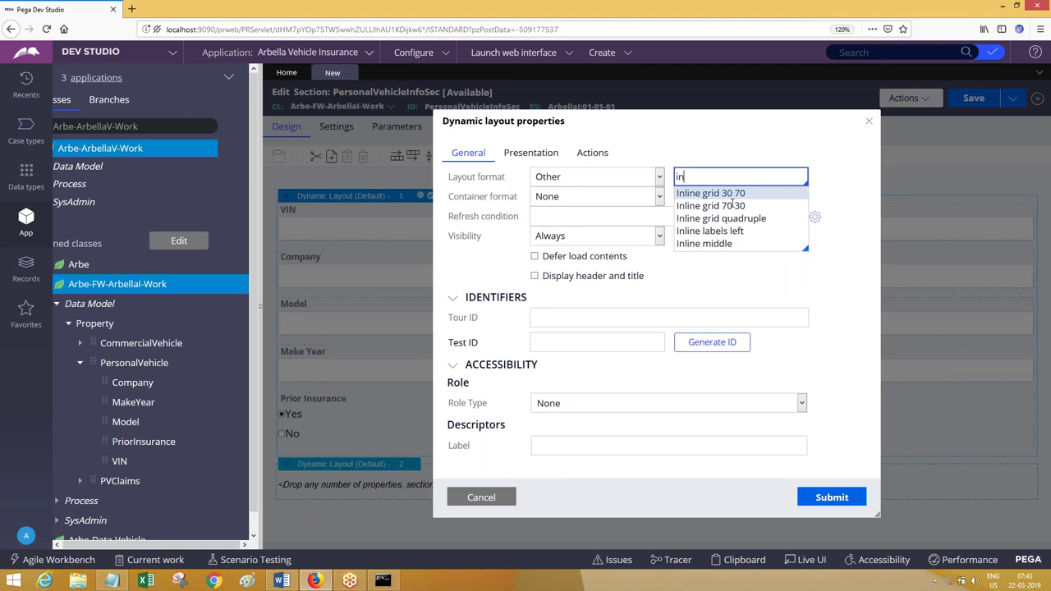
{"action": "key", "text": "ctrl+a"}
{"action": "type", "text": "stack"}
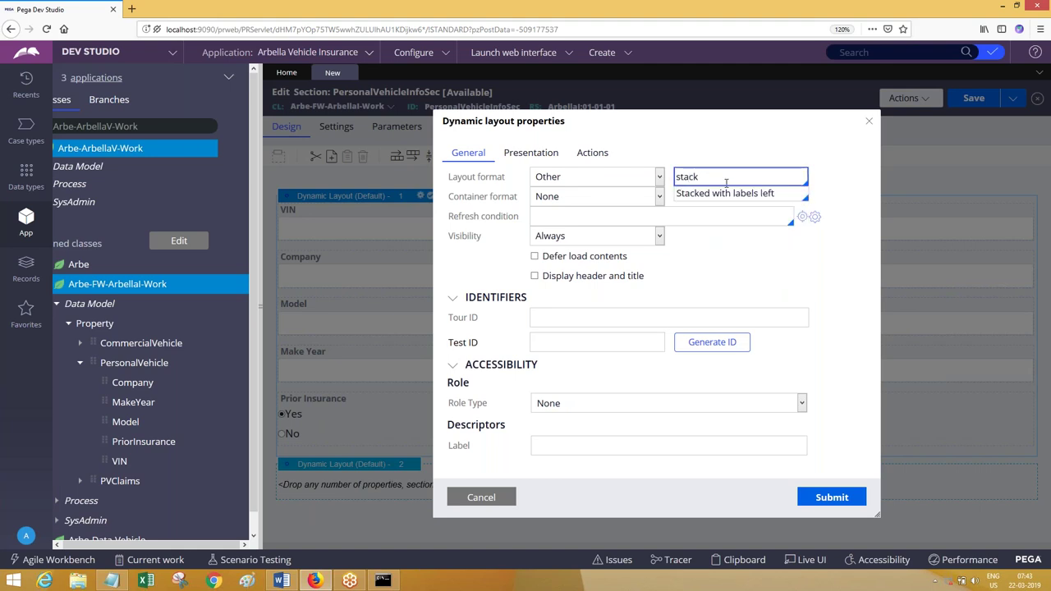
{"action": "left_click", "coordinate": [727, 193]}
{"action": "left_click", "coordinate": [833, 498]}
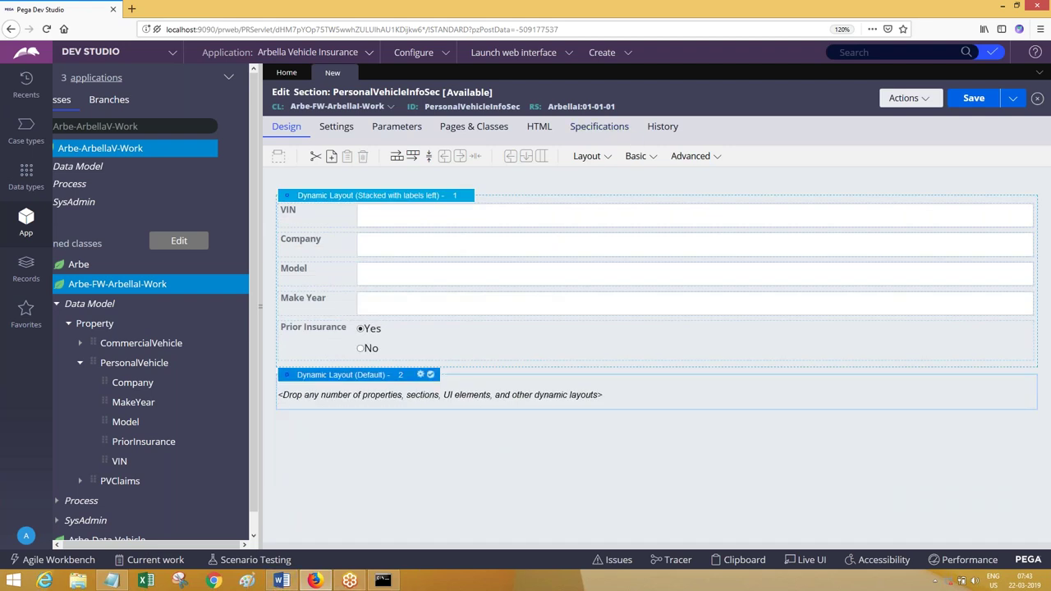
{"action": "left_click", "coordinate": [638, 156]}
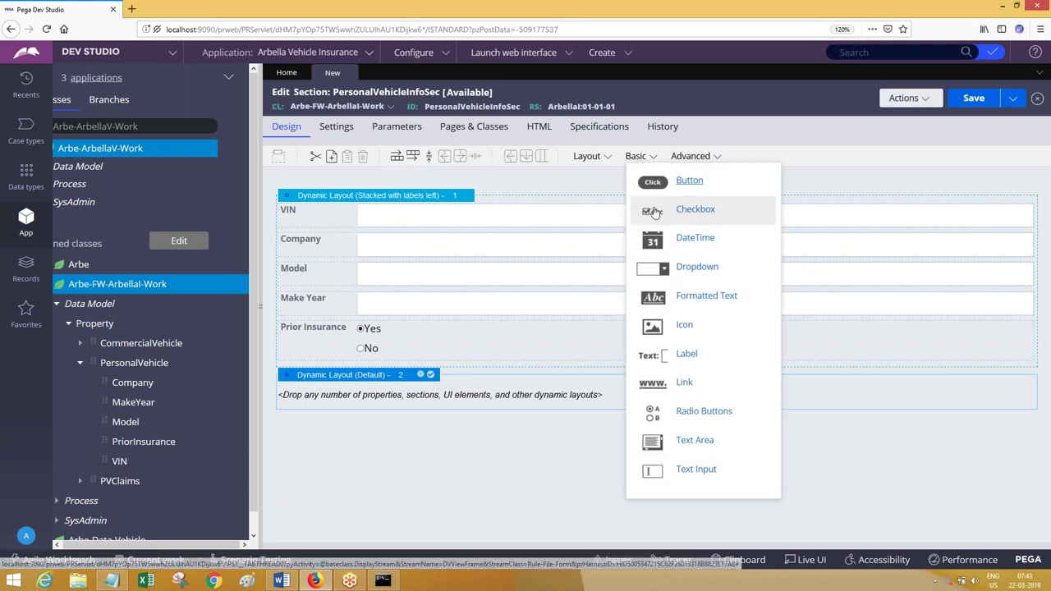
Step: Drag a Checkbox, Text Input, DateTime and Text Area into Dynamic Layout 2
{"action": "left_click_drag", "start_coordinate": [655, 213], "coordinate": [367, 403]}
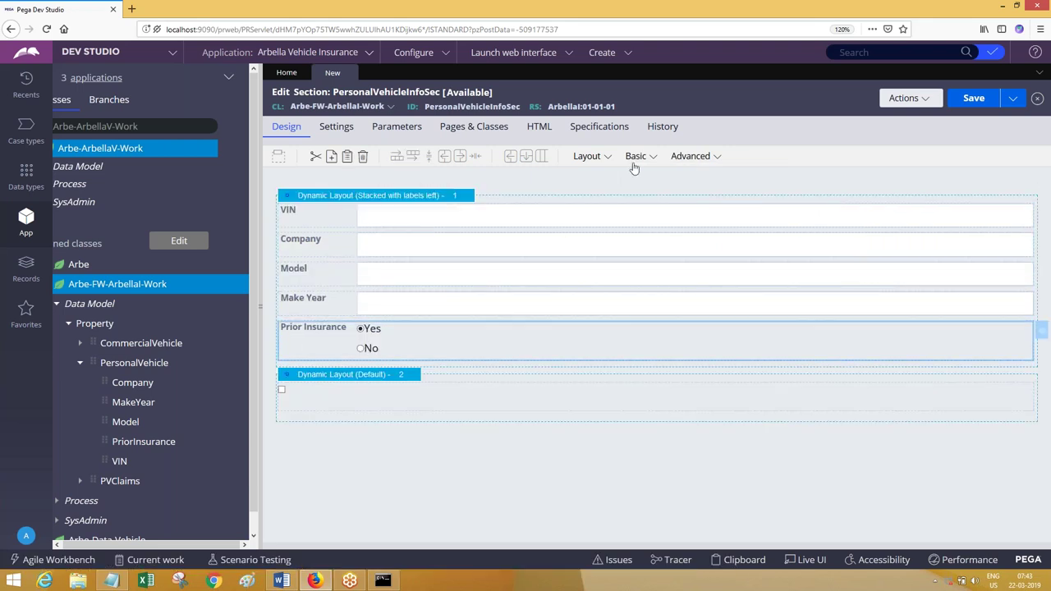
{"action": "left_click", "coordinate": [636, 156]}
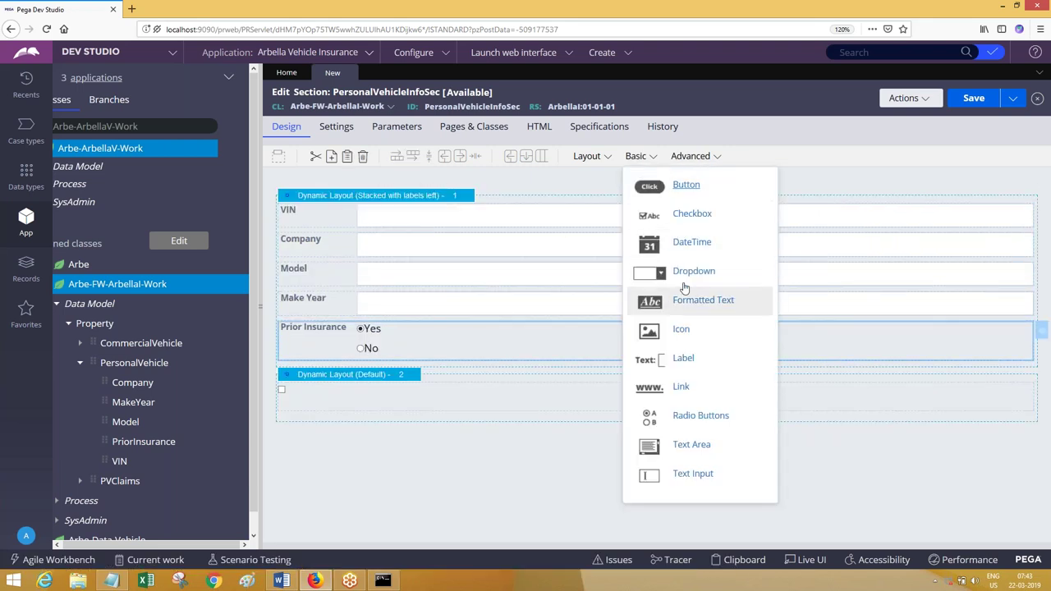
{"action": "left_click_drag", "start_coordinate": [693, 474], "coordinate": [493, 402]}
{"action": "left_click", "coordinate": [636, 156]}
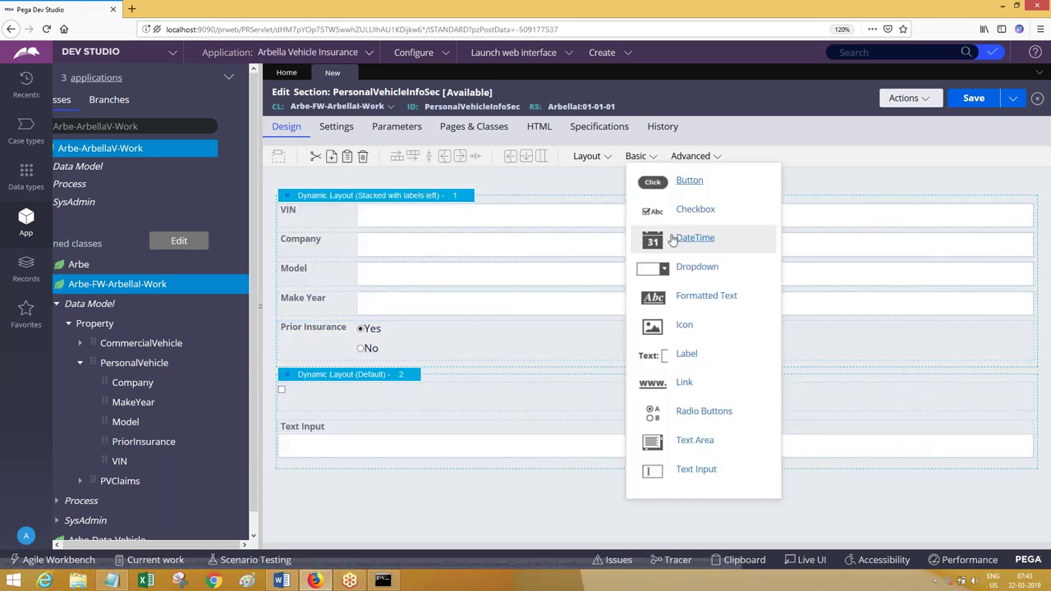
{"action": "left_click_drag", "start_coordinate": [638, 255], "coordinate": [385, 537]}
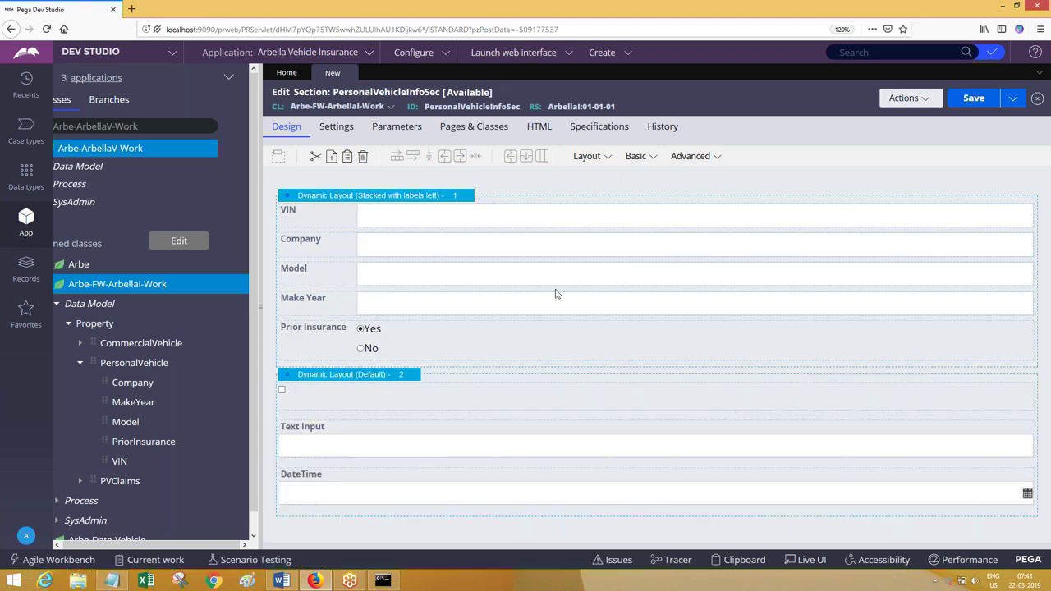
{"action": "left_click", "coordinate": [636, 156]}
{"action": "left_click_drag", "start_coordinate": [697, 279], "coordinate": [507, 502]}
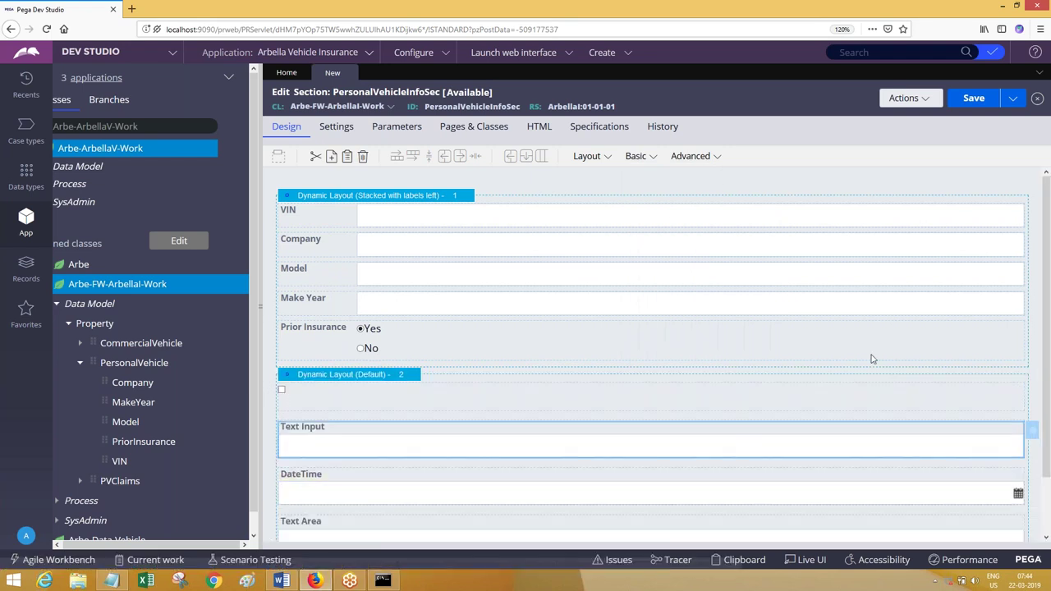
{"action": "scroll", "coordinate": [872, 359], "scroll_direction": "down", "scroll_amount": 1}
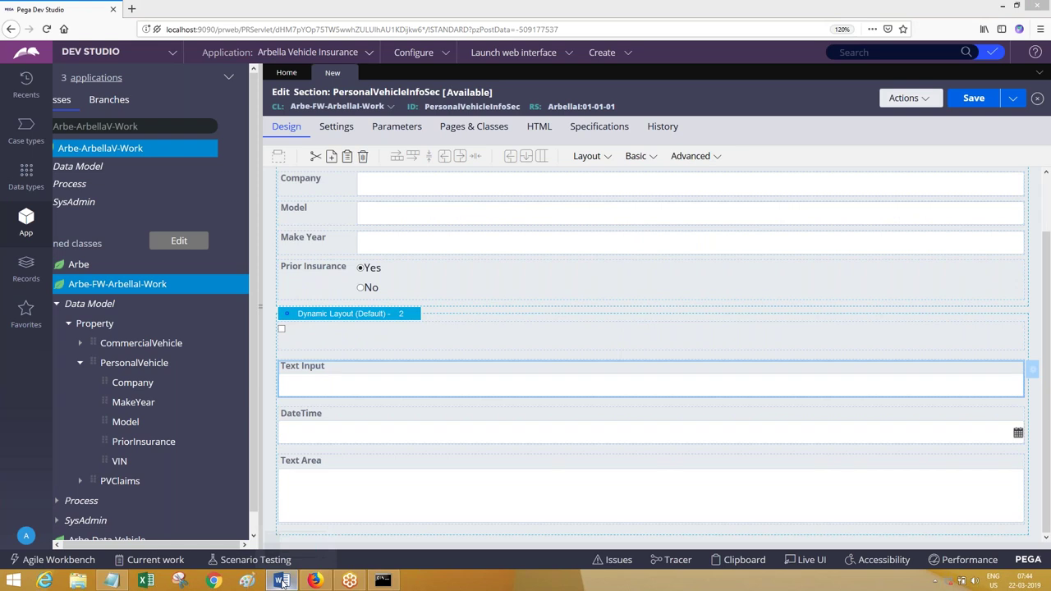
{"action": "left_click", "coordinate": [282, 581]}
Step: Add the section screenshot and the note 'Double click on these control and map these back to Claims page.' in Word
{"action": "key", "text": "End"}
{"action": "key", "text": "Return"}
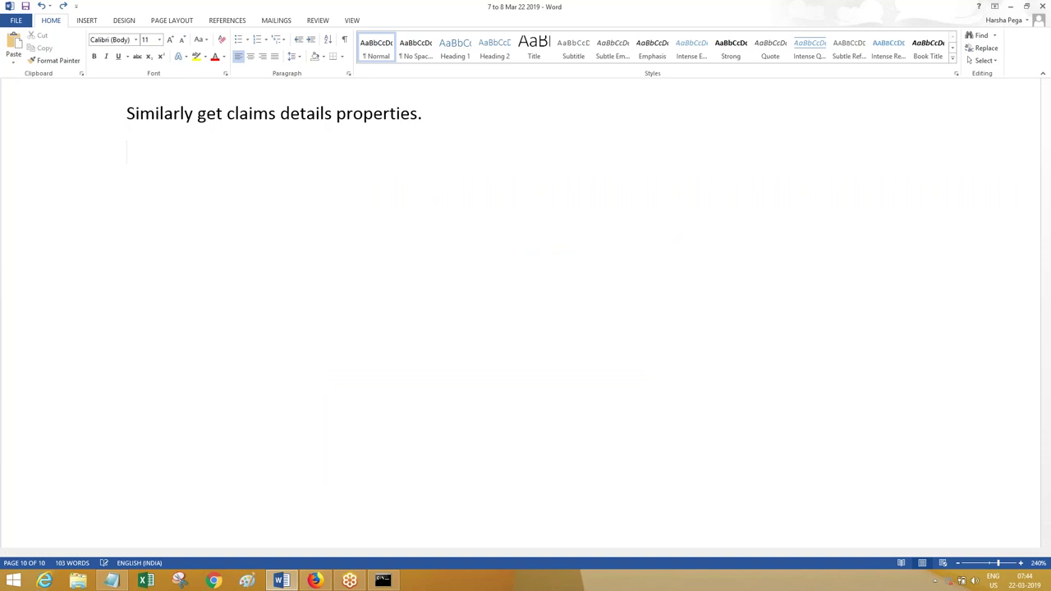
{"action": "left_click", "coordinate": [282, 581]}
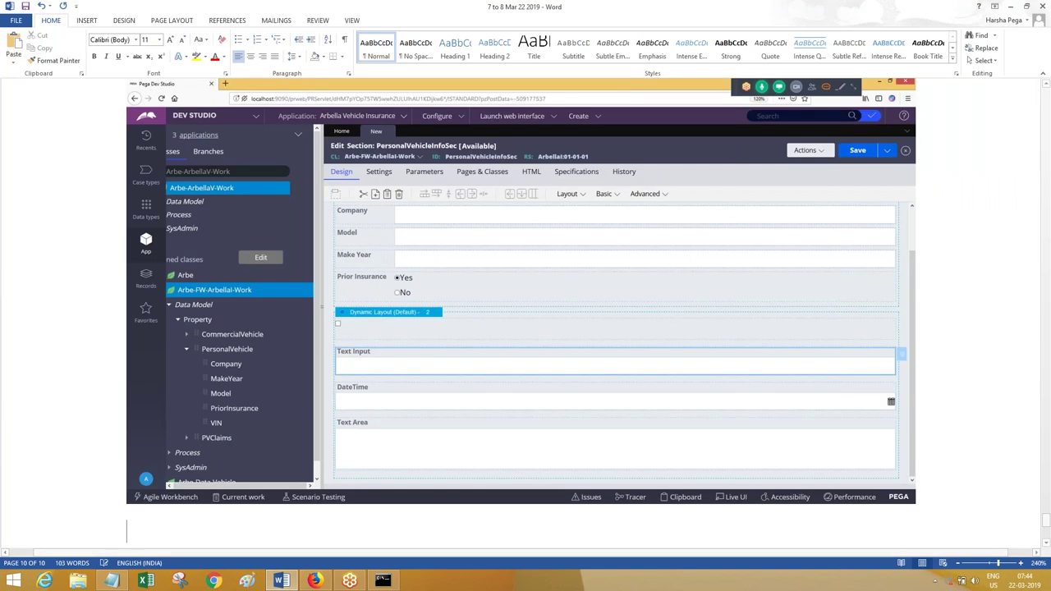
{"action": "scroll", "coordinate": [526, 312], "scroll_direction": "down", "scroll_amount": 1}
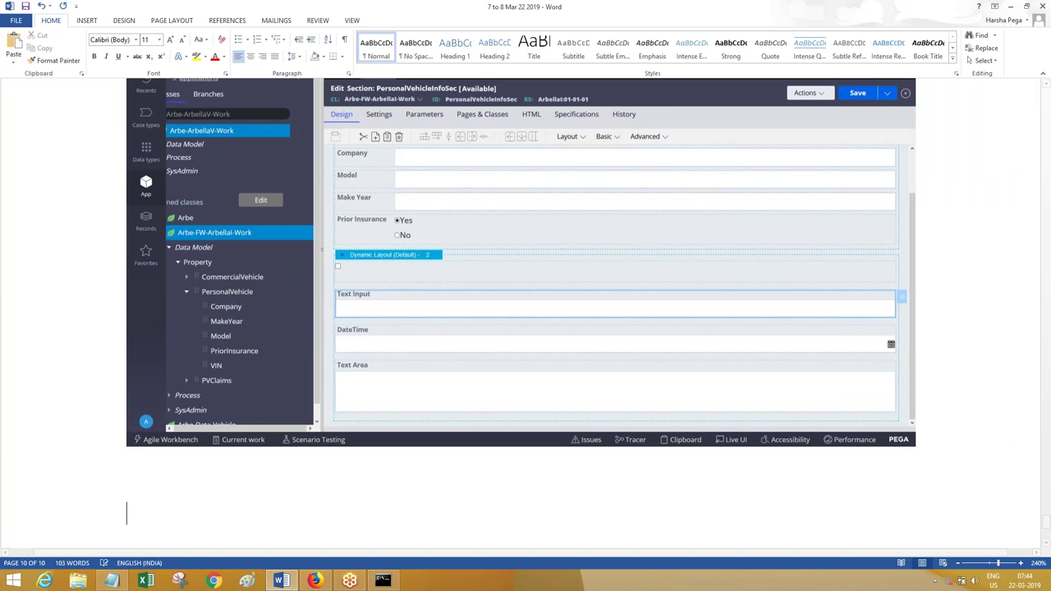
{"action": "type", "text": "Double click on these control am"}
{"action": "type", "text": "d"}
{"action": "key", "text": "BackSpace"}
{"action": "key", "text": "BackSpace"}
{"action": "type", "text": "nd map these back to C"}
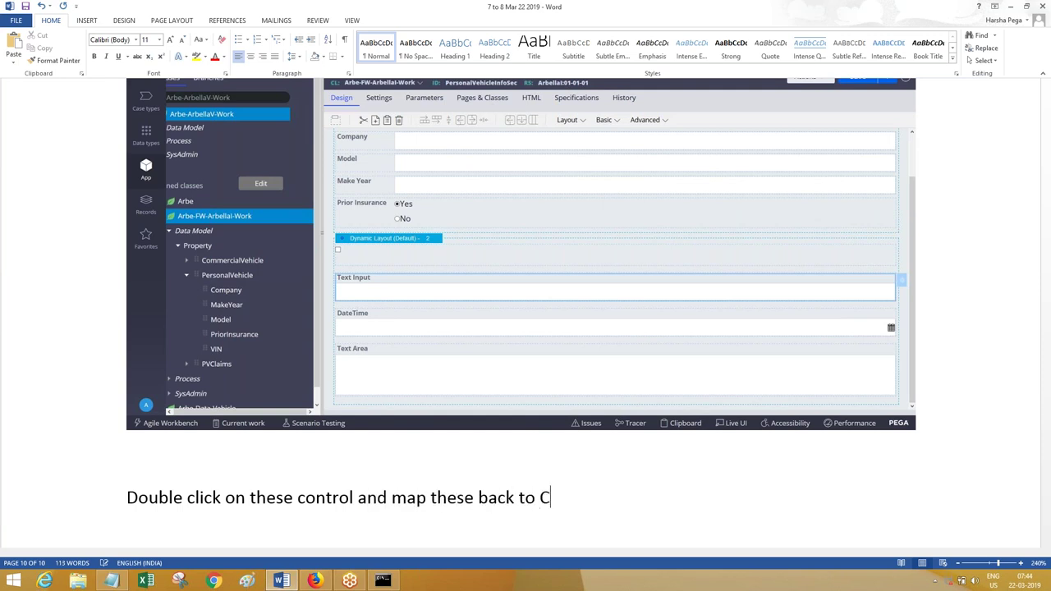
{"action": "type", "text": "laims page."}
{"action": "key", "text": "Return"}
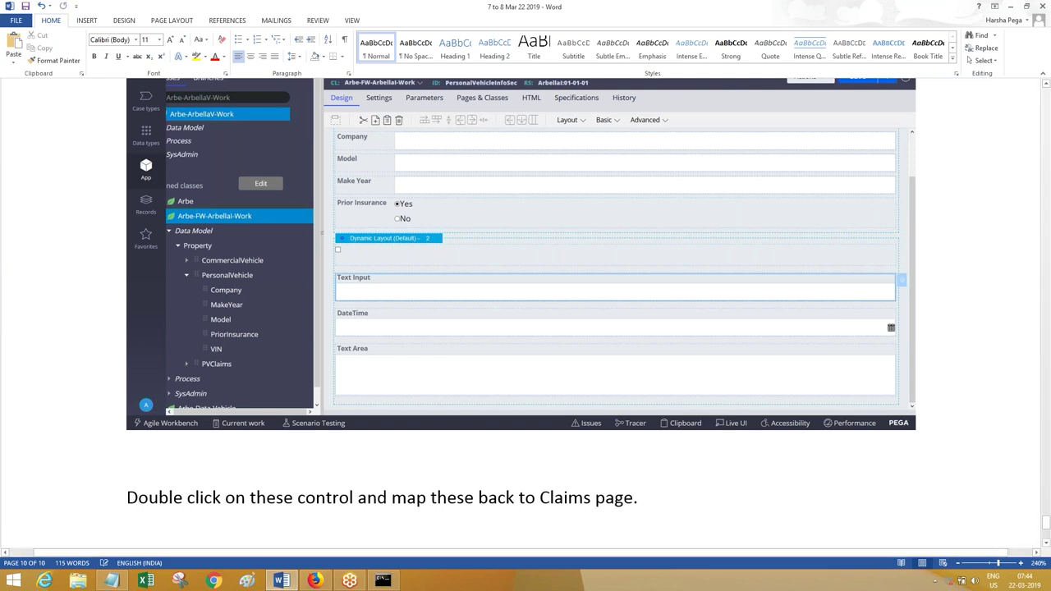
{"action": "left_click", "coordinate": [315, 580]}
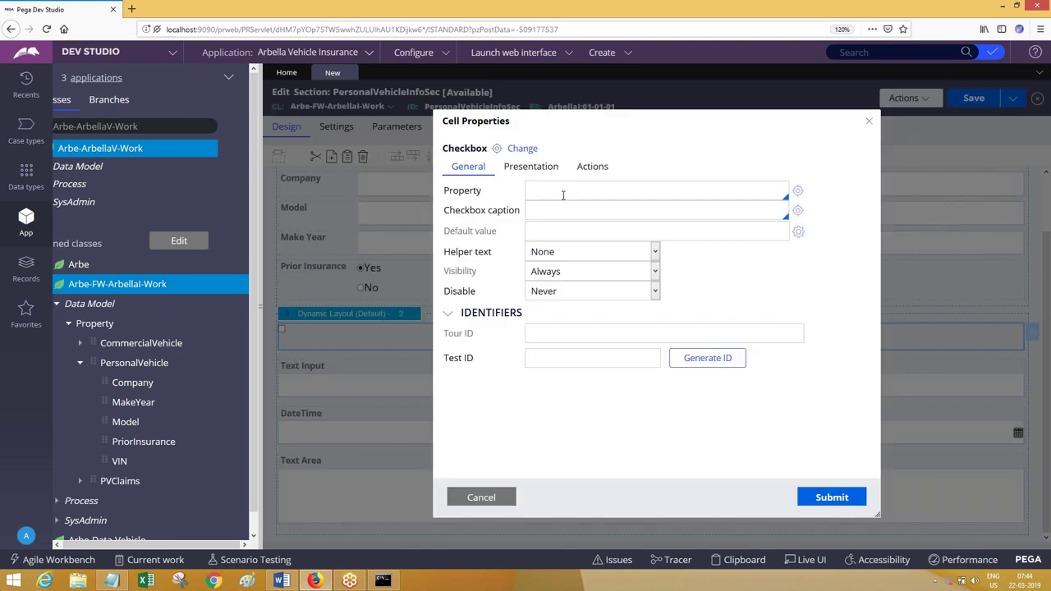
Step: Bind the second layout's checkbox to .PVClaims.PriorClaims and submit
{"action": "left_click", "coordinate": [561, 190]}
{"action": "type", "text": ".cl"}
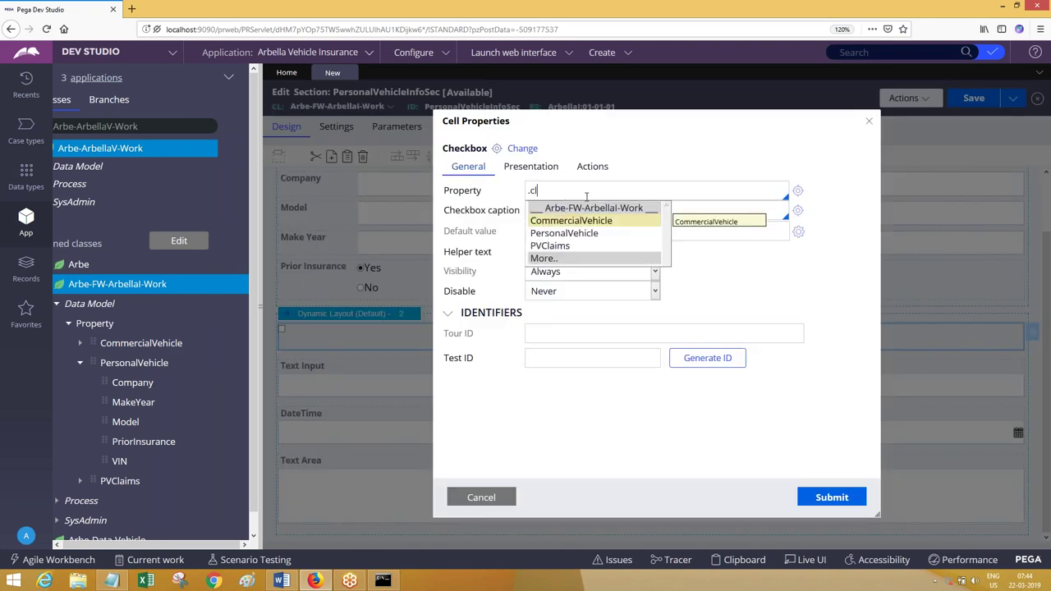
{"action": "left_click", "coordinate": [563, 247]}
{"action": "type", "text": "."}
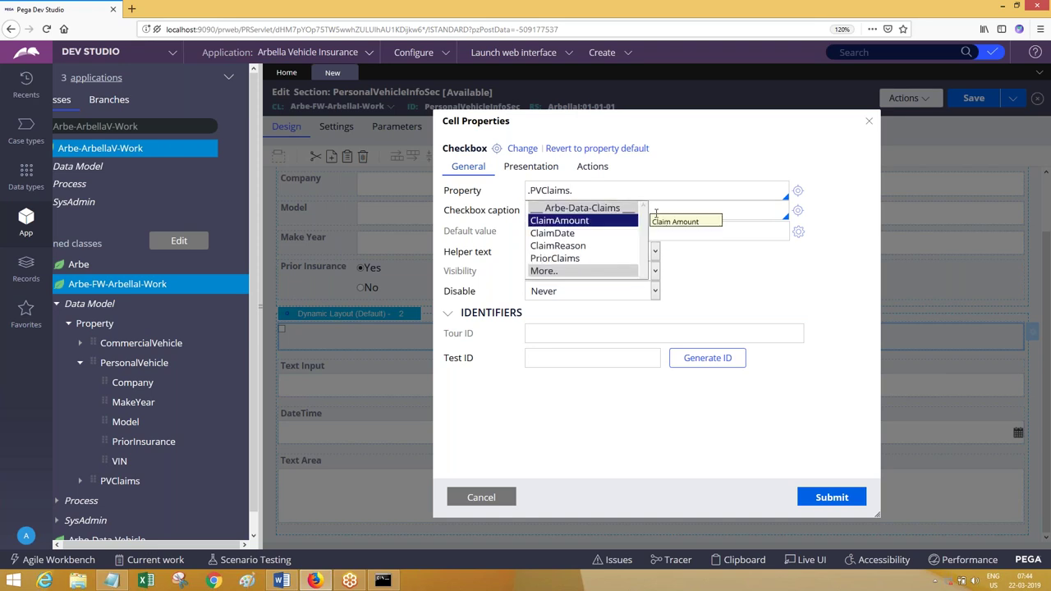
{"action": "key", "text": "Down"}
{"action": "key", "text": "Down"}
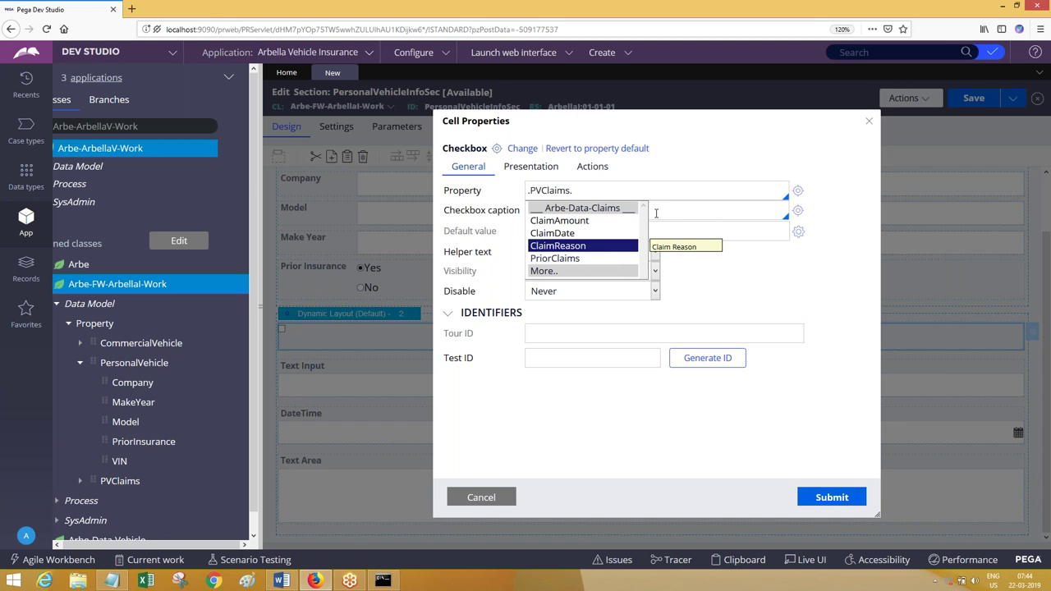
{"action": "key", "text": "Down"}
{"action": "key", "text": "Return"}
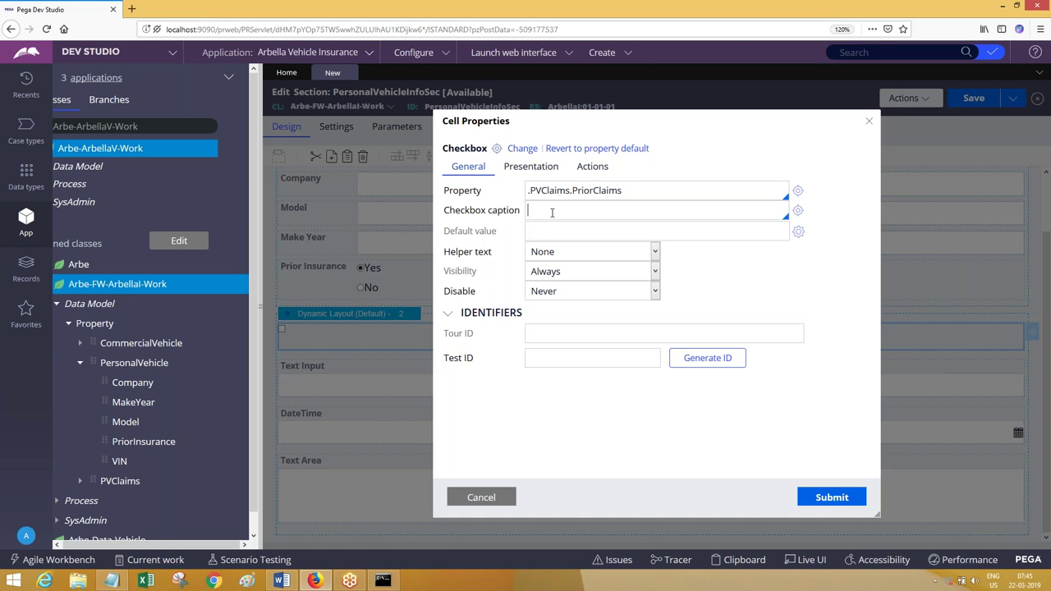
{"action": "left_click", "coordinate": [828, 496]}
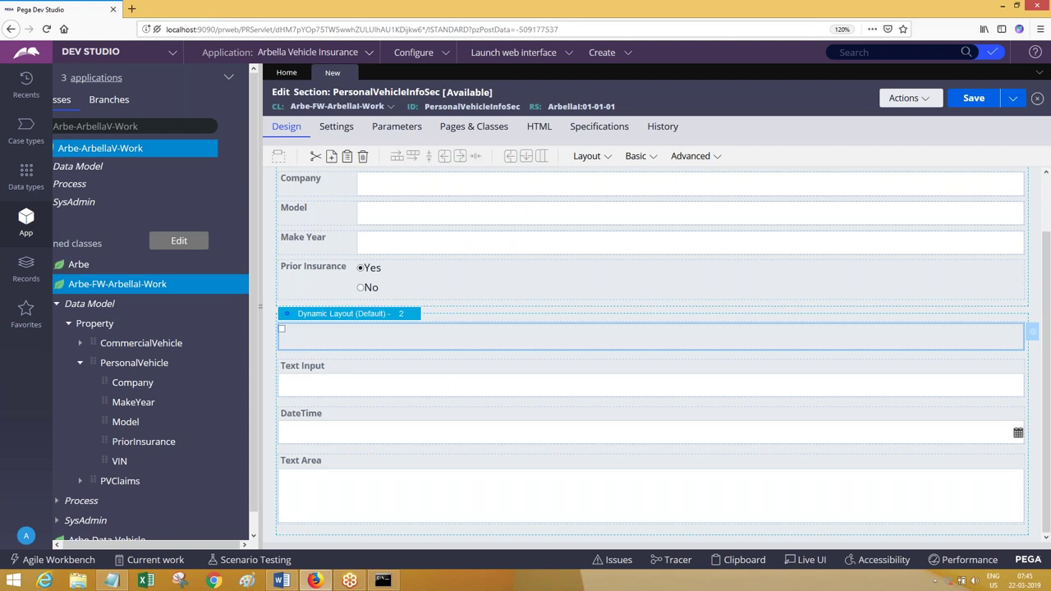
Step: Caption the prior-claims checkbox 'Please select this if there are previous claims' and submit
{"action": "double_click", "coordinate": [551, 341]}
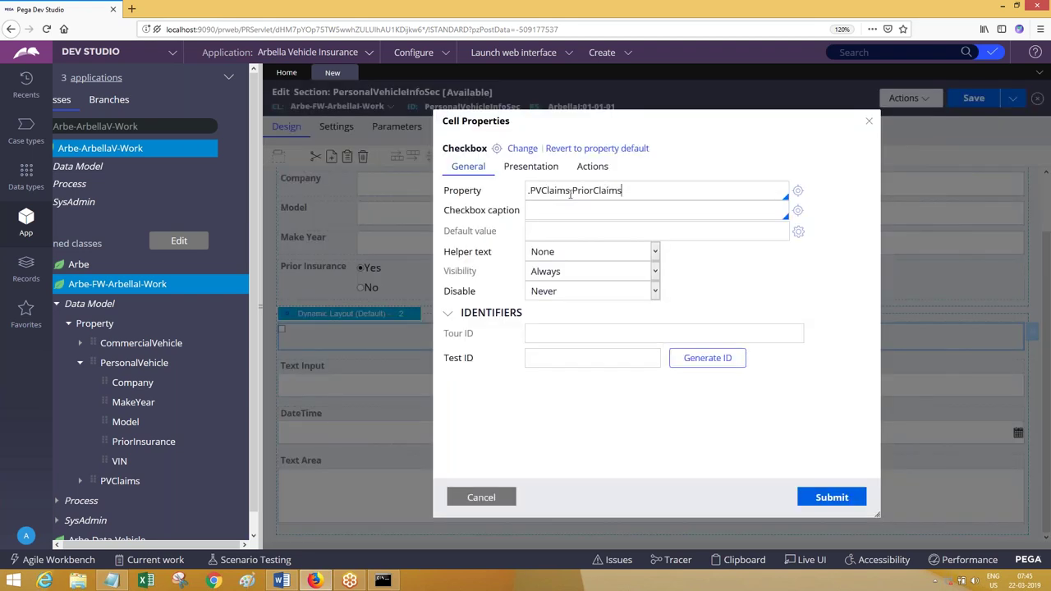
{"action": "left_click", "coordinate": [470, 196]}
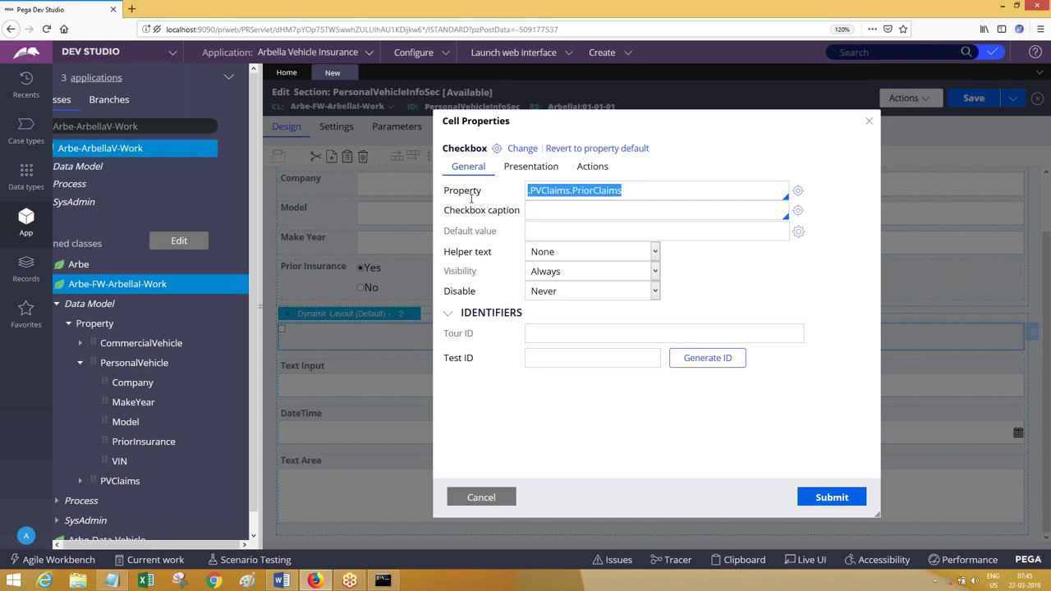
{"action": "left_click", "coordinate": [281, 580]}
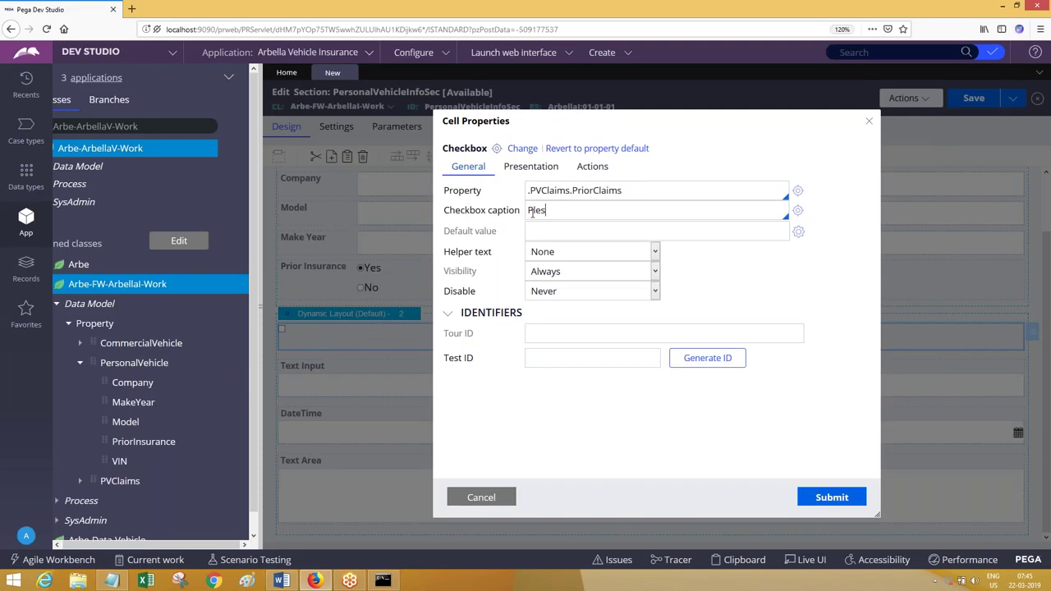
{"action": "key", "text": "BackSpace"}
{"action": "type", "text": "ase select this if there are previous claims"}
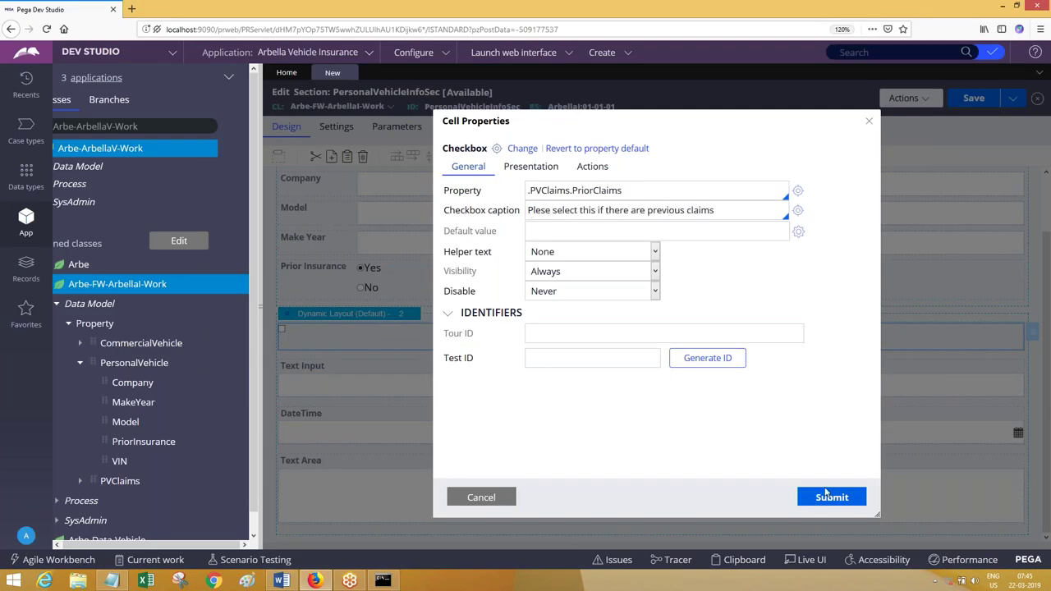
{"action": "left_click", "coordinate": [826, 492]}
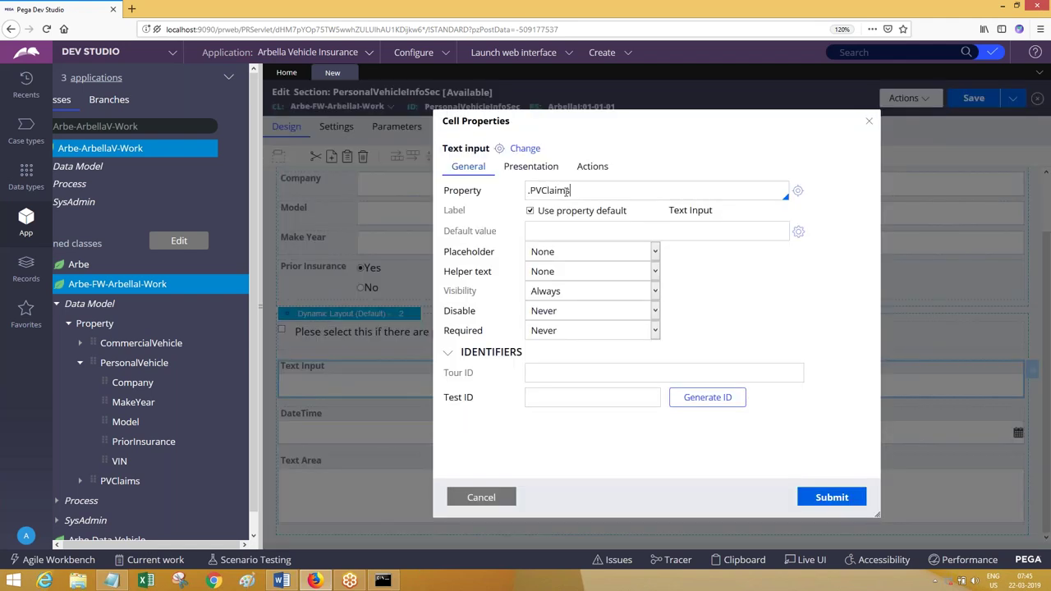
Step: Bind the text input to .ClaimAmount and the date-time field to .PVClaims.ClaimDate
{"action": "type", "text": ".ClaimAmount"}
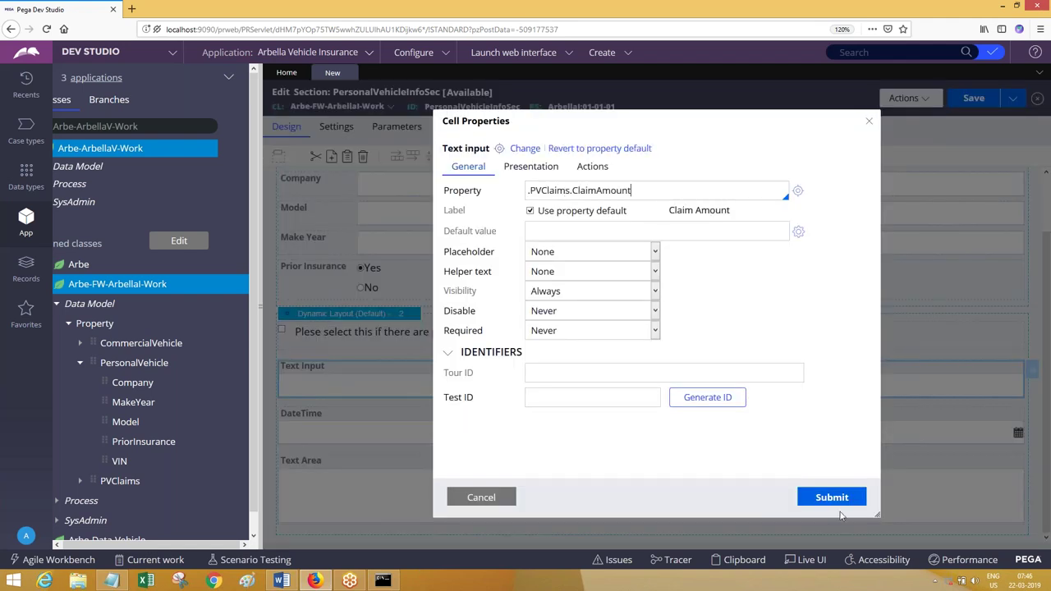
{"action": "left_click", "coordinate": [465, 497]}
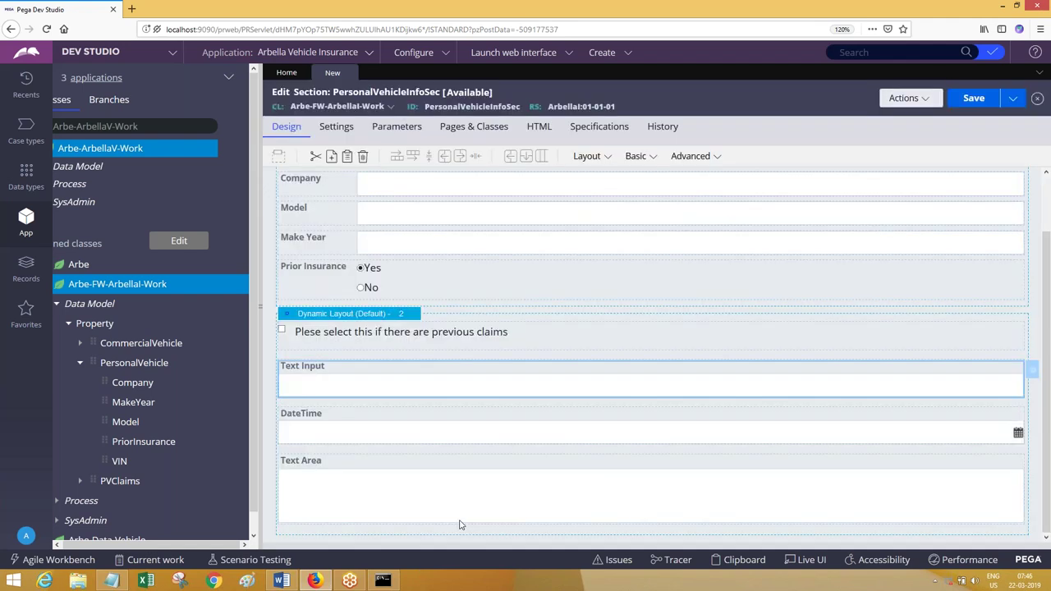
{"action": "double_click", "coordinate": [570, 431]}
{"action": "type", "text": ".PVClaims.C"}
{"action": "key", "text": "Down"}
{"action": "key", "text": "Down"}
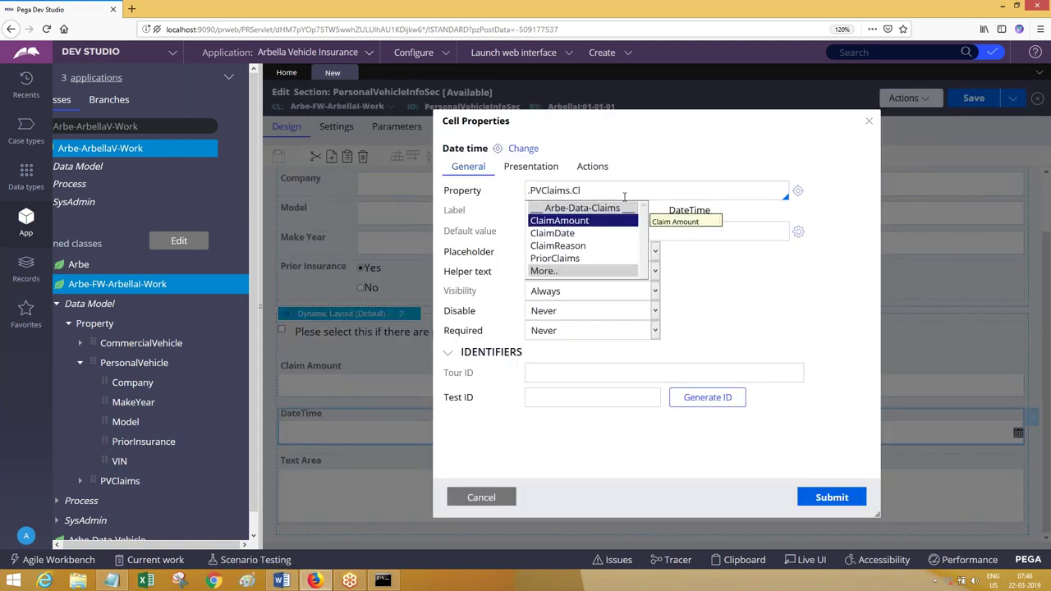
{"action": "key", "text": "Return"}
{"action": "key", "text": "Return"}
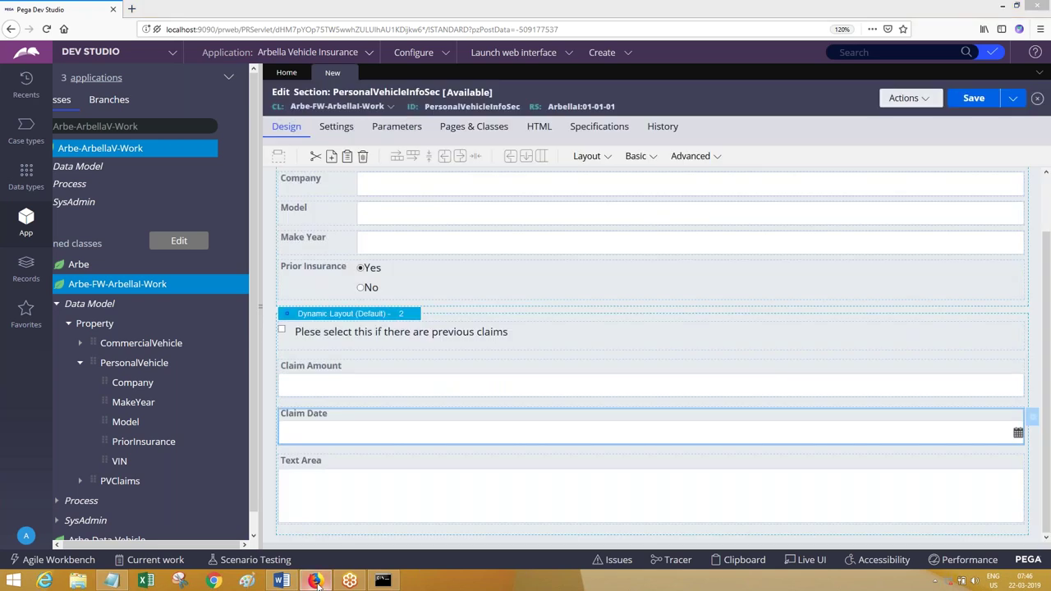
Step: Bind the text area to .PVClaims.ClaimReason and submit
{"action": "left_click", "coordinate": [316, 581]}
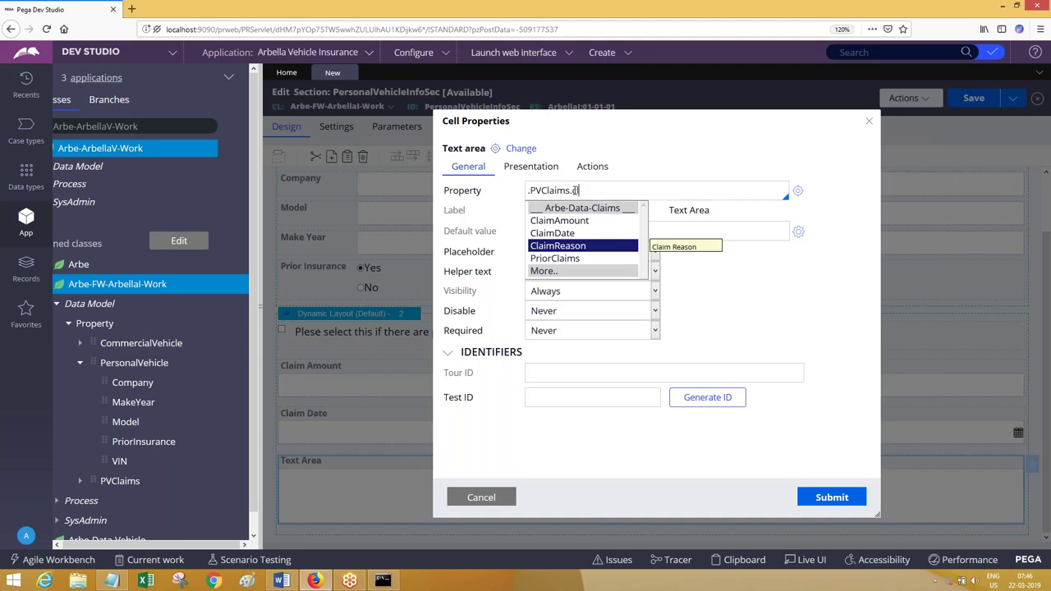
{"action": "key", "text": "Return"}
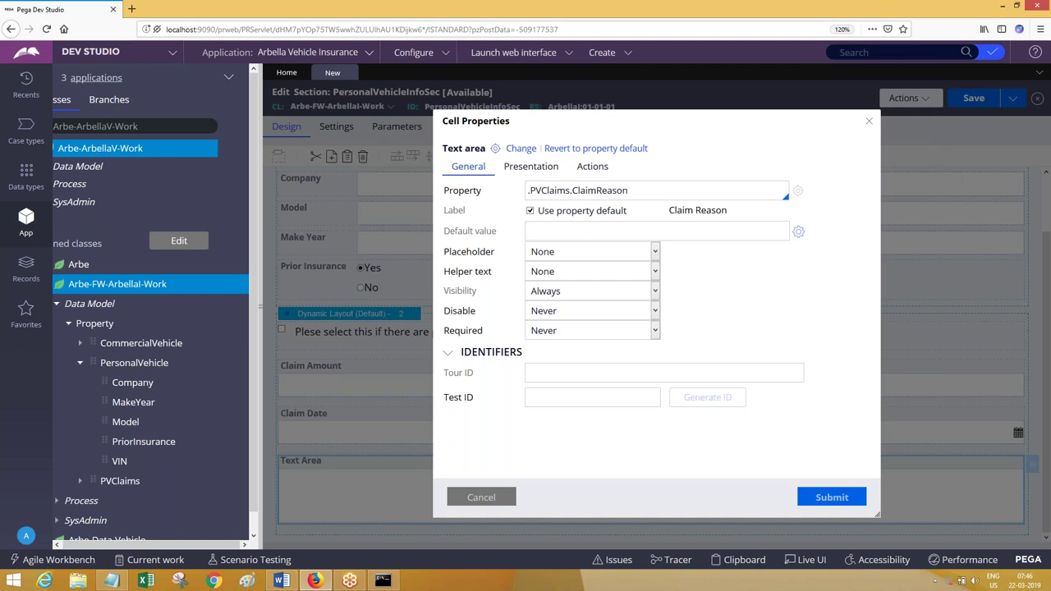
{"action": "left_click", "coordinate": [825, 498]}
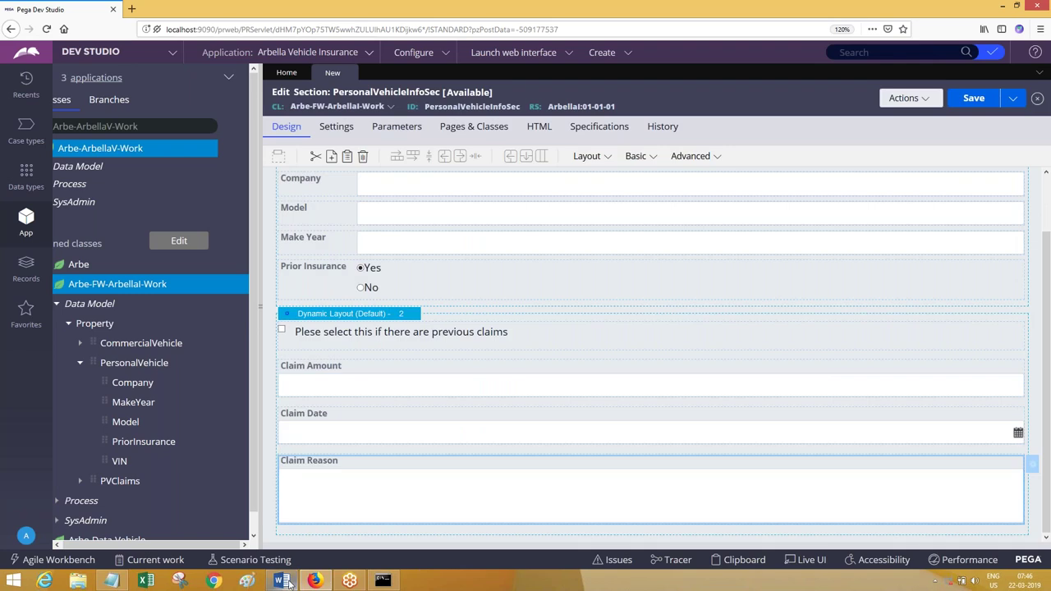
Step: Complete 'Submit' in the Word notes, add the Pega screenshot and the line 'Add a header to each of the layouts.'
{"action": "left_click", "coordinate": [282, 580]}
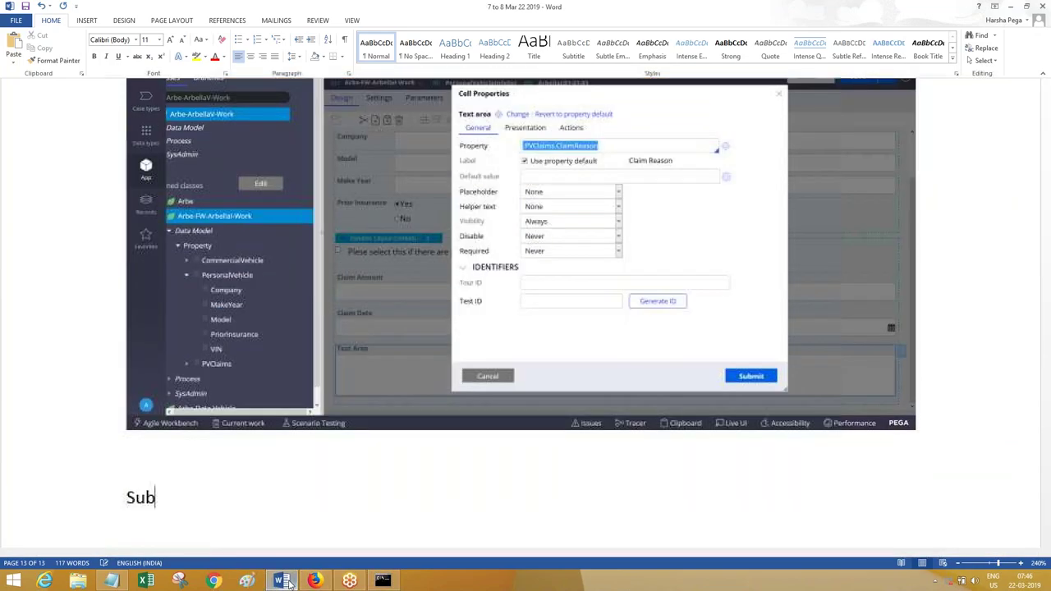
{"action": "type", "text": "mit"}
{"action": "left_click", "coordinate": [281, 580]}
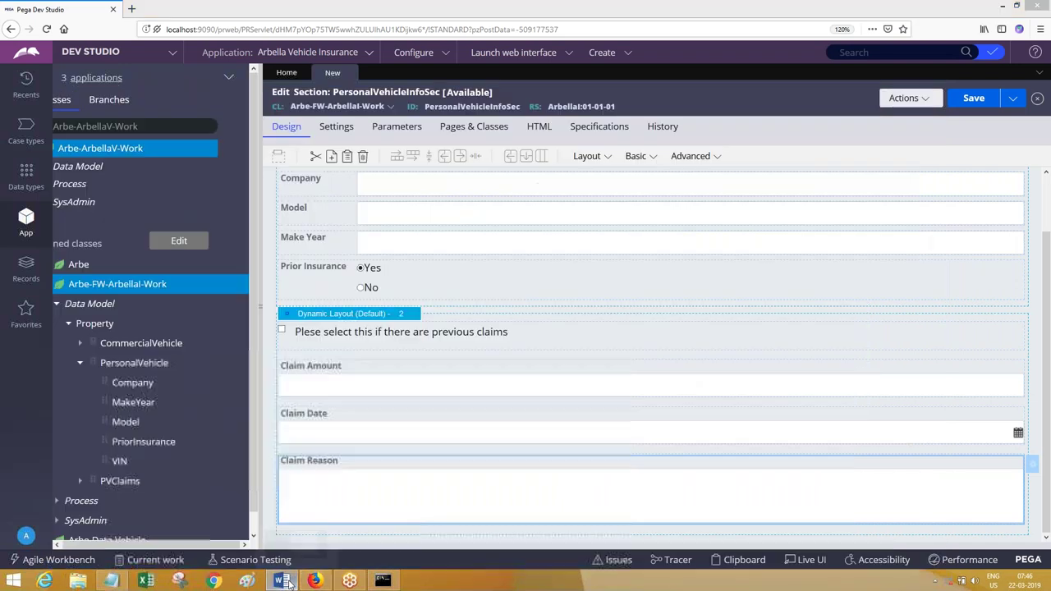
{"action": "left_click", "coordinate": [282, 581]}
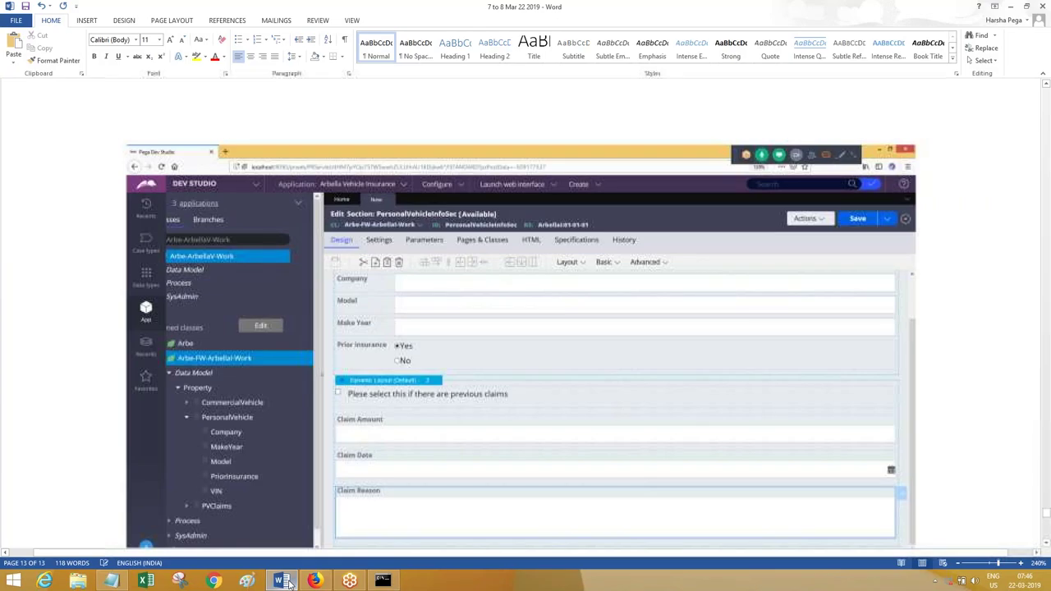
{"action": "key", "text": "Return"}
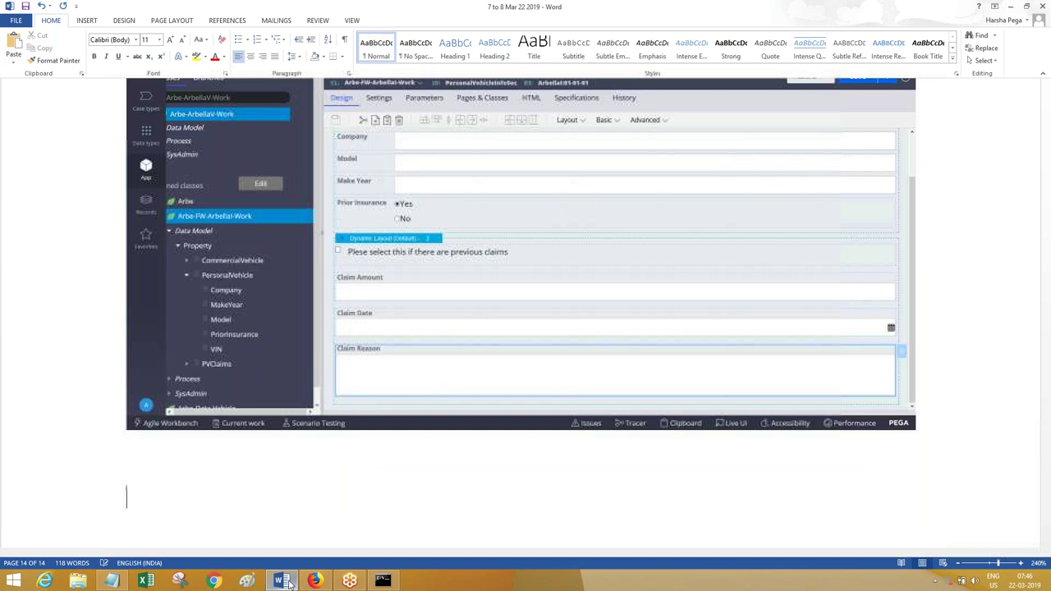
{"action": "type", "text": "Add a header to each of the layouts."}
{"action": "key", "text": "Return"}
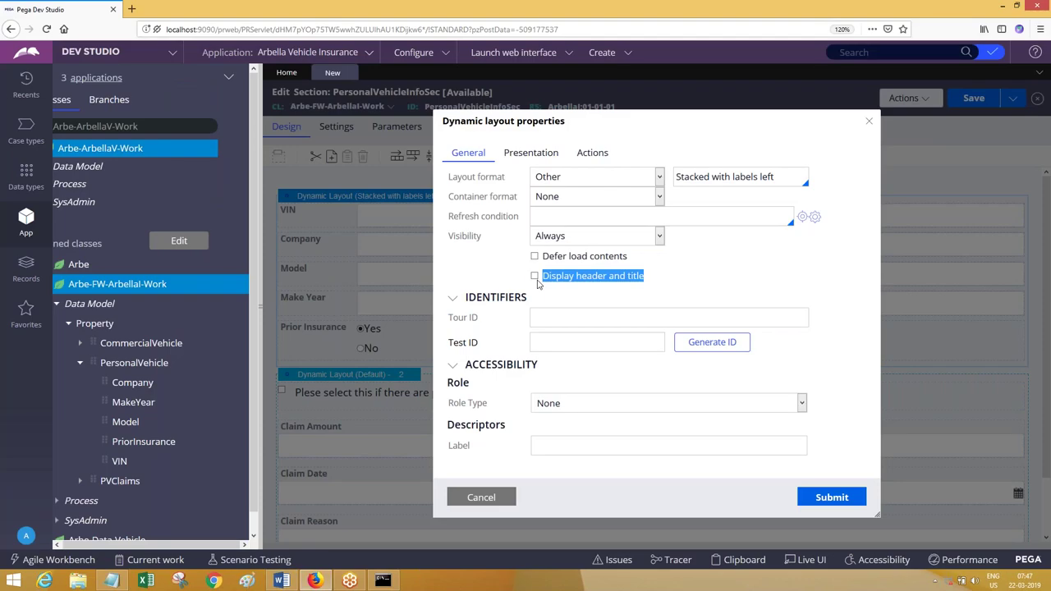
Step: Turn on Dynamic Layout 1's header and title it 'Please Provide Personal Vehicle Details'
{"action": "left_click", "coordinate": [534, 276]}
{"action": "left_click_drag", "start_coordinate": [725, 313], "coordinate": [665, 314]}
{"action": "key", "text": "BackSpace"}
{"action": "type", "text": "Please Provide PE"}
{"action": "key", "text": "BackSpace"}
{"action": "type", "text": "e"}
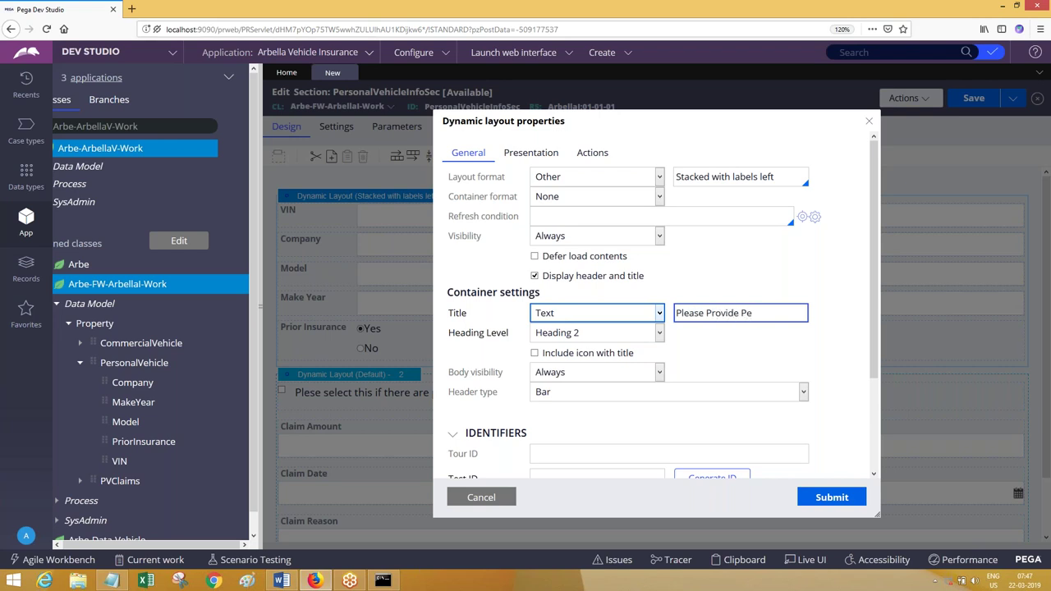
{"action": "type", "text": "rsonal Vehicle Details"}
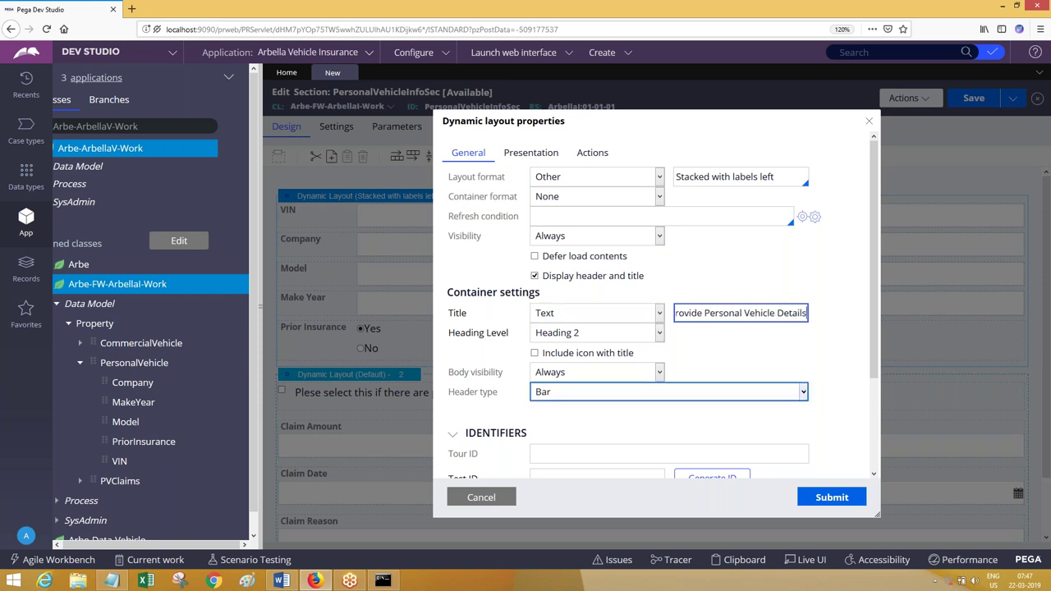
{"action": "left_click", "coordinate": [828, 503]}
{"action": "right_click", "coordinate": [827, 504]}
{"action": "left_click", "coordinate": [827, 502]}
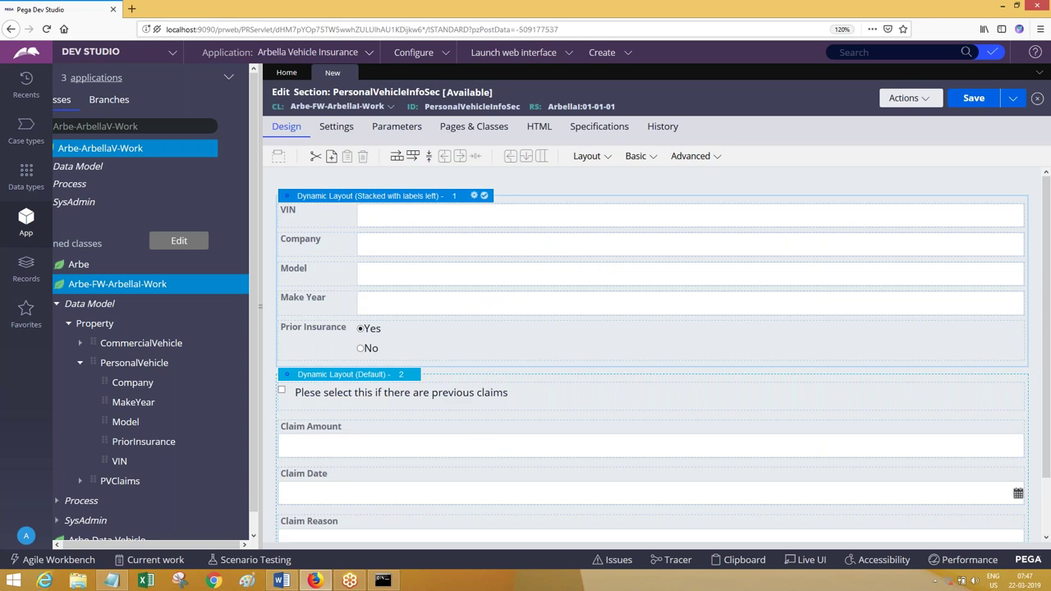
{"action": "left_click", "coordinate": [281, 580]}
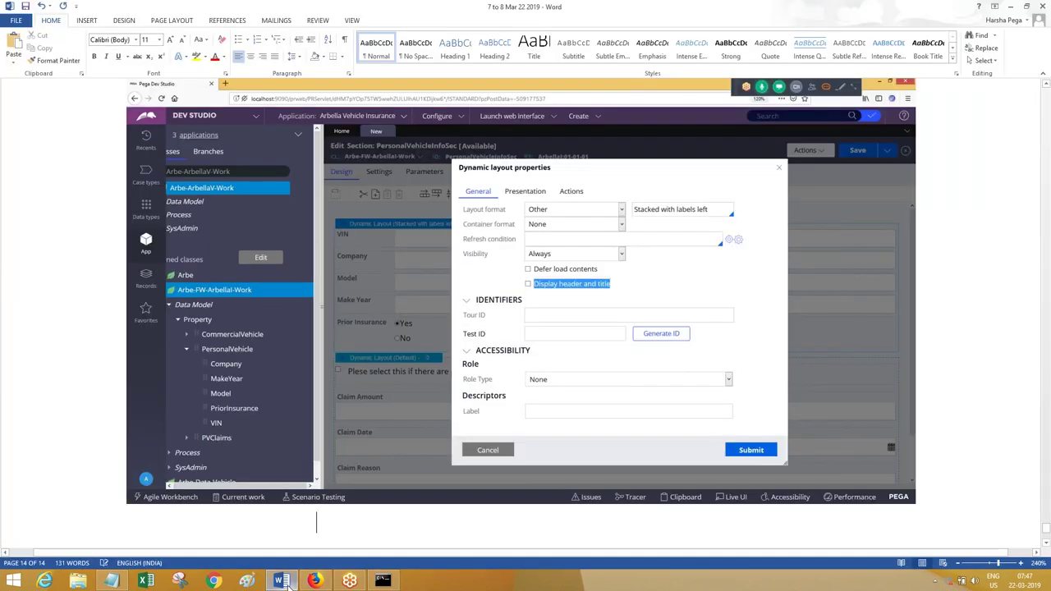
Step: Select the second claims layout and note 'Now double click on layout 2' in Word
{"action": "left_click", "coordinate": [283, 581]}
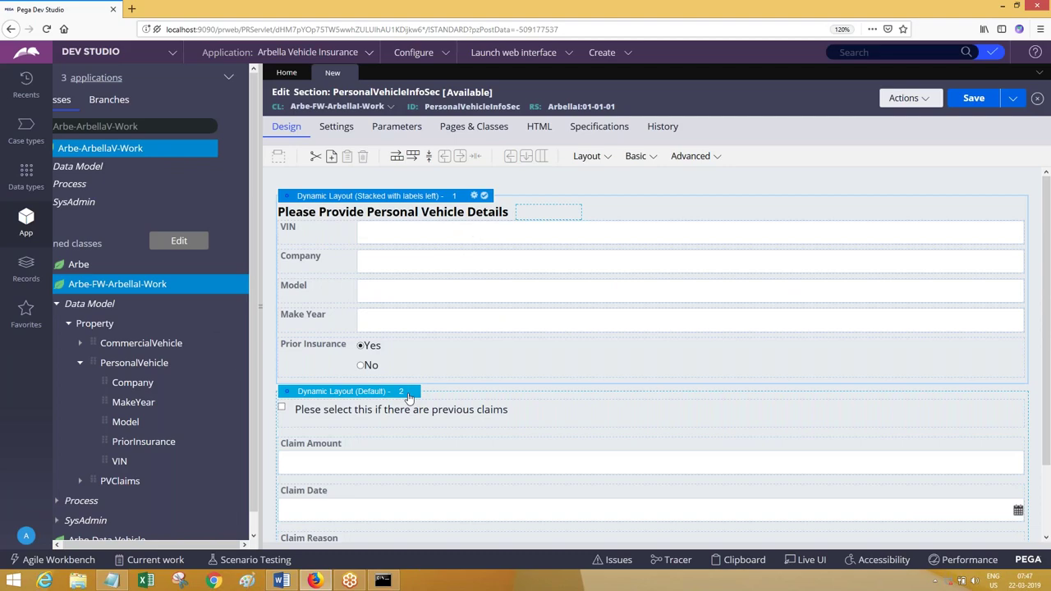
{"action": "left_click", "coordinate": [409, 394]}
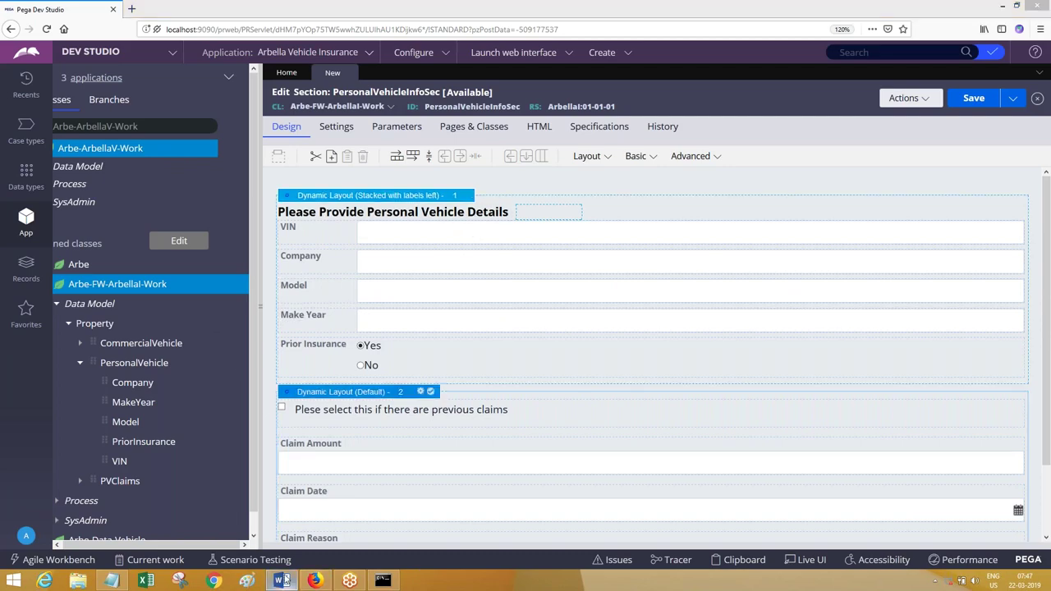
{"action": "left_click", "coordinate": [283, 580]}
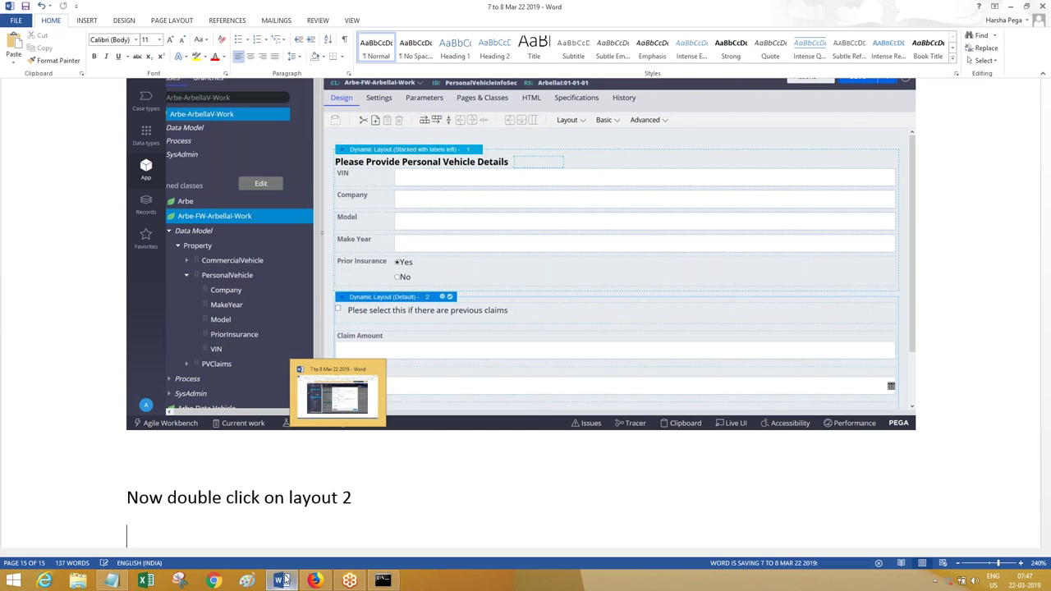
{"action": "left_click", "coordinate": [283, 580]}
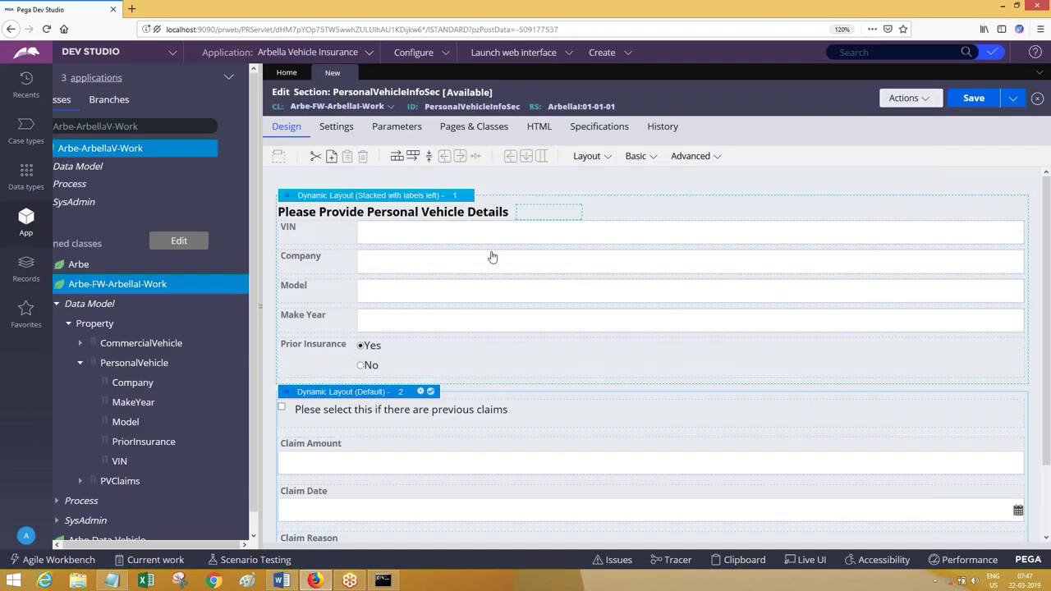
Step: Set Dynamic Layout 2's format to Other > Stacked with labels left
{"action": "double_click", "coordinate": [493, 258]}
{"action": "left_click", "coordinate": [597, 176]}
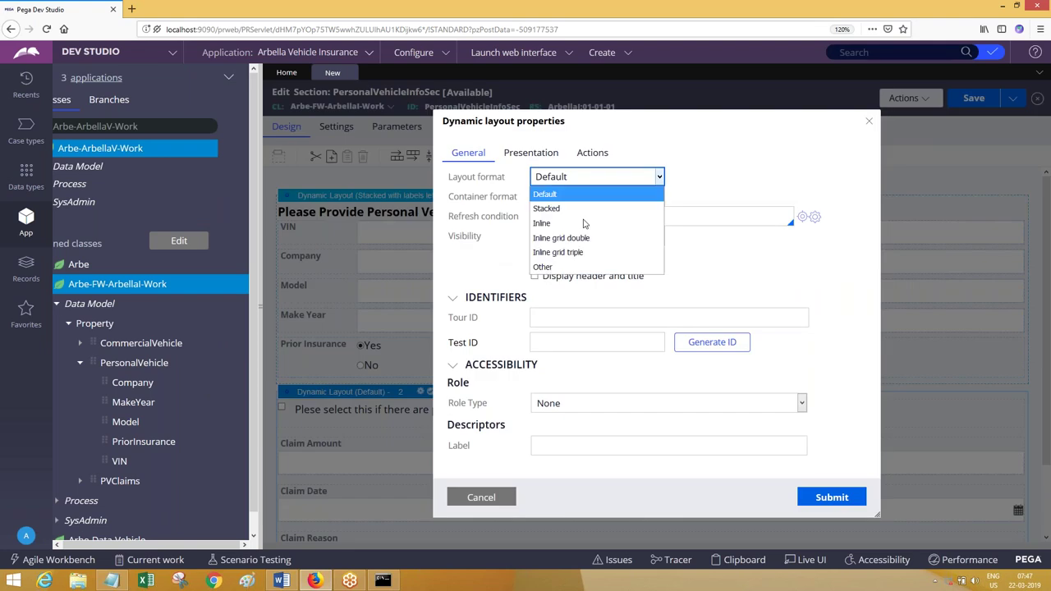
{"action": "left_click", "coordinate": [558, 268]}
{"action": "left_click", "coordinate": [678, 177]}
{"action": "type", "text": "stacked"}
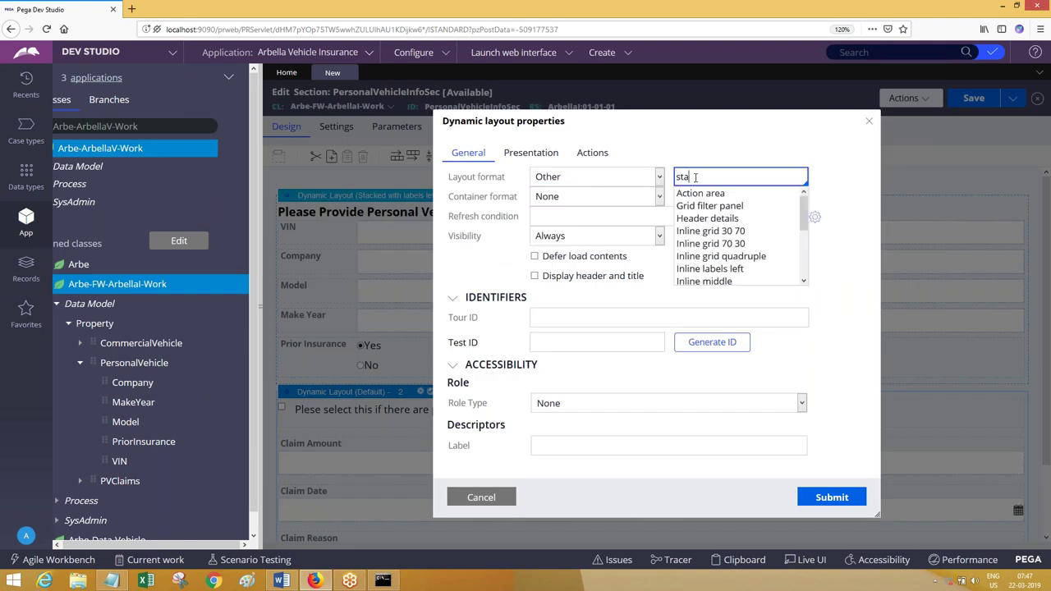
{"action": "left_click", "coordinate": [690, 198]}
Step: Give the claims layout the header title 'Please provide Previous Claims Details' and submit
{"action": "left_click", "coordinate": [534, 276]}
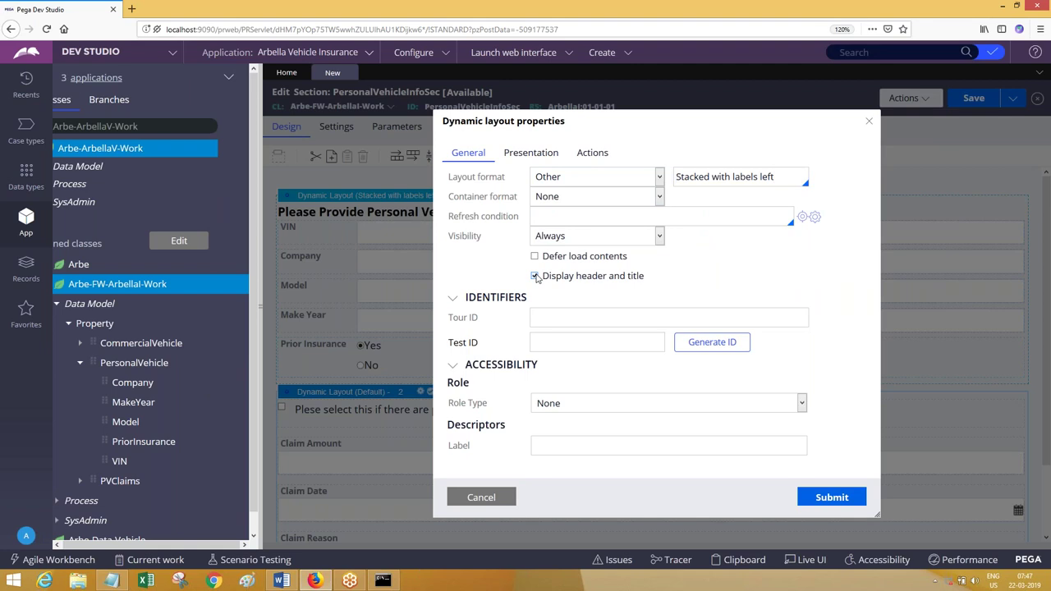
{"action": "left_click_drag", "start_coordinate": [542, 277], "coordinate": [666, 280]}
{"action": "left_click", "coordinate": [690, 313]}
{"action": "type", "text": "Please provide "}
{"action": "type", "text": "Previous Cla"}
{"action": "type", "text": "ims Details"}
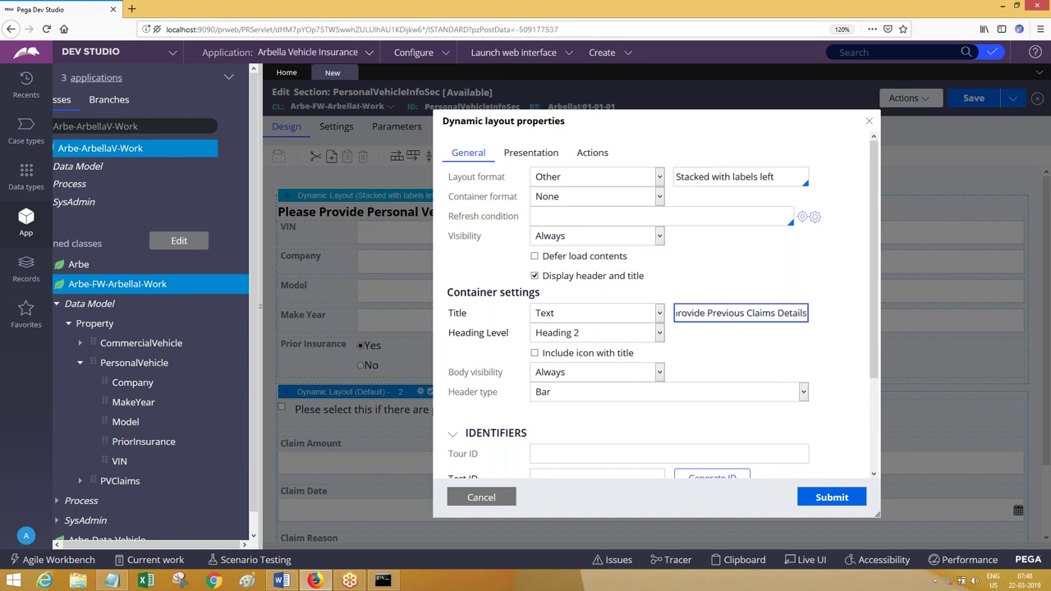
{"action": "left_click", "coordinate": [830, 497]}
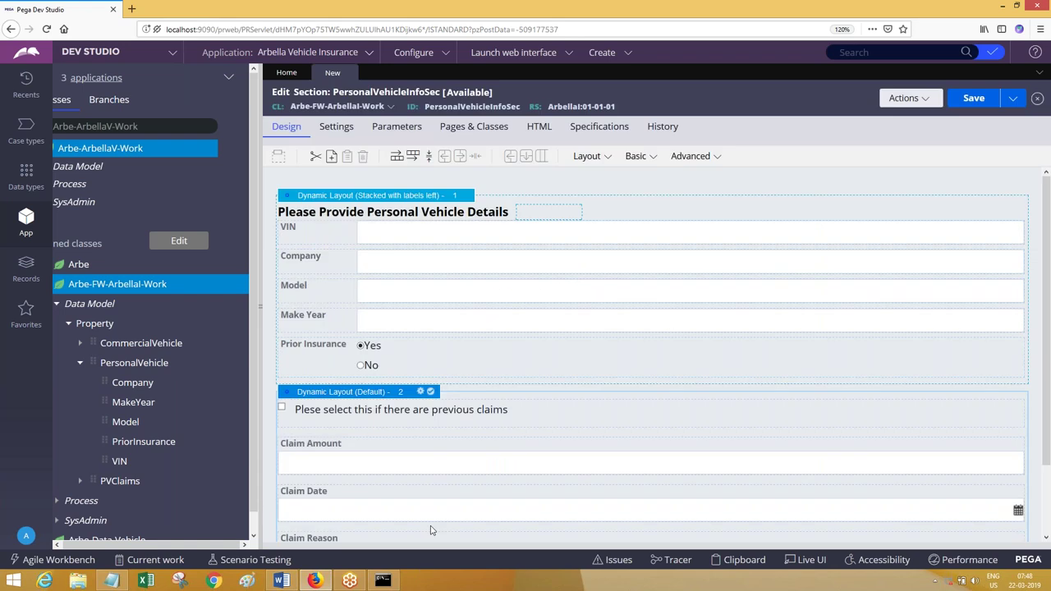
{"action": "mouse_move", "coordinate": [284, 581]}
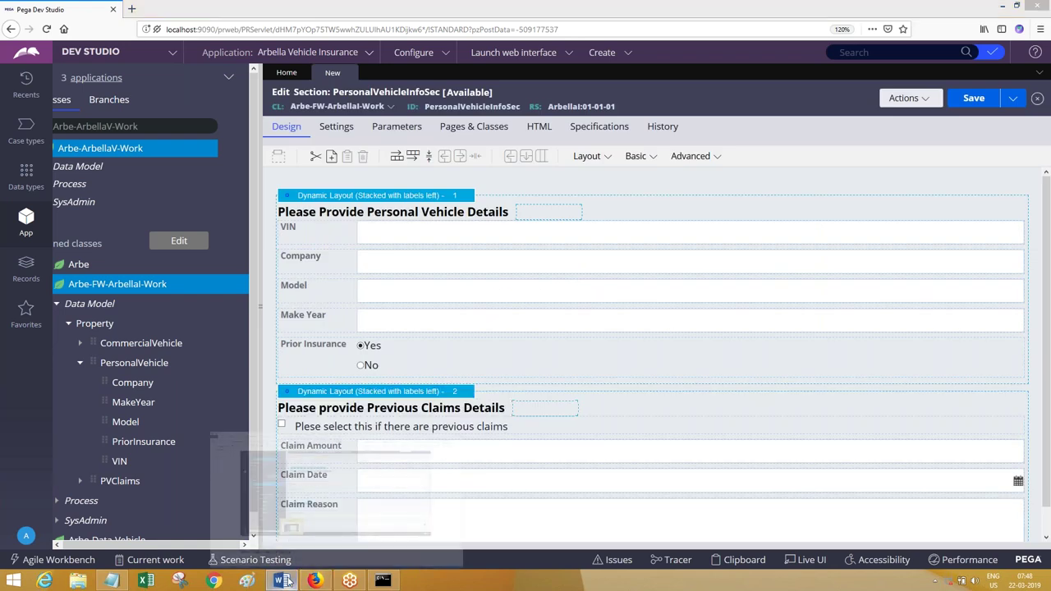
Step: Save the PersonalVehicleInfoSec section with Ctrl+S and select the claims layout
{"action": "left_click", "coordinate": [284, 582]}
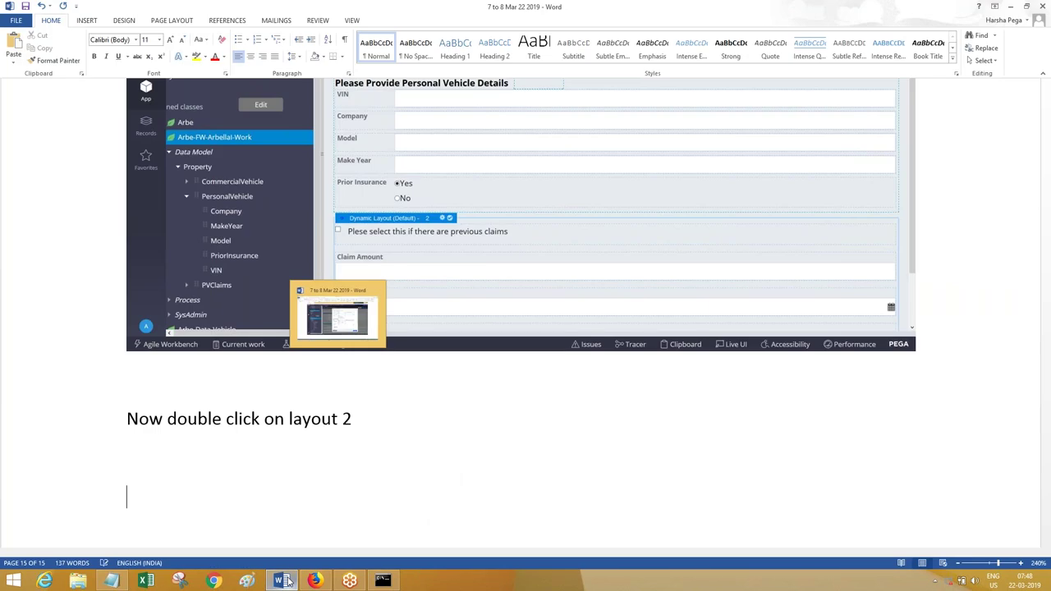
{"action": "left_click", "coordinate": [314, 581]}
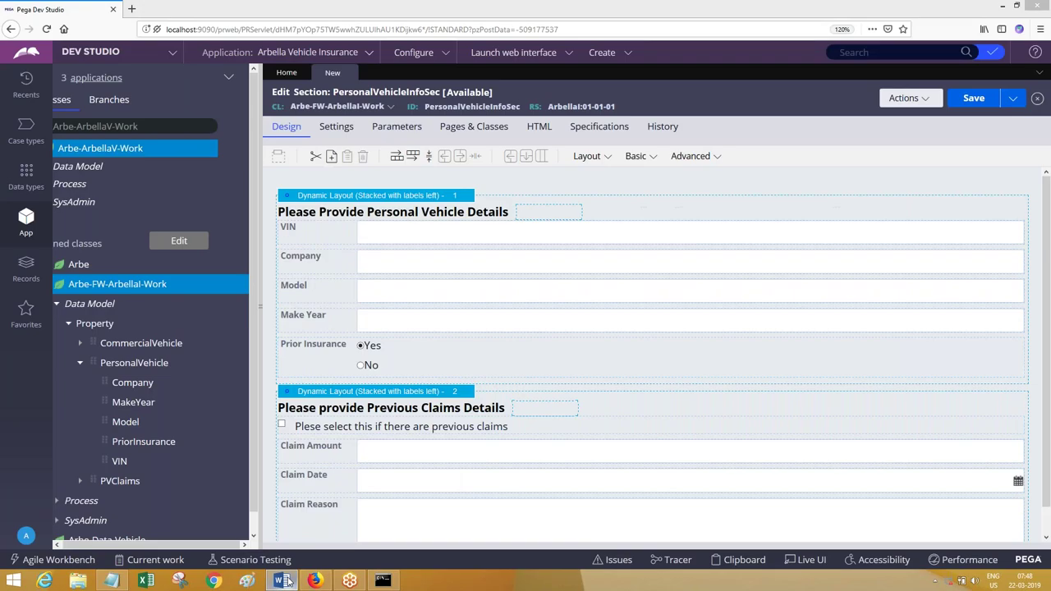
{"action": "key", "text": "ctrl+s"}
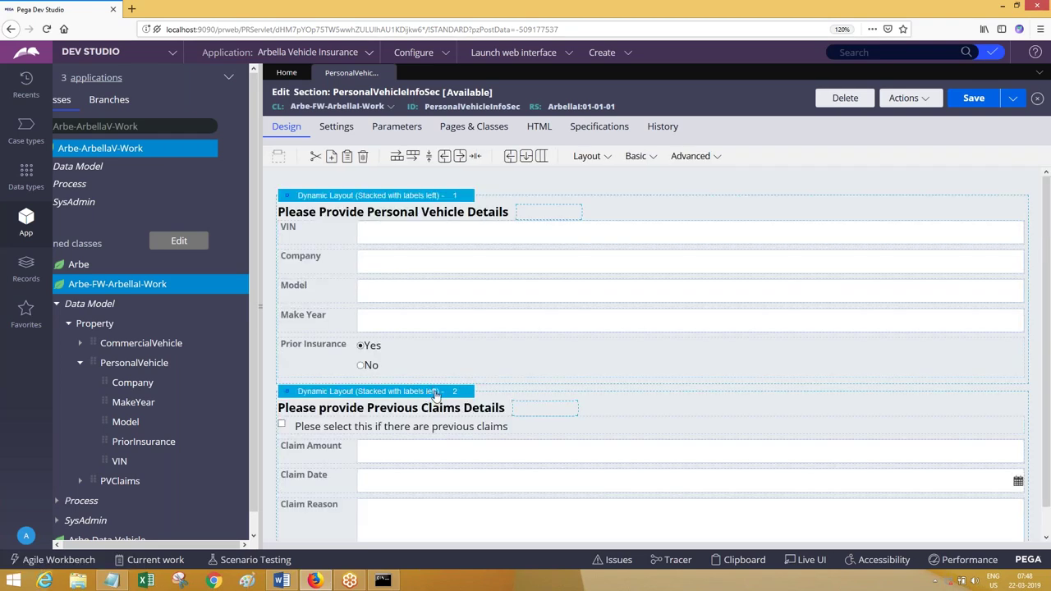
{"action": "left_click", "coordinate": [435, 394]}
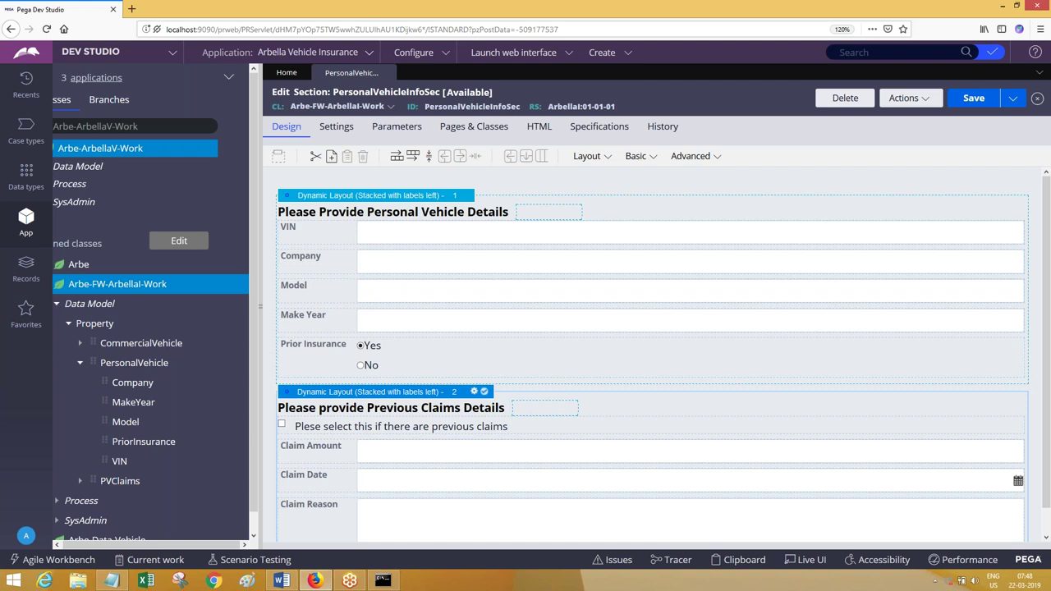
Step: Try a when-rule visibility on the claims layout, then set it back to Always and submit
{"action": "left_click", "coordinate": [474, 391]}
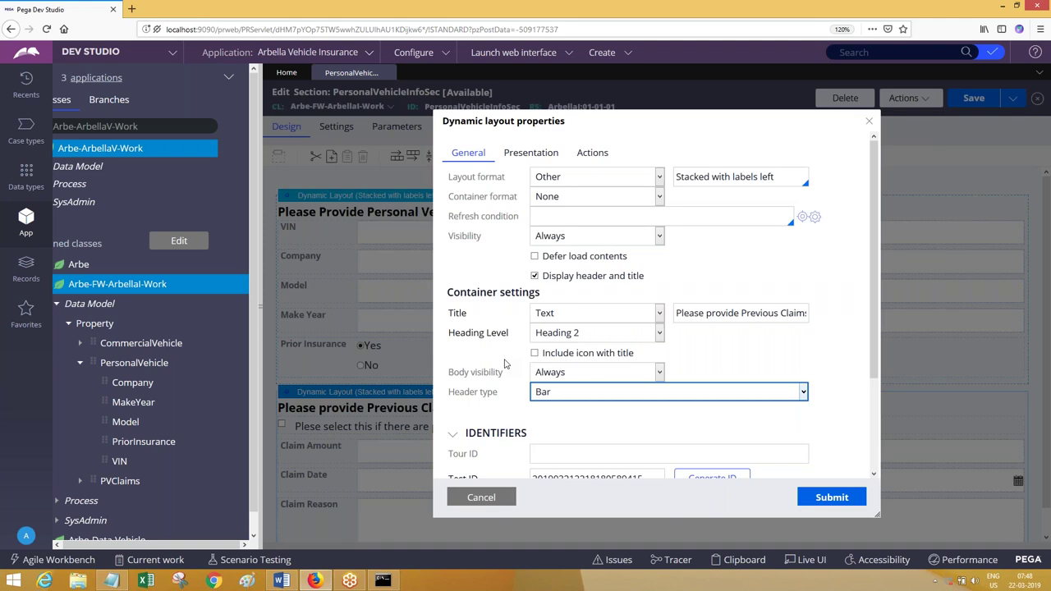
{"action": "left_click", "coordinate": [555, 240]}
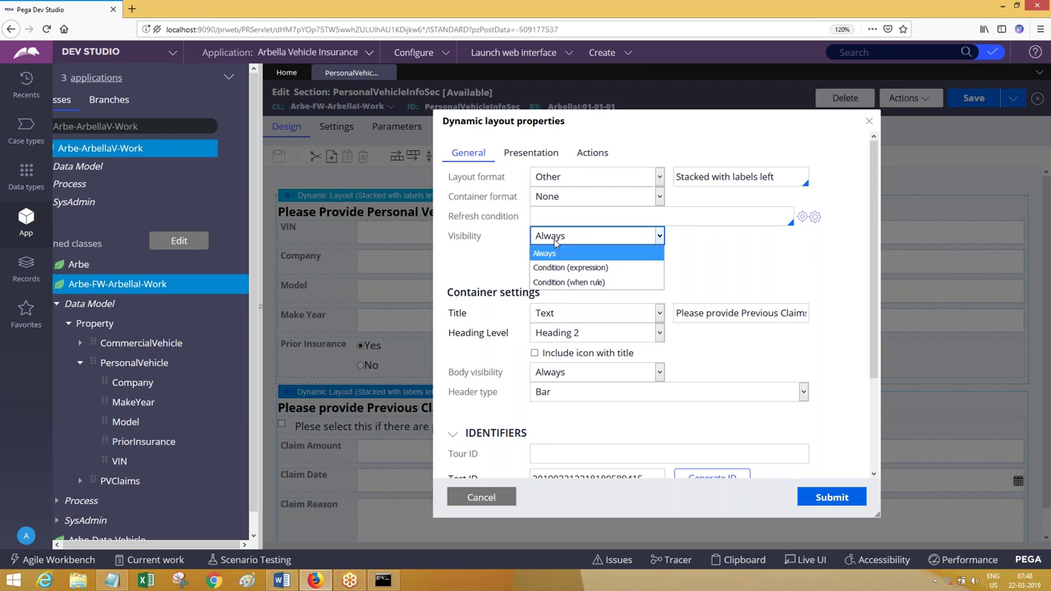
{"action": "left_click", "coordinate": [567, 283]}
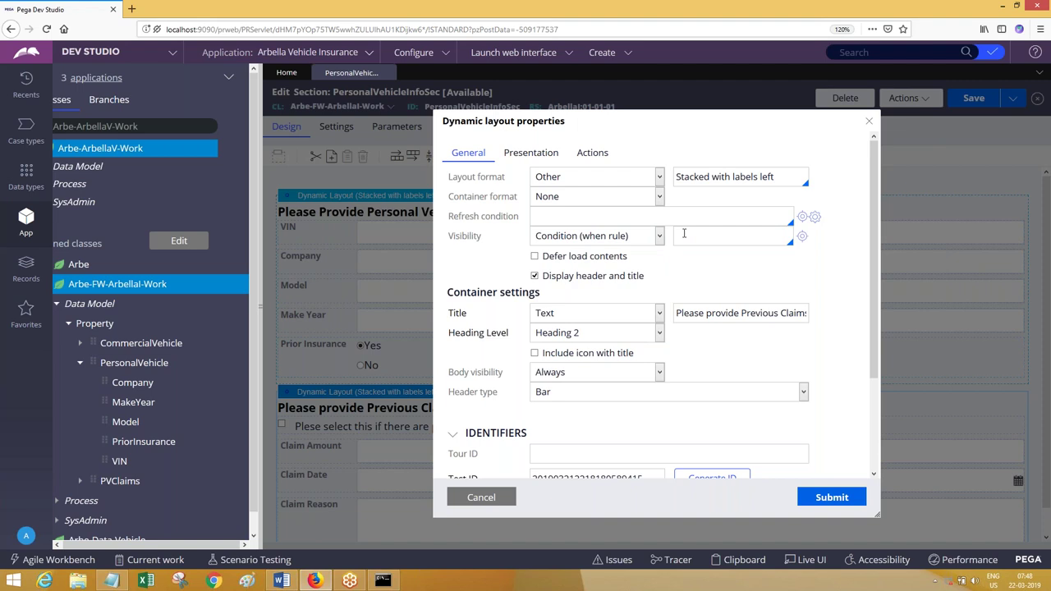
{"action": "left_click", "coordinate": [683, 233]}
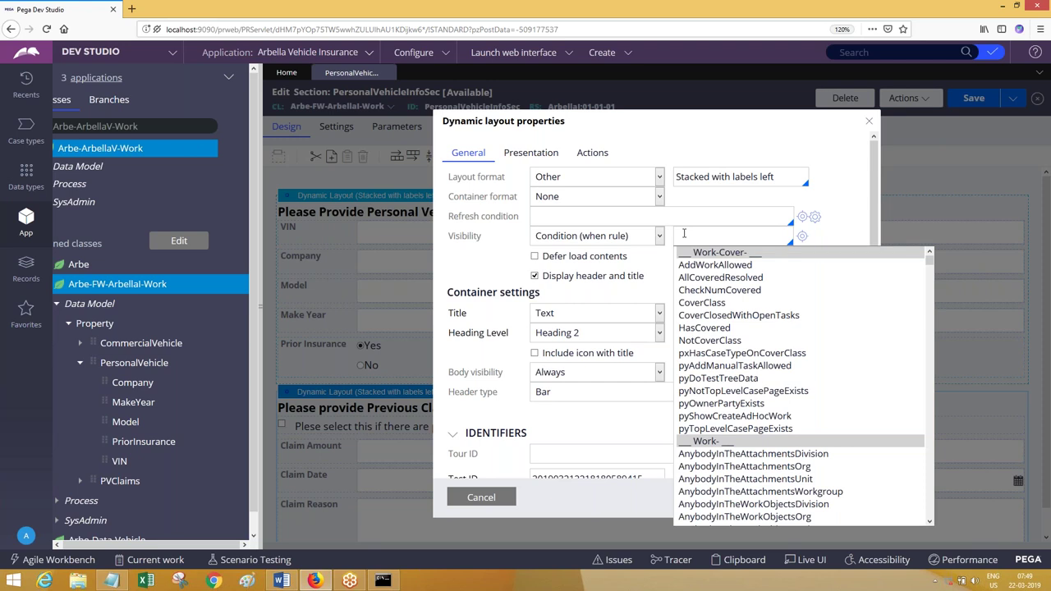
{"action": "left_click", "coordinate": [623, 252]}
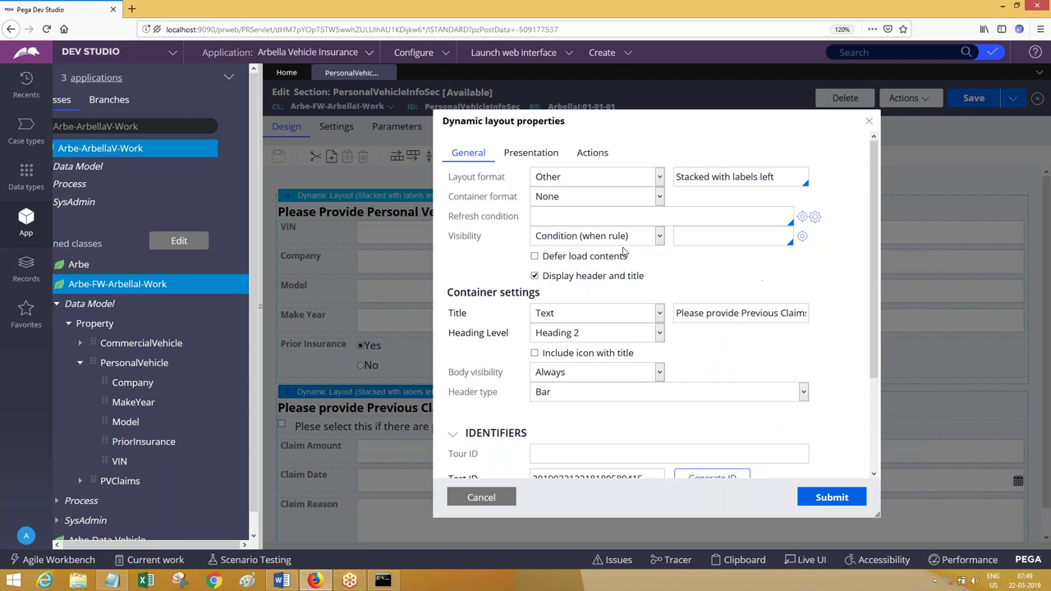
{"action": "left_click", "coordinate": [613, 238]}
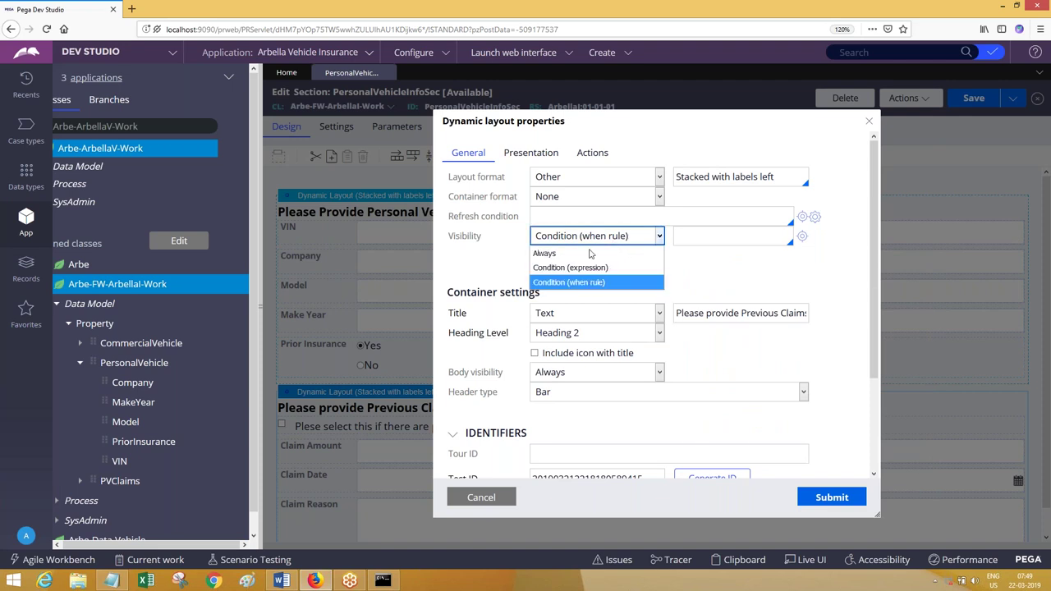
{"action": "left_click", "coordinate": [591, 253]}
{"action": "left_click", "coordinate": [817, 506]}
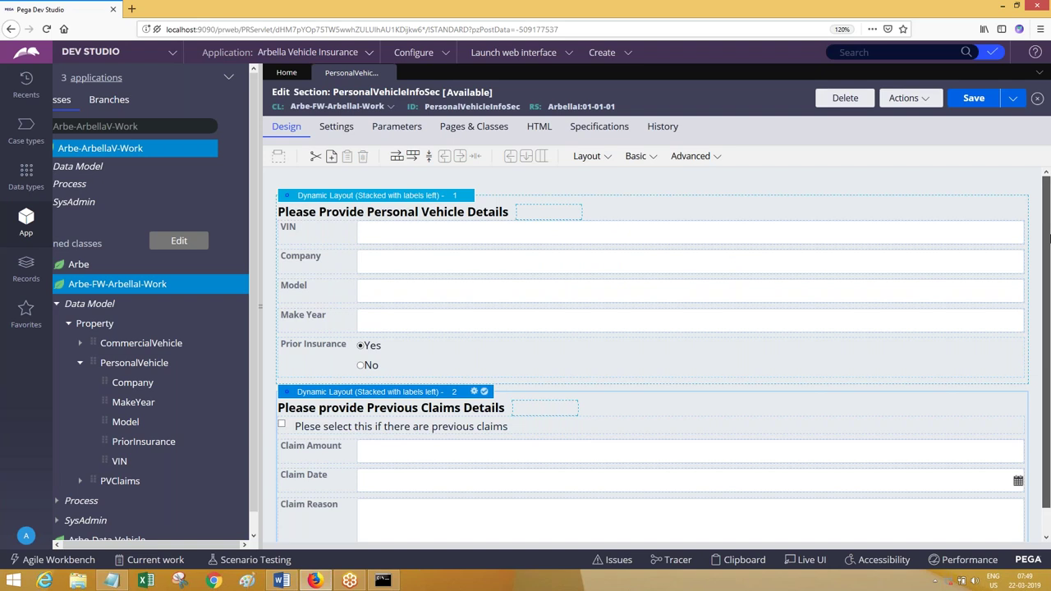
{"action": "left_click_drag", "start_coordinate": [1048, 239], "coordinate": [1048, 281]}
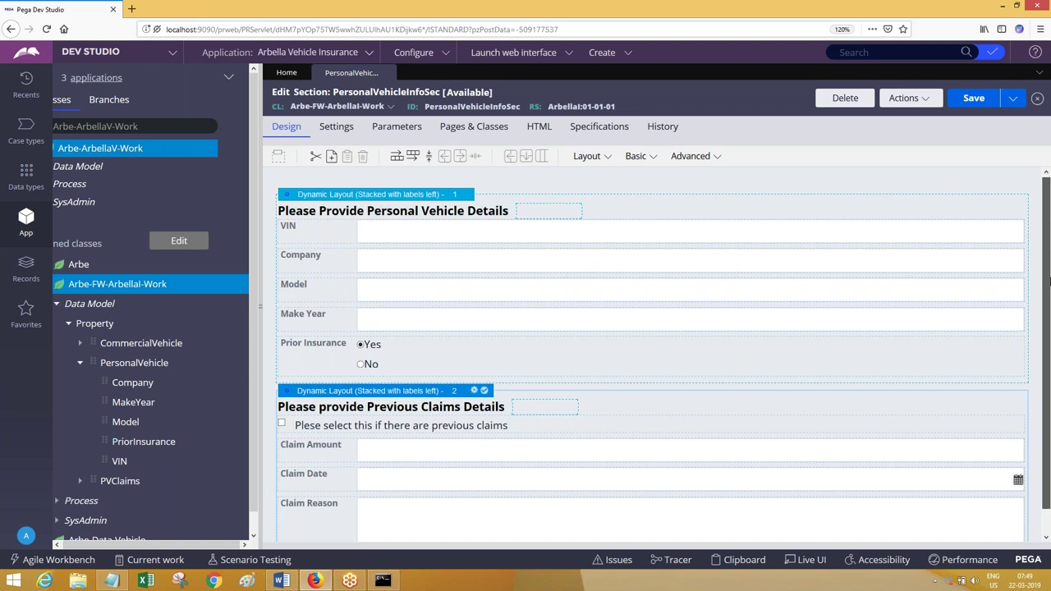
{"action": "scroll", "coordinate": [1048, 281], "scroll_direction": "down", "scroll_amount": 1}
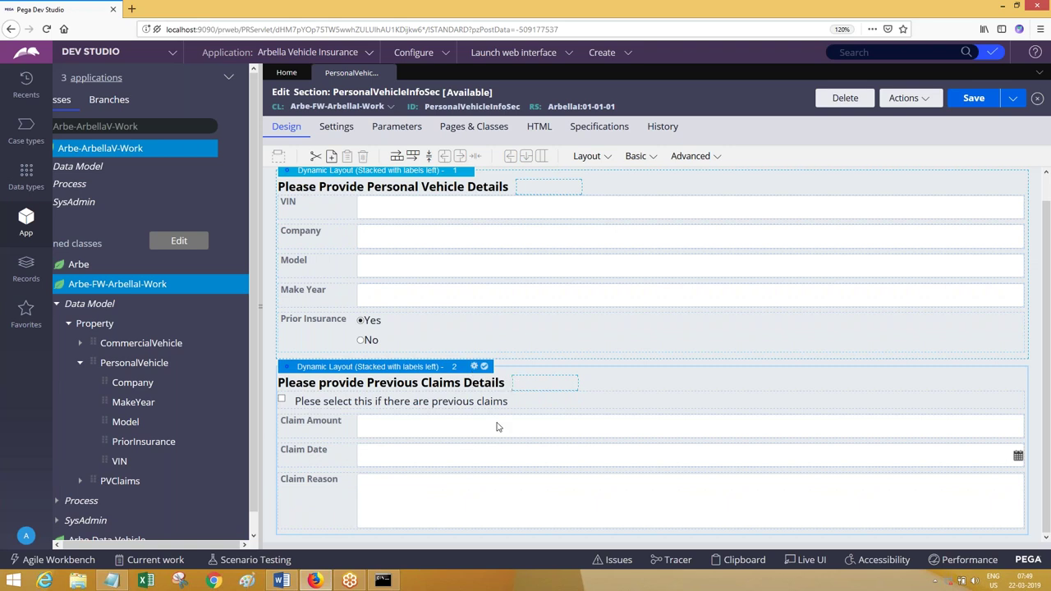
{"action": "left_click", "coordinate": [497, 426]}
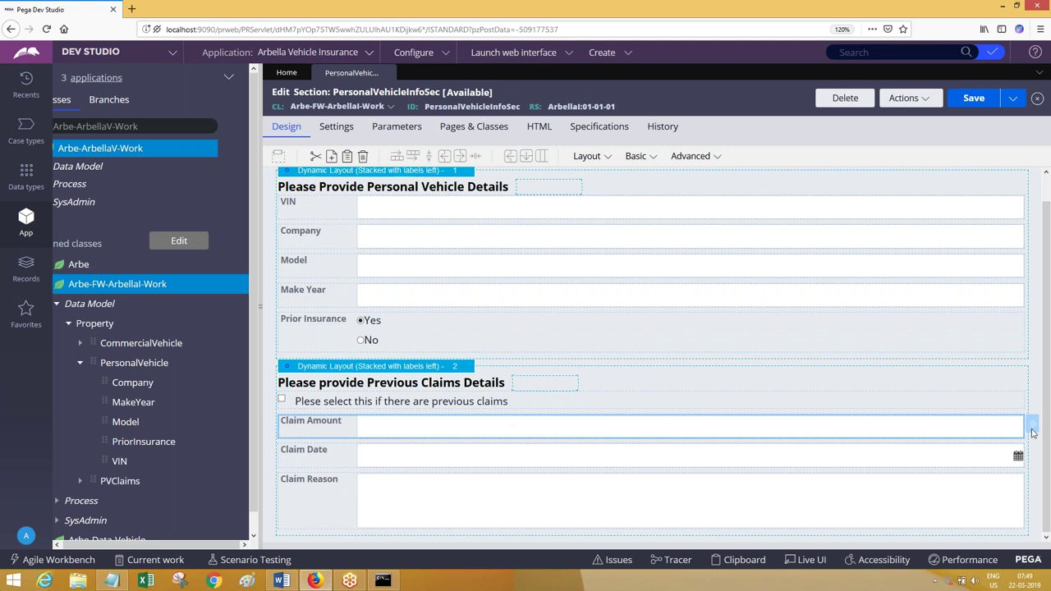
{"action": "left_click", "coordinate": [1032, 430]}
{"action": "left_click", "coordinate": [591, 291]}
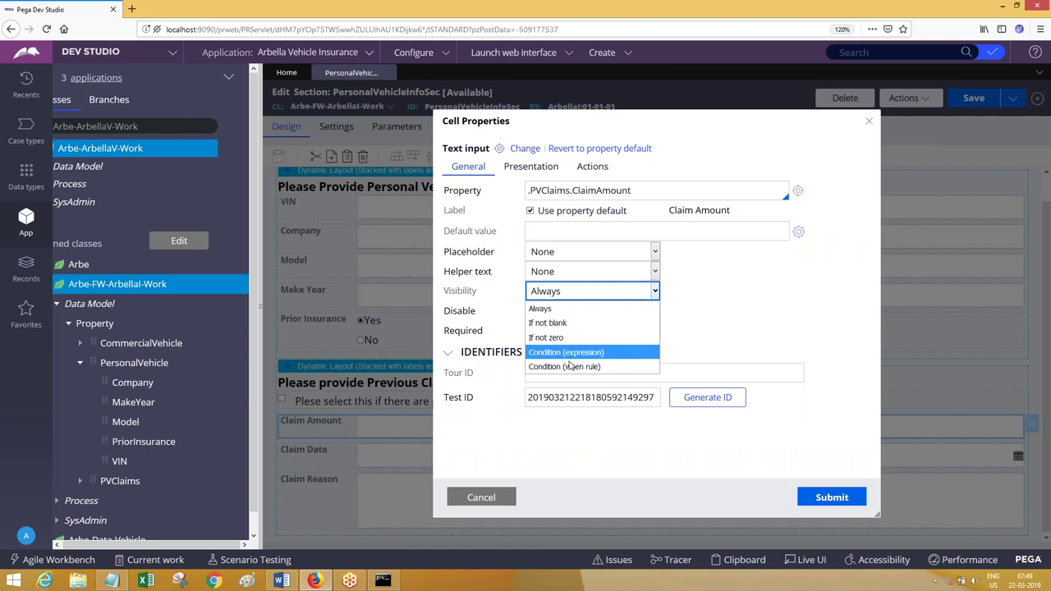
{"action": "left_click", "coordinate": [570, 369]}
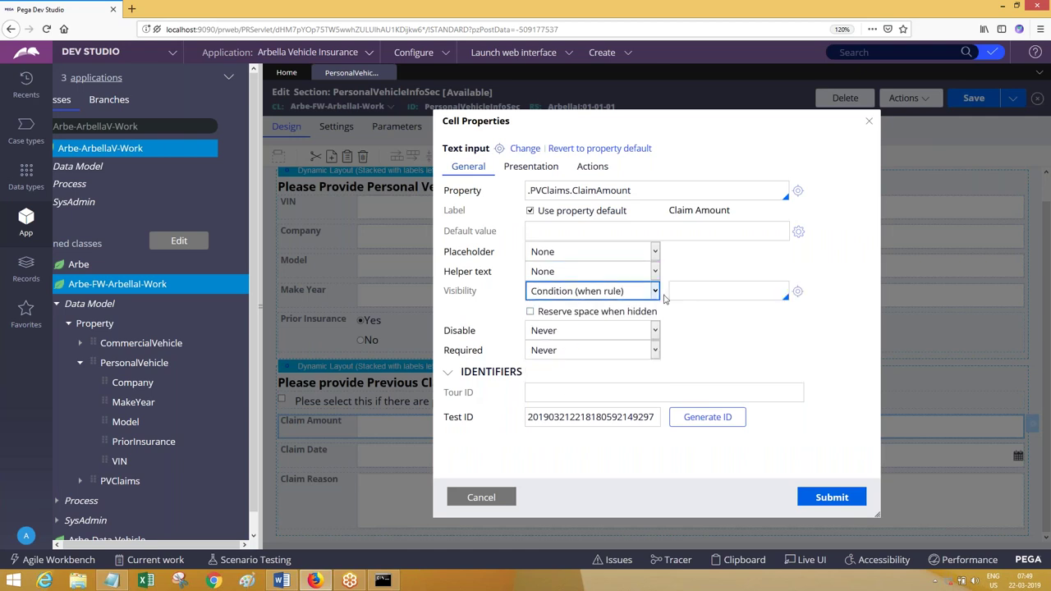
{"action": "left_click", "coordinate": [481, 497]}
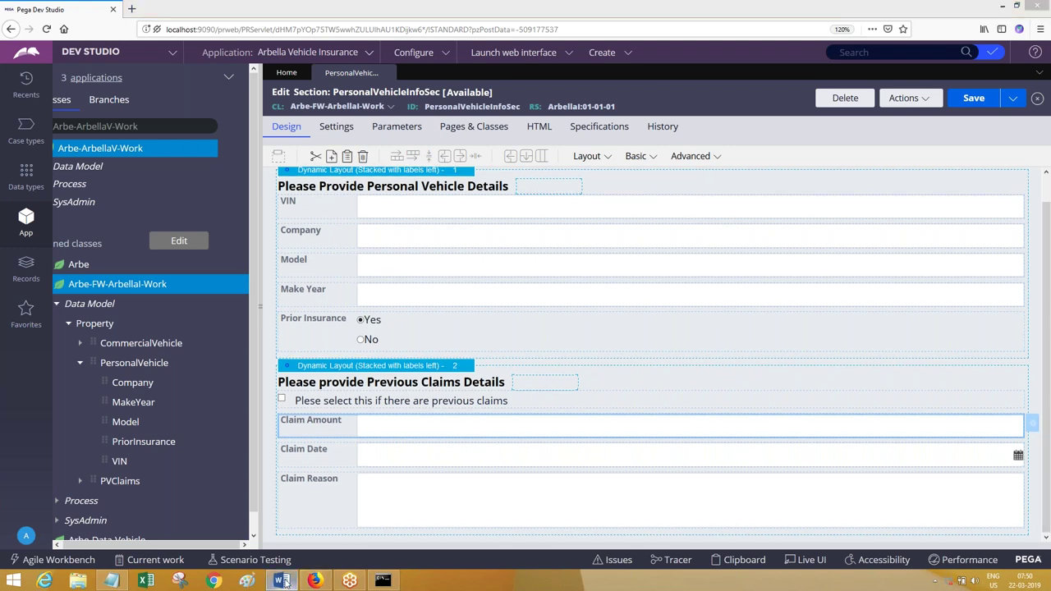
{"action": "mouse_move", "coordinate": [283, 582]}
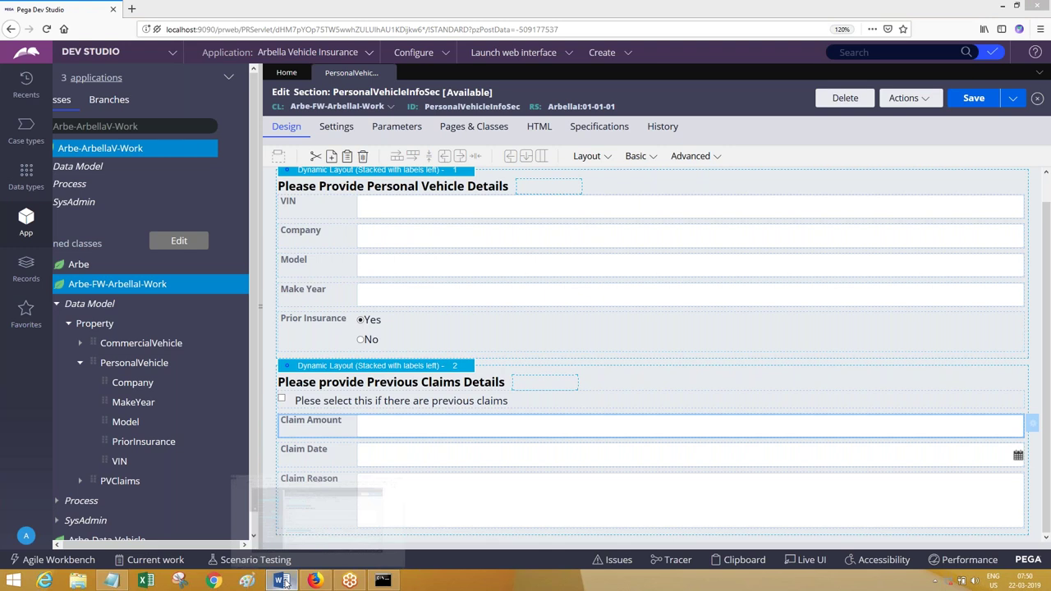
Step: Type the heading text in the Word notes and correct 'condtions' to 'conditions'
{"action": "left_click", "coordinate": [284, 582]}
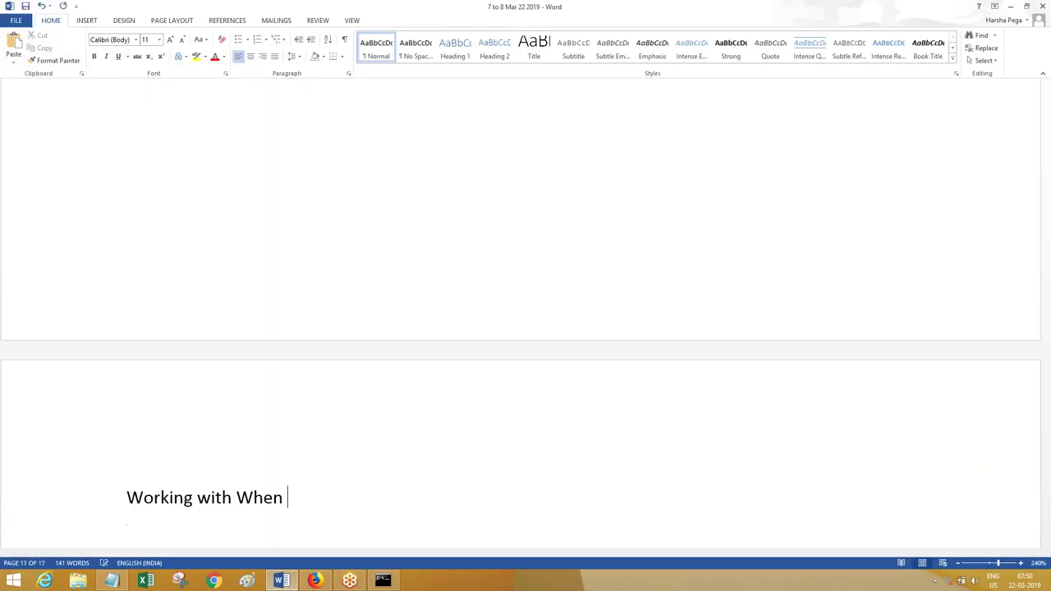
{"action": "type", "text": "Rules and"}
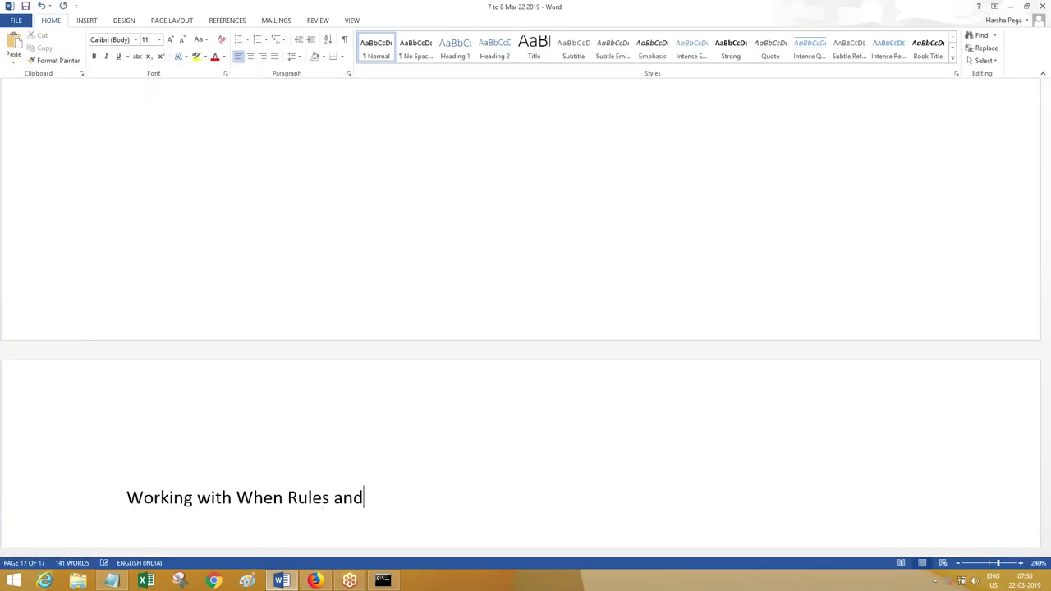
{"action": "type", "text": " Visibility condtions in UI"}
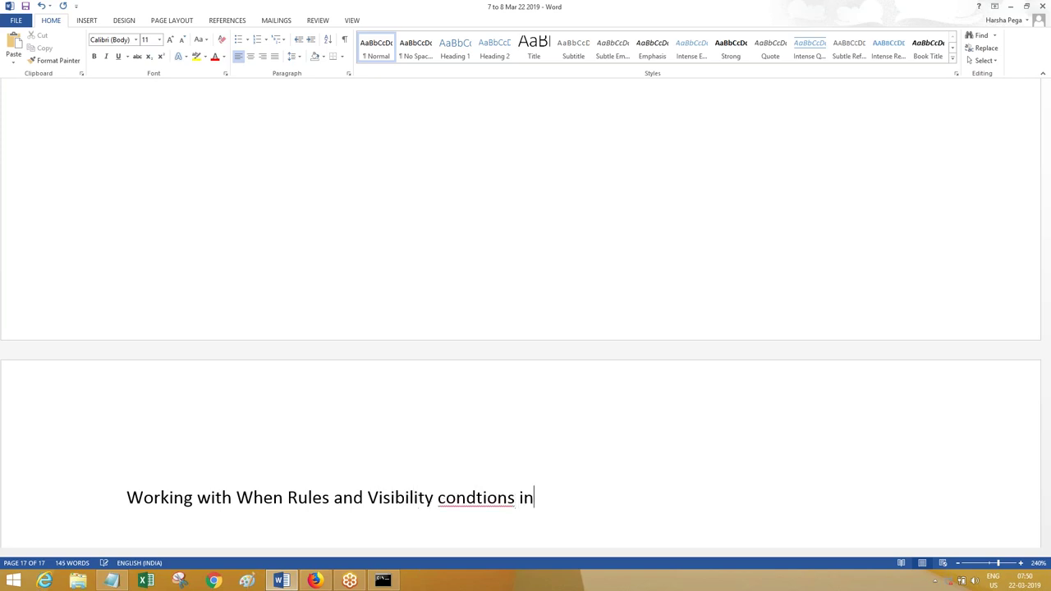
{"action": "right_click", "coordinate": [489, 499]}
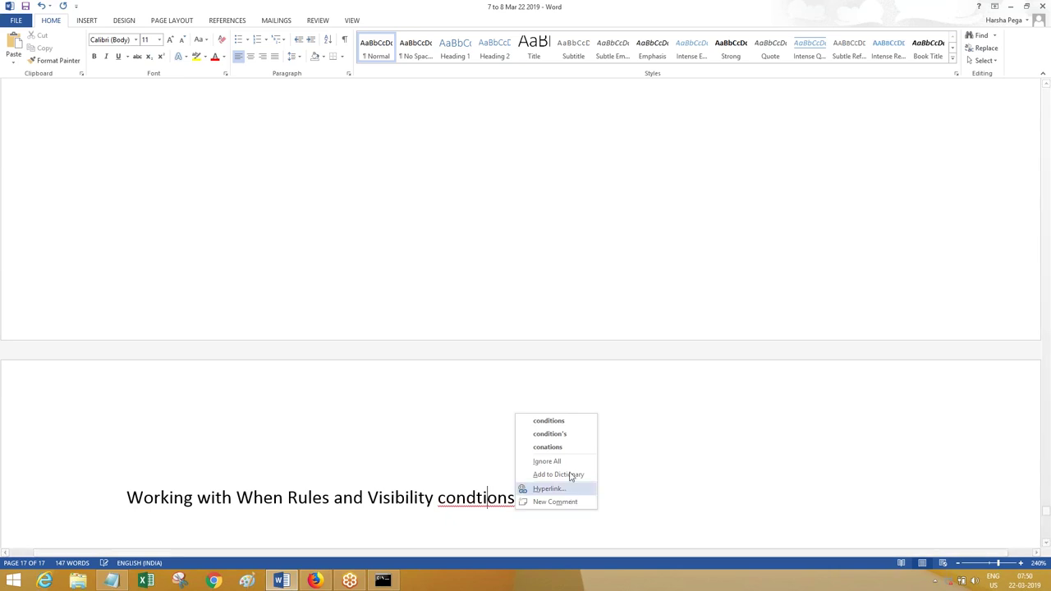
{"action": "left_click", "coordinate": [548, 420]}
Step: Format the heading line with the Title style, centered
{"action": "triple_click", "coordinate": [631, 500]}
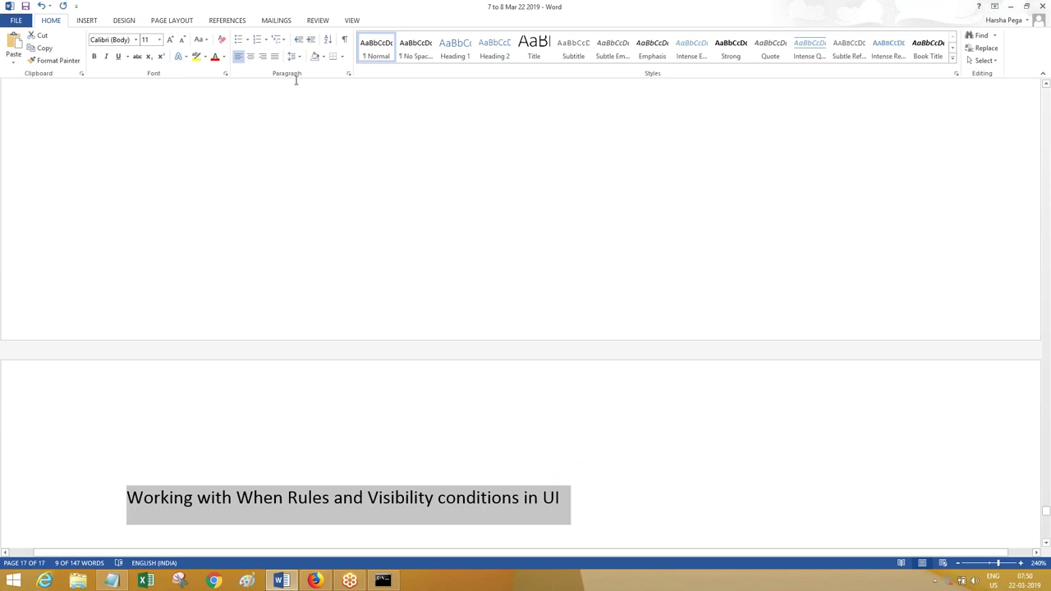
{"action": "left_click", "coordinate": [251, 57]}
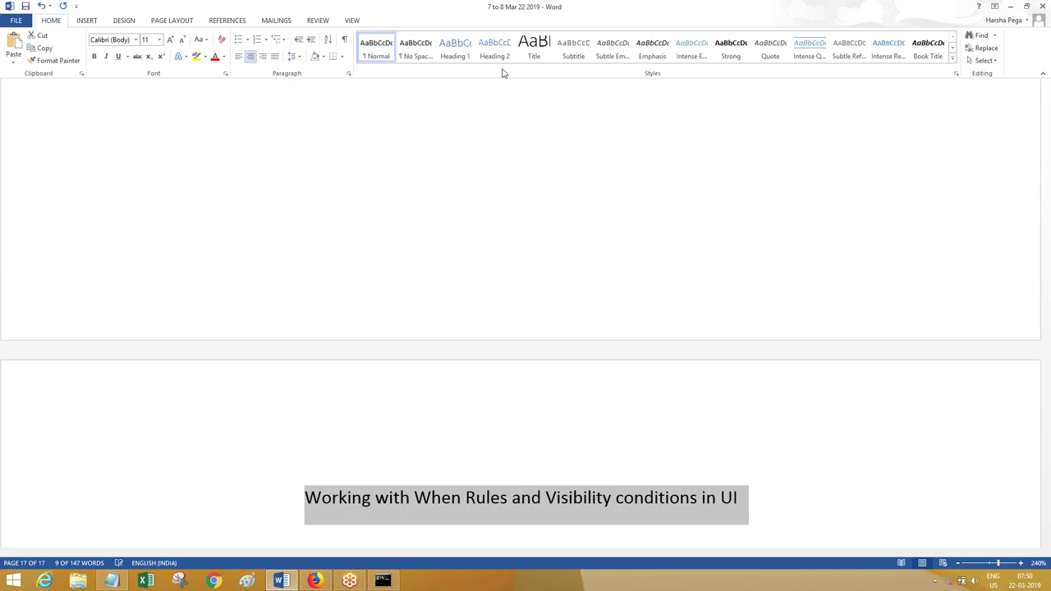
{"action": "left_click", "coordinate": [538, 59]}
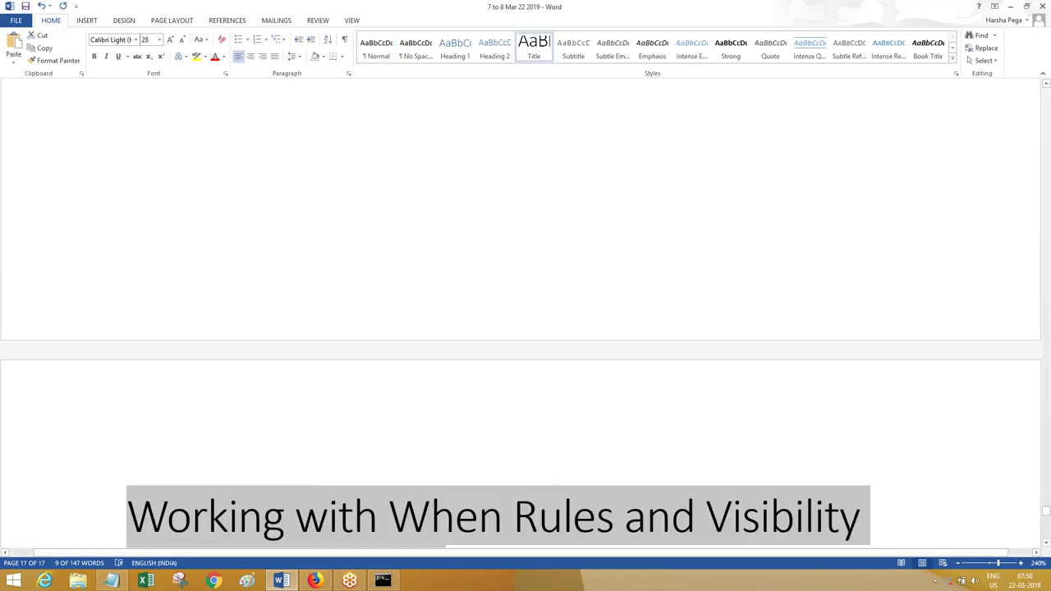
{"action": "left_click", "coordinate": [251, 58]}
Step: Break the title after 'Visibility', indent the second line, and start a new paragraph below
{"action": "left_click", "coordinate": [929, 544]}
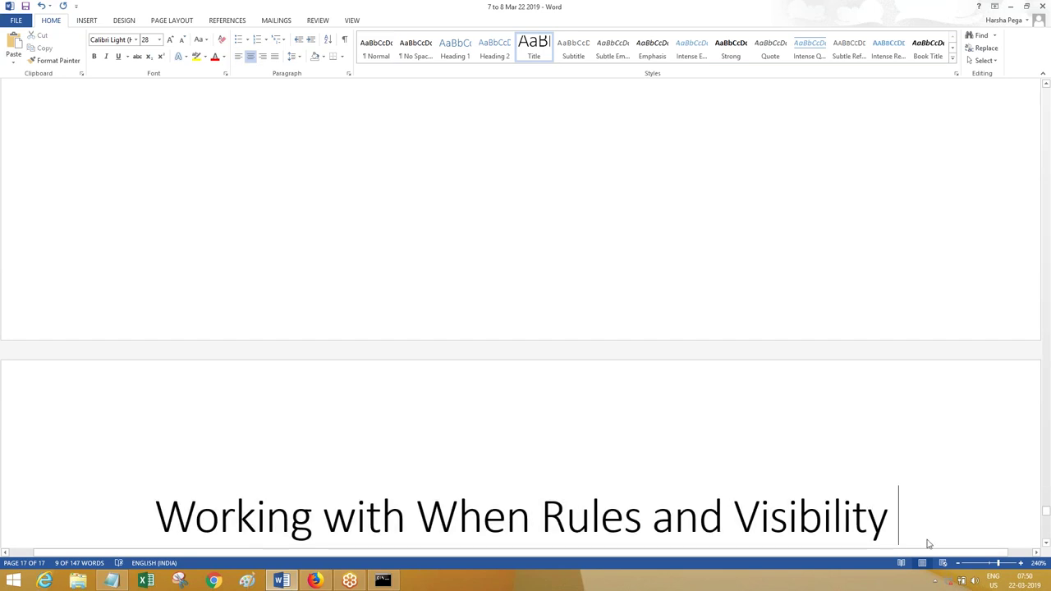
{"action": "key", "text": "Return"}
{"action": "key", "text": "Tab"}
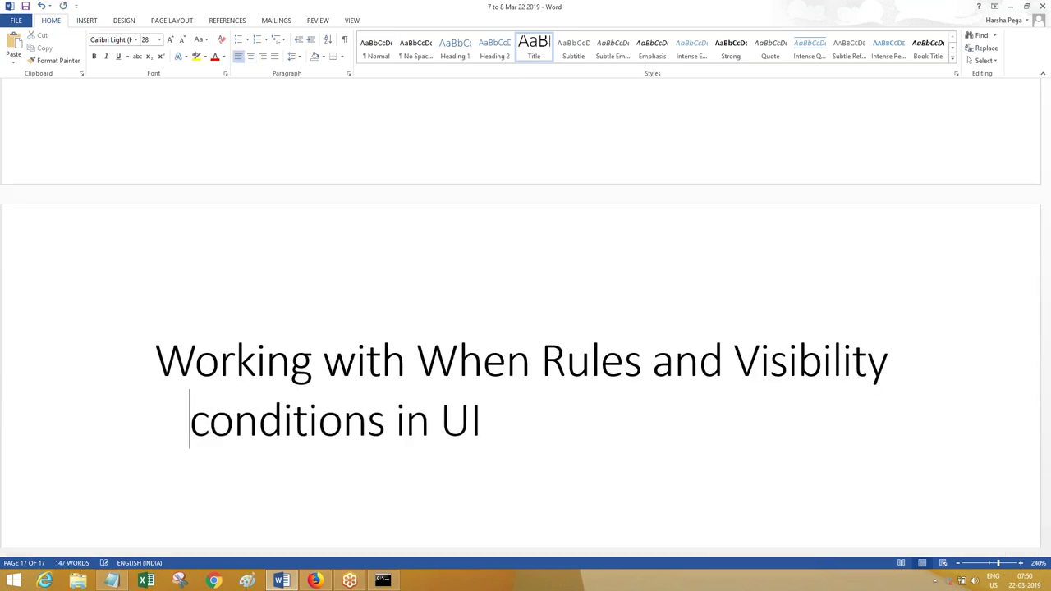
{"action": "key", "text": "Tab"}
{"action": "key", "text": "End"}
{"action": "key", "text": "Return"}
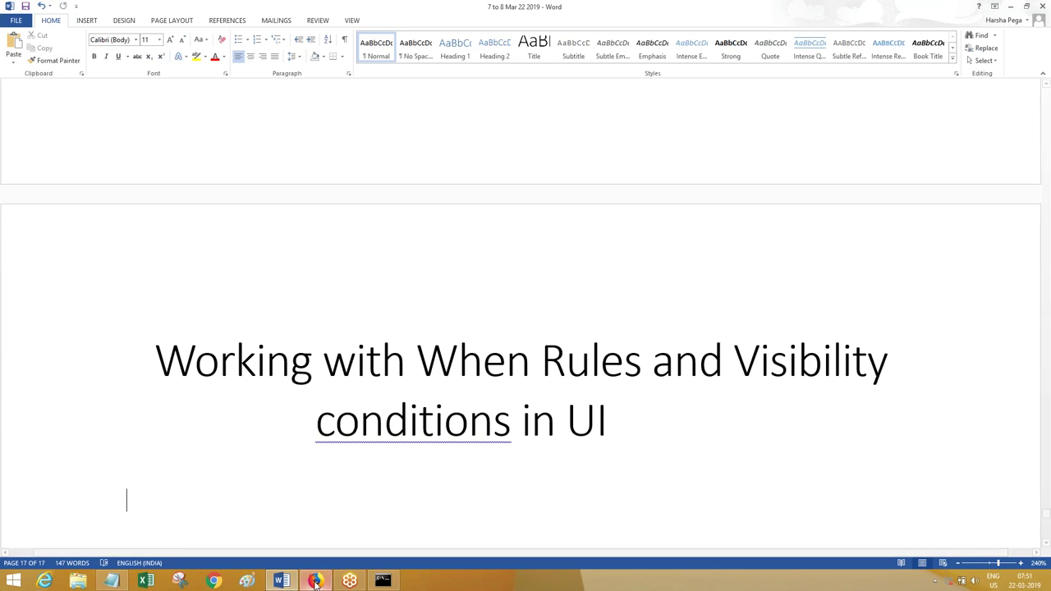
{"action": "left_click", "coordinate": [315, 581]}
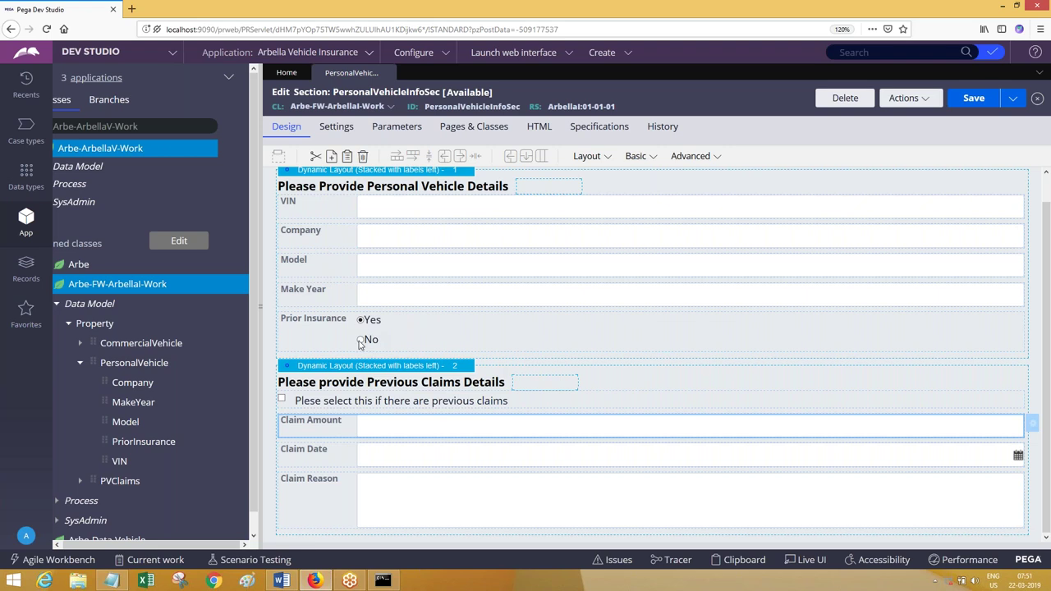
{"action": "left_click", "coordinate": [359, 344]}
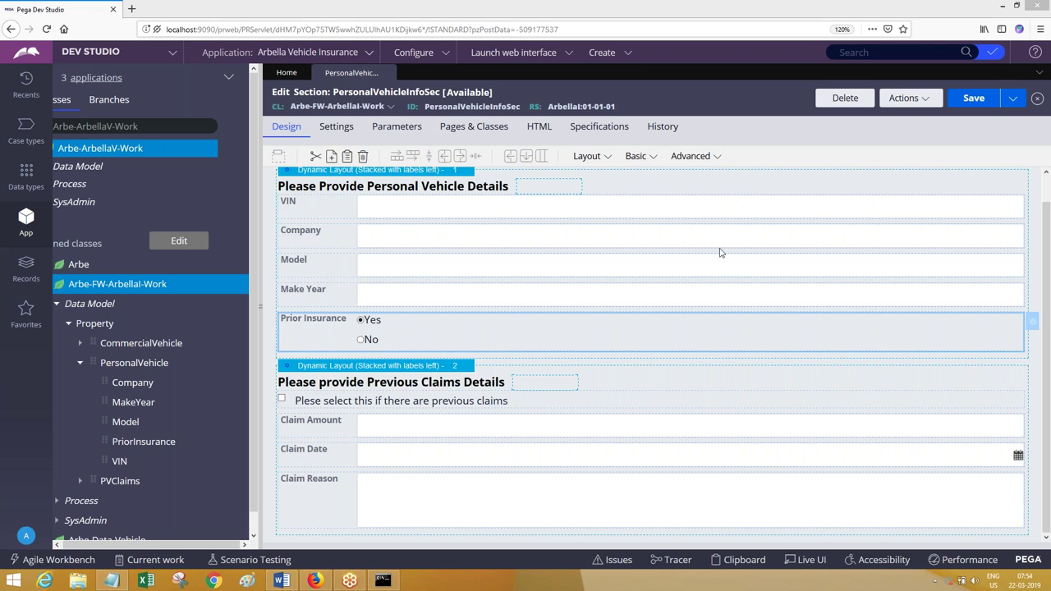
Step: In Word, type 'Apply the visibility contions' on the line below the title
{"action": "left_click", "coordinate": [281, 581]}
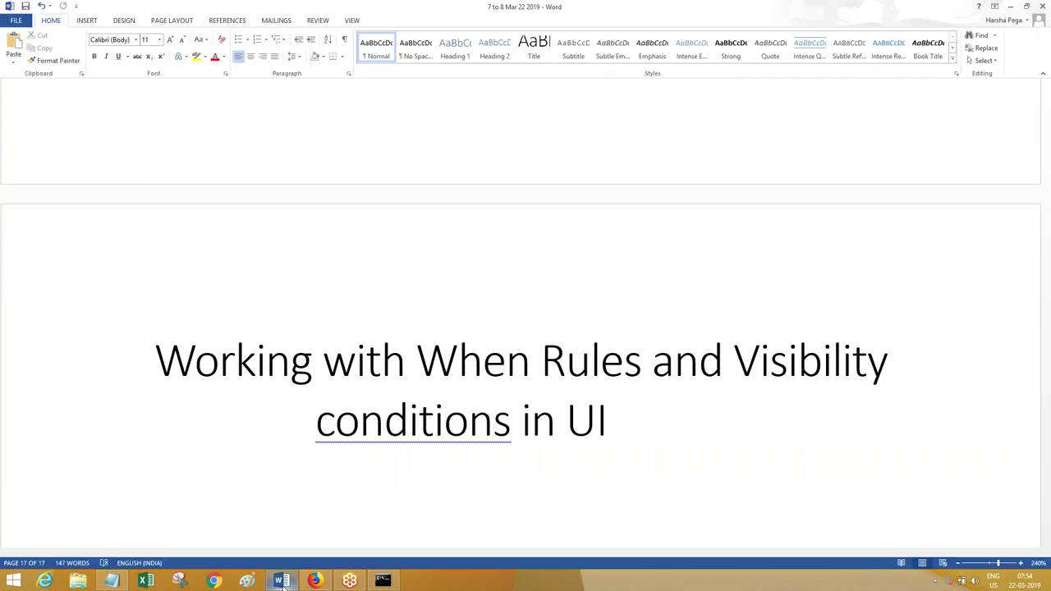
{"action": "left_click", "coordinate": [138, 493]}
{"action": "type", "text": "Apply the visibilit"}
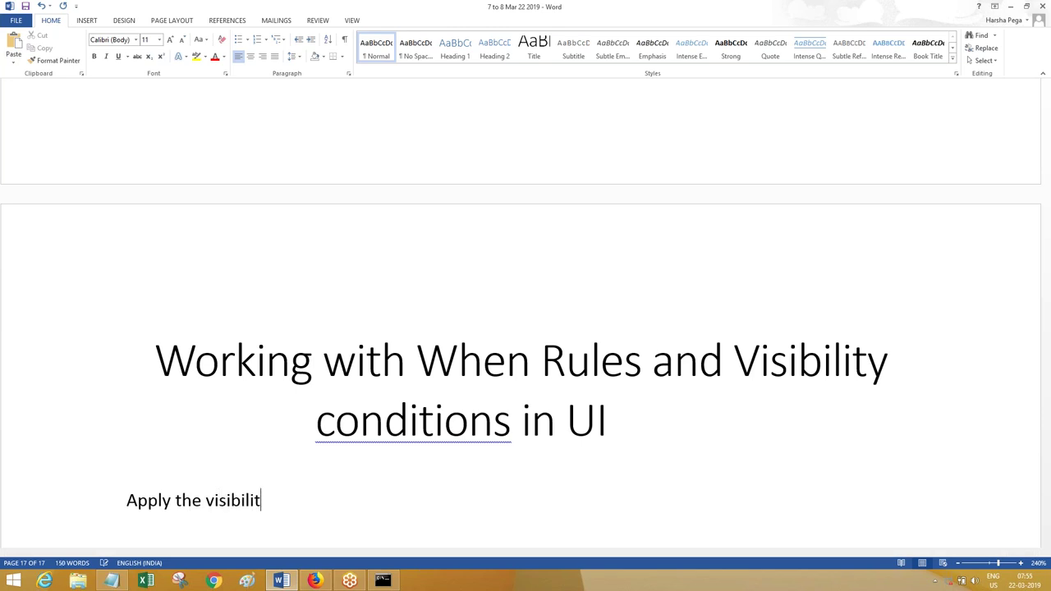
{"action": "type", "text": "y contions"}
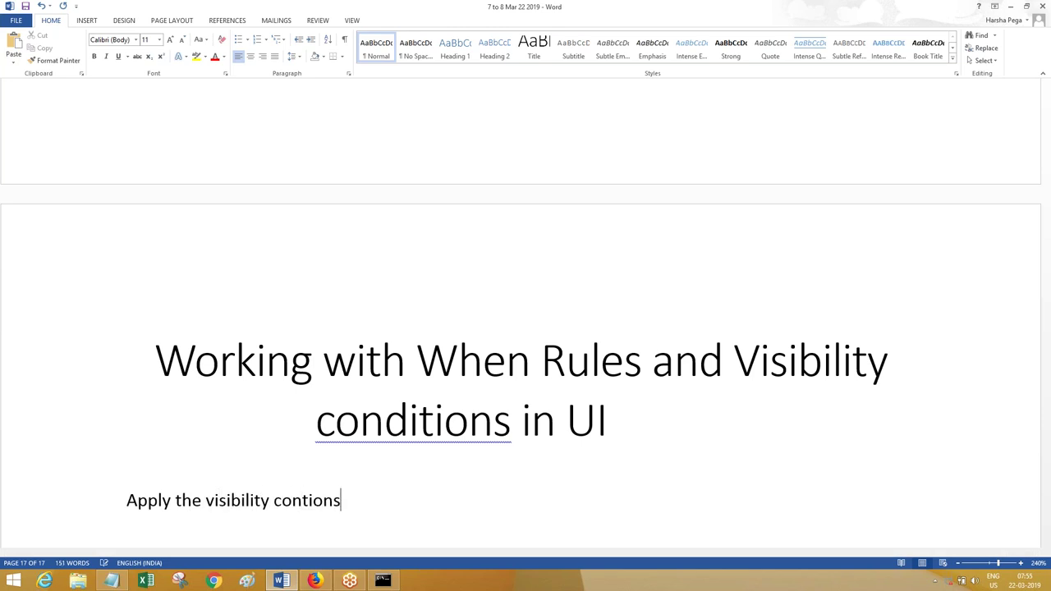